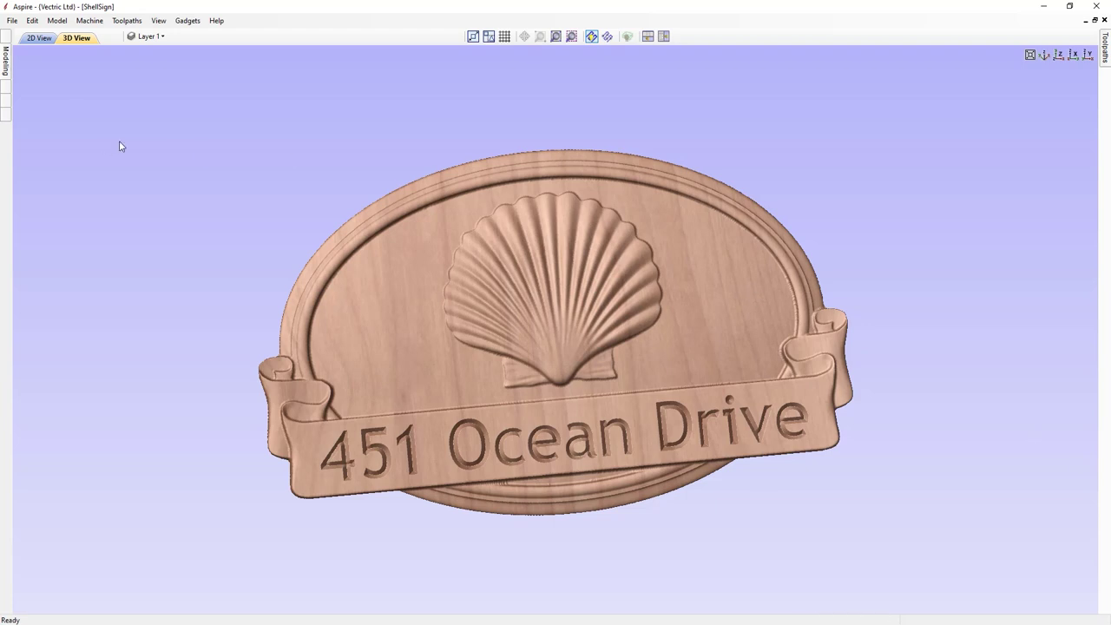
Close the current ShellSign project and open the file ShellSign_Vector_Drawing.crv3d from the shell-sign folder.
click(12, 19)
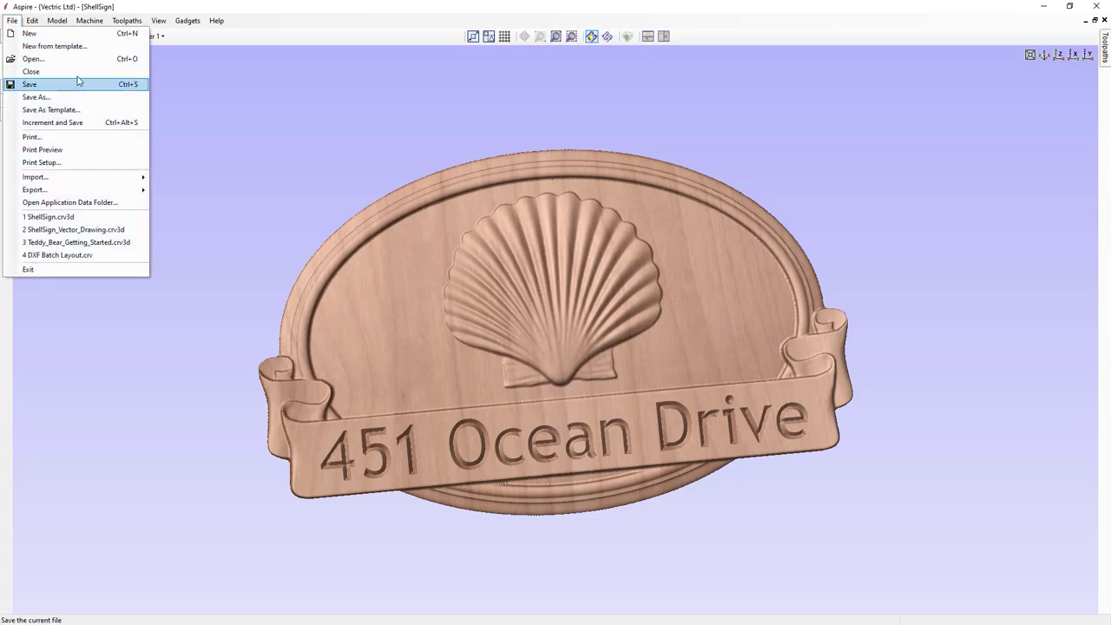
click(77, 73)
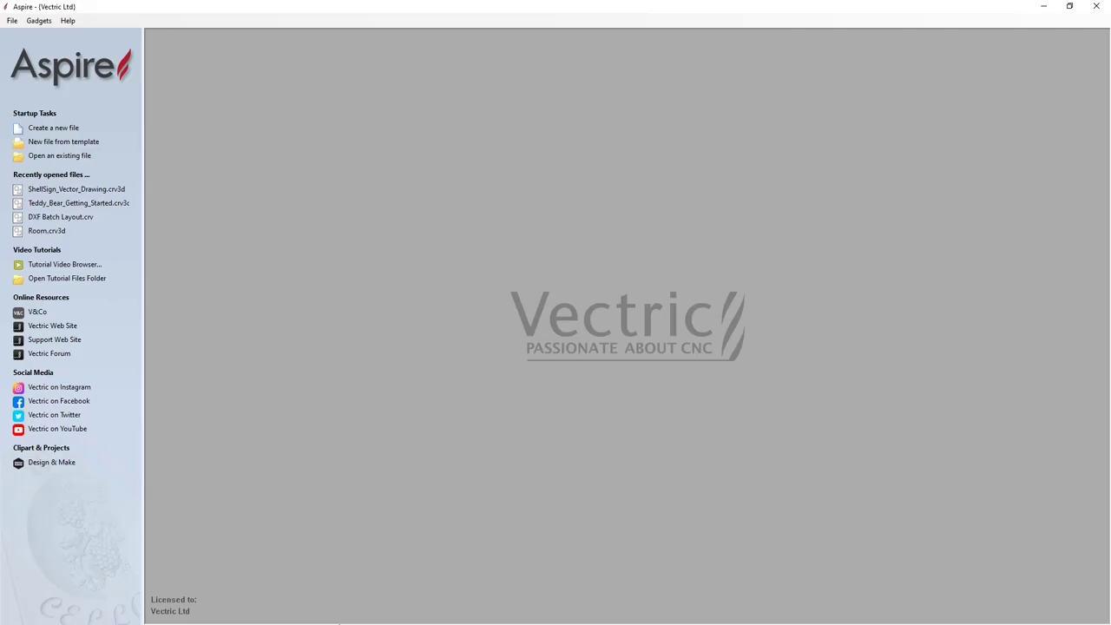
click(68, 160)
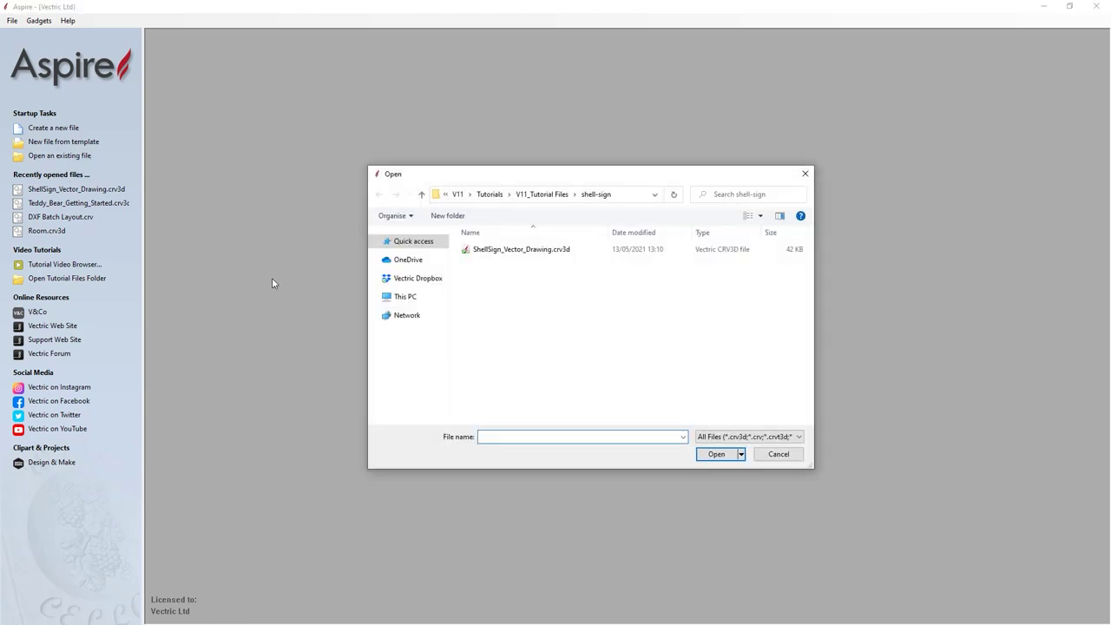
click(530, 255)
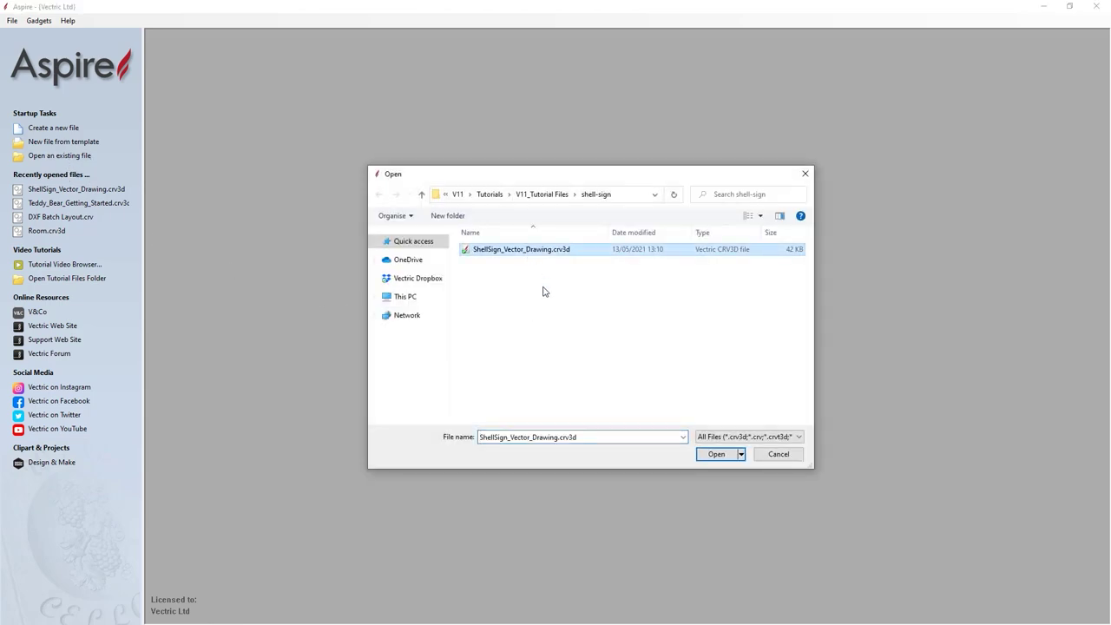
click(715, 456)
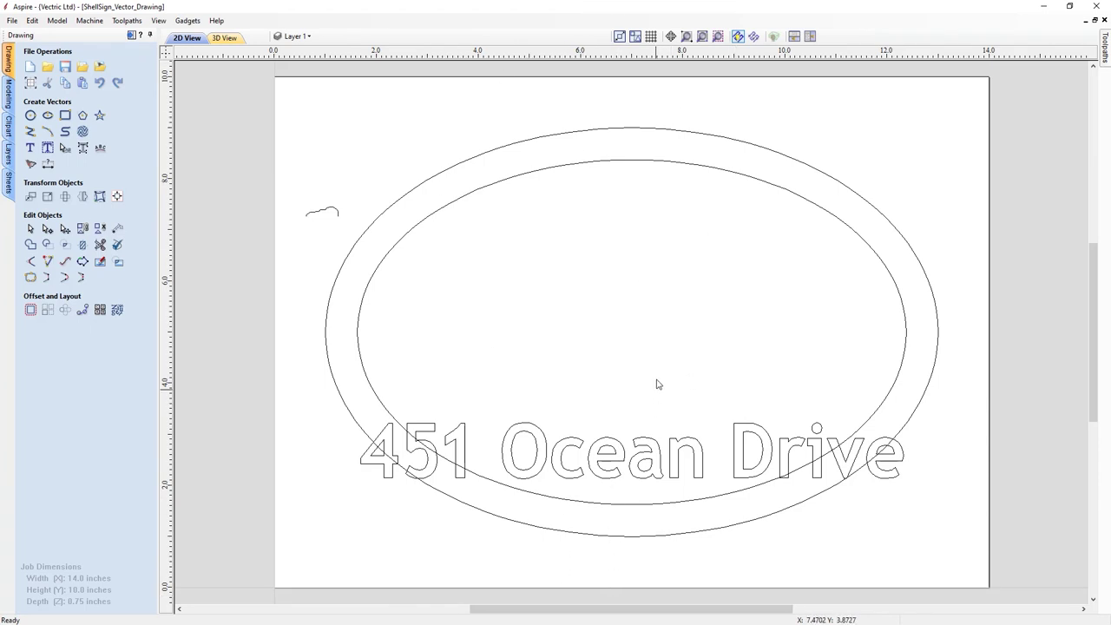
Arrange the 2D and 3D views side by side and bring up the modeling tools, with the 3D view looking straight down Z.
click(810, 36)
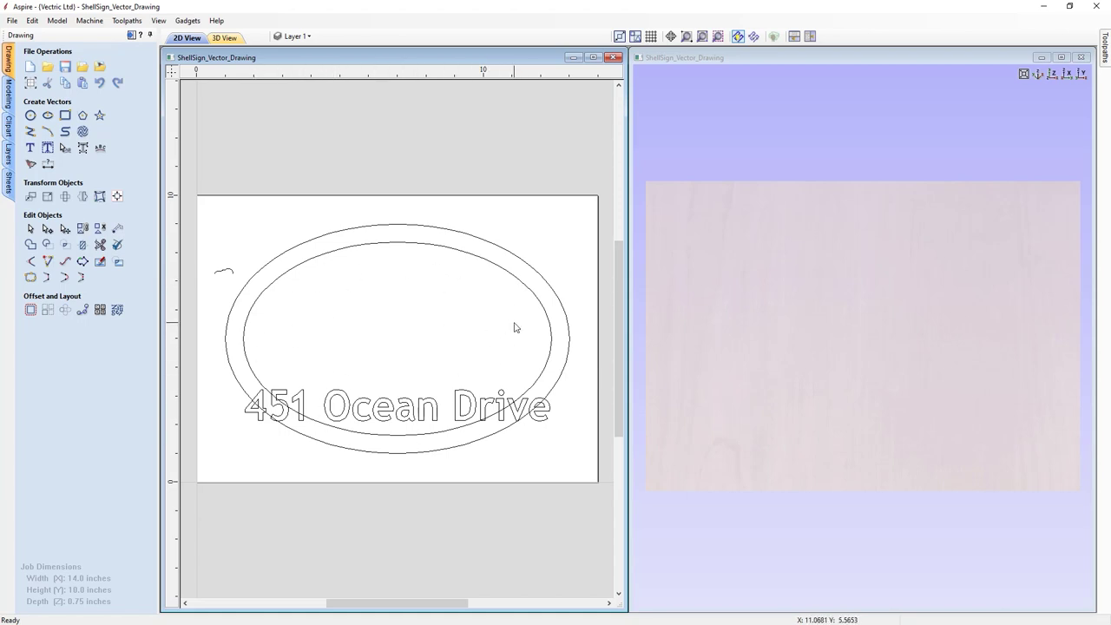
click(8, 90)
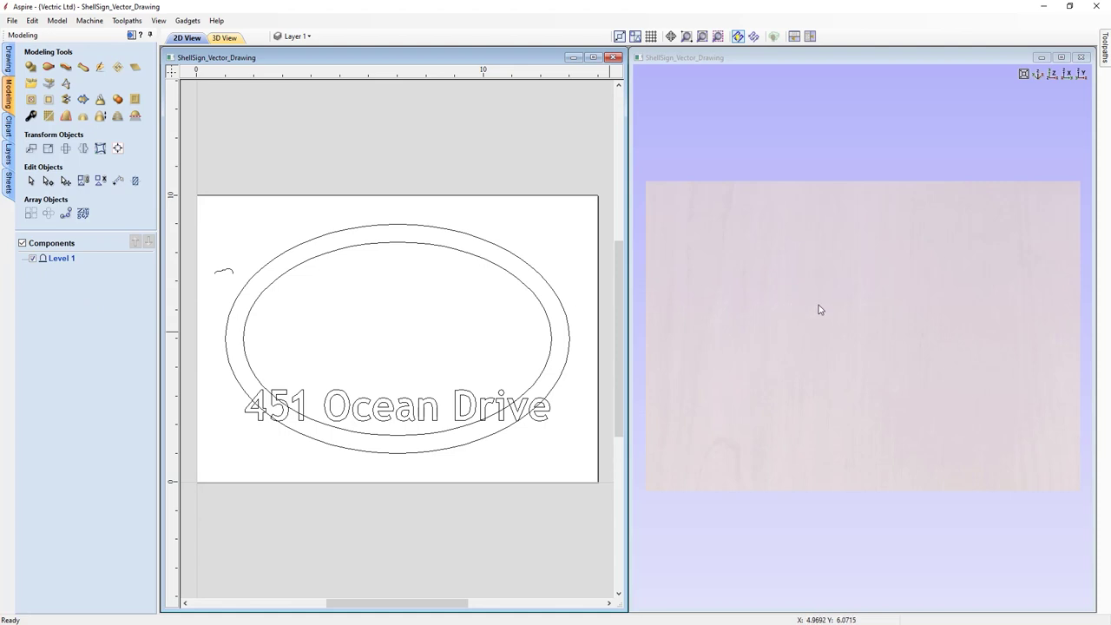
drag(922, 310, 799, 322)
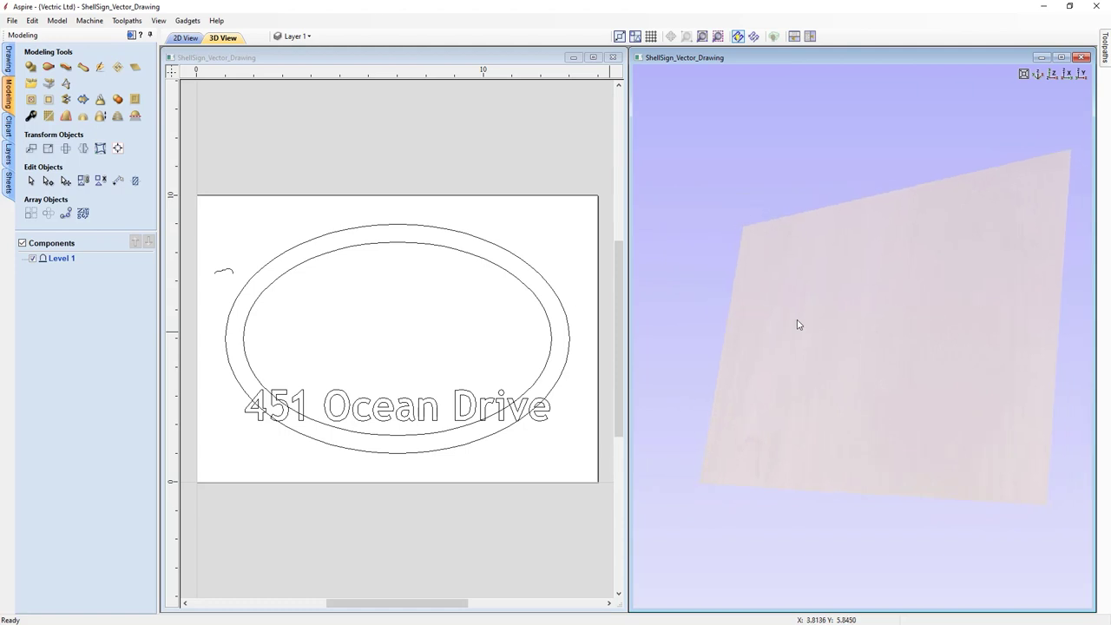
click(1051, 74)
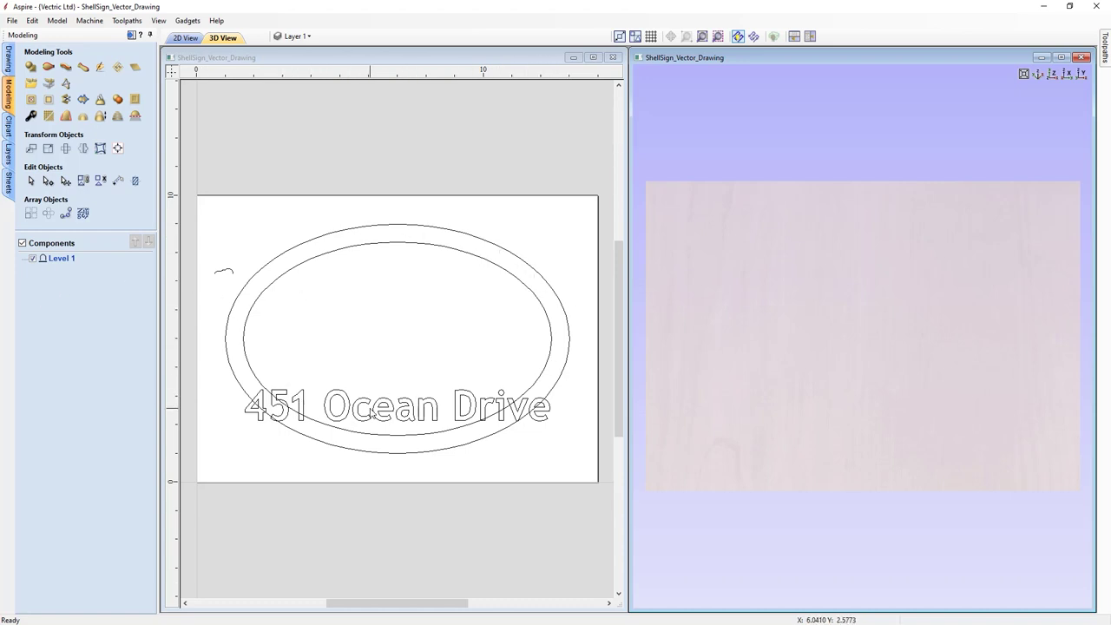
click(227, 342)
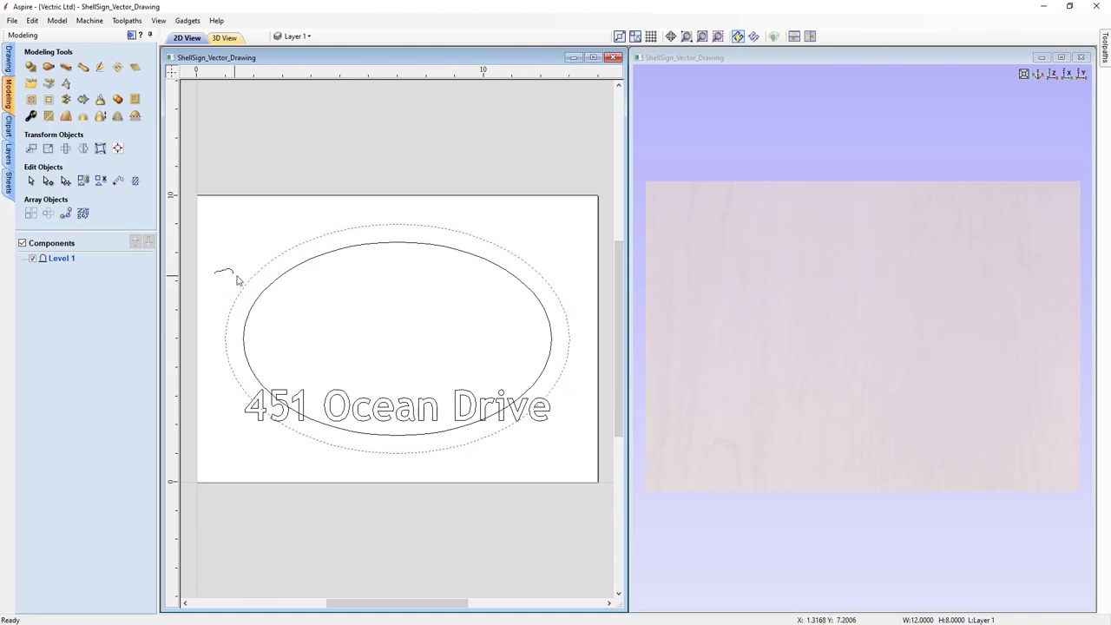
shift+click(244, 335)
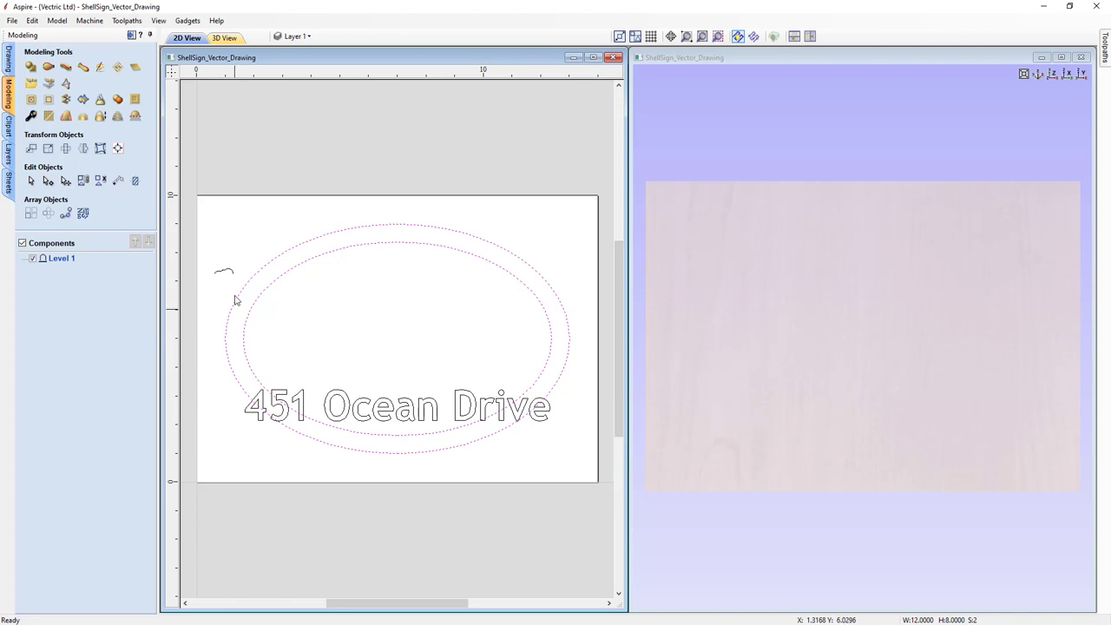
click(237, 251)
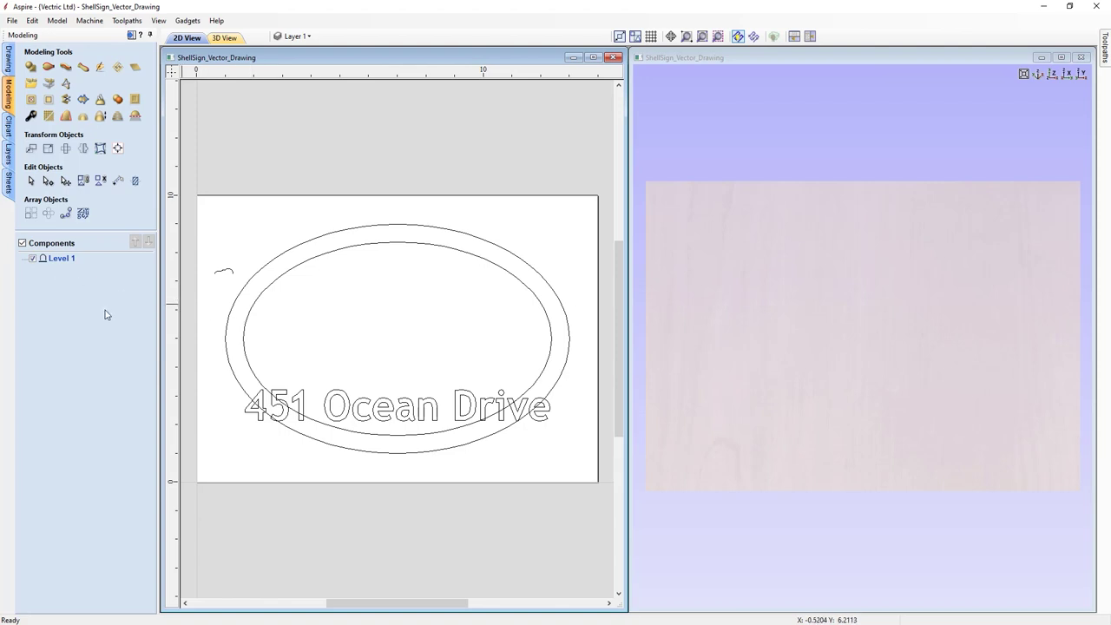
Rename the component level Level 1 as Base.
click(61, 260)
right_click(61, 260)
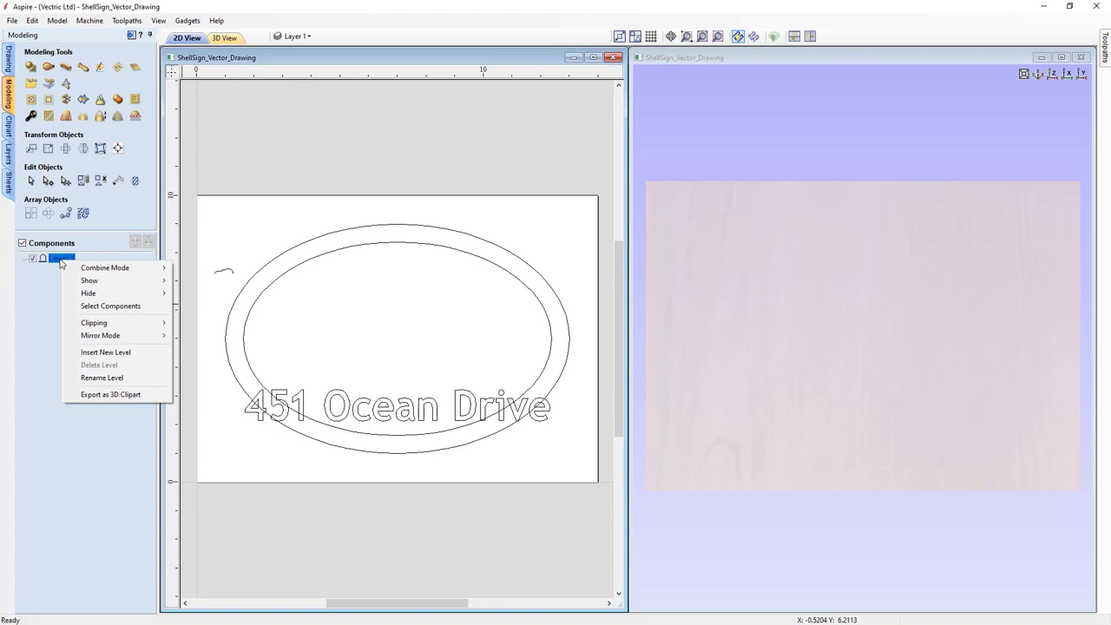
click(102, 378)
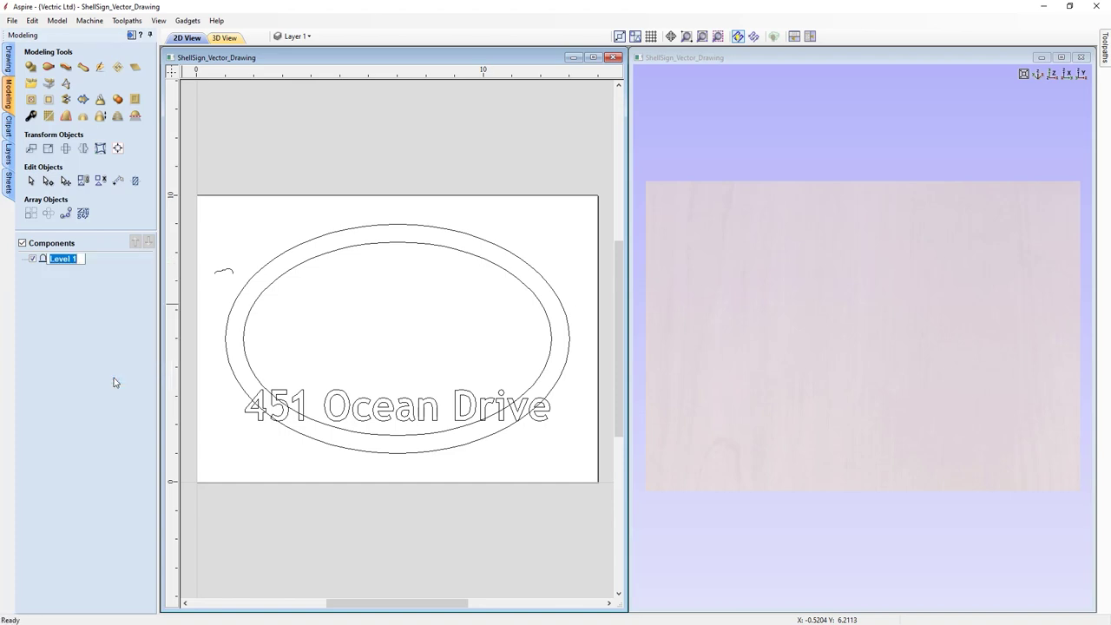
text(Base)
key(Return)
Create a rounded-profile shape from the outer oval with an angle of 73.8 and no height limit.
click(274, 263)
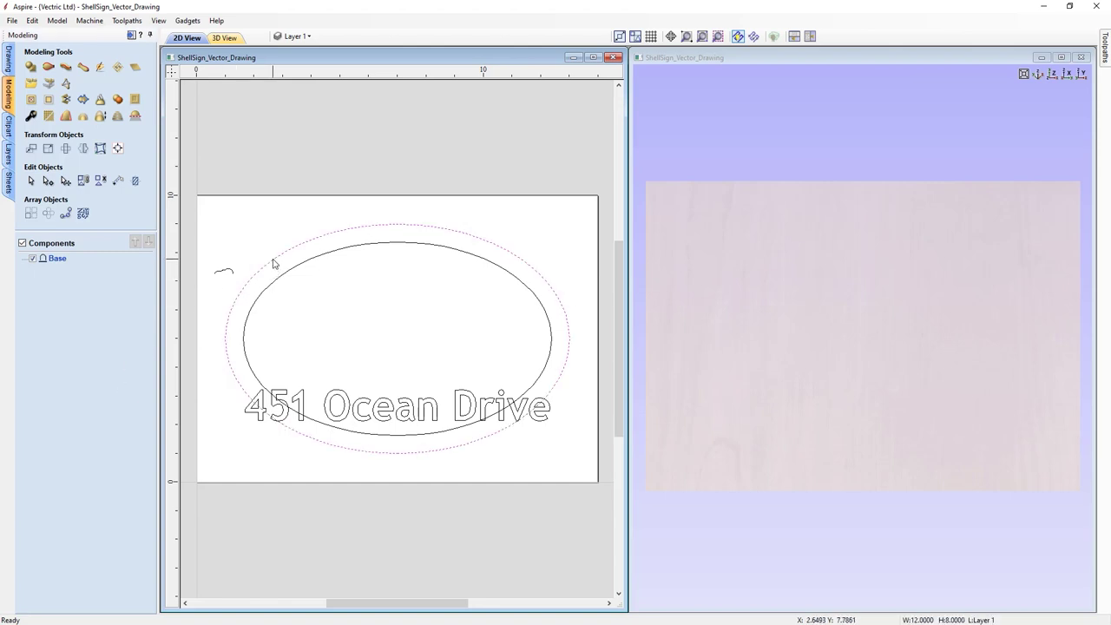
click(30, 69)
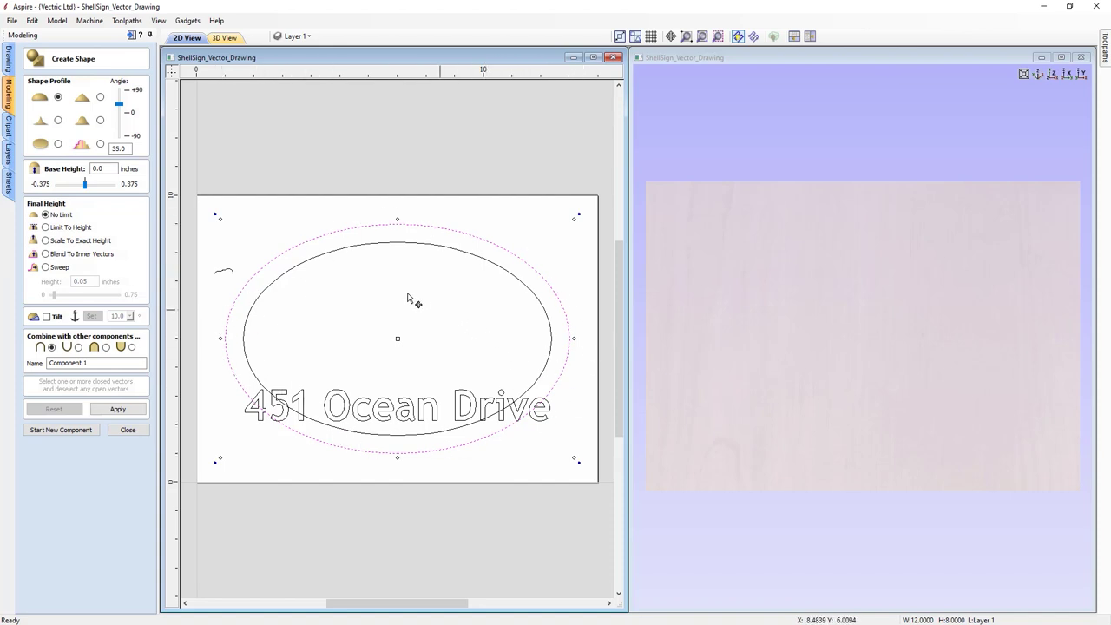
drag(123, 110, 120, 93)
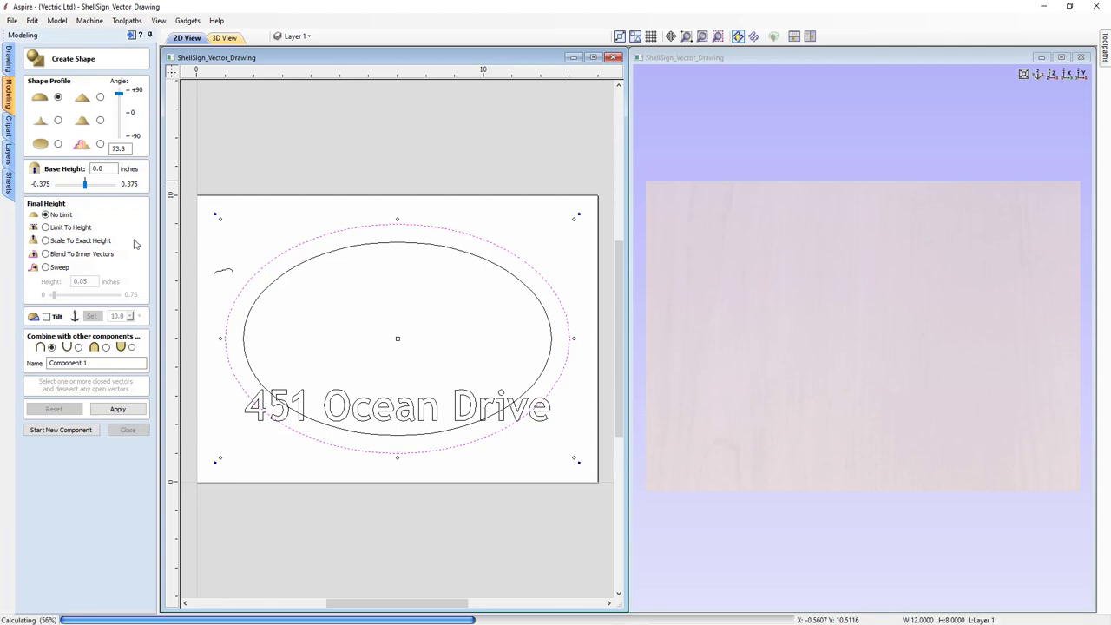
drag(984, 446, 808, 355)
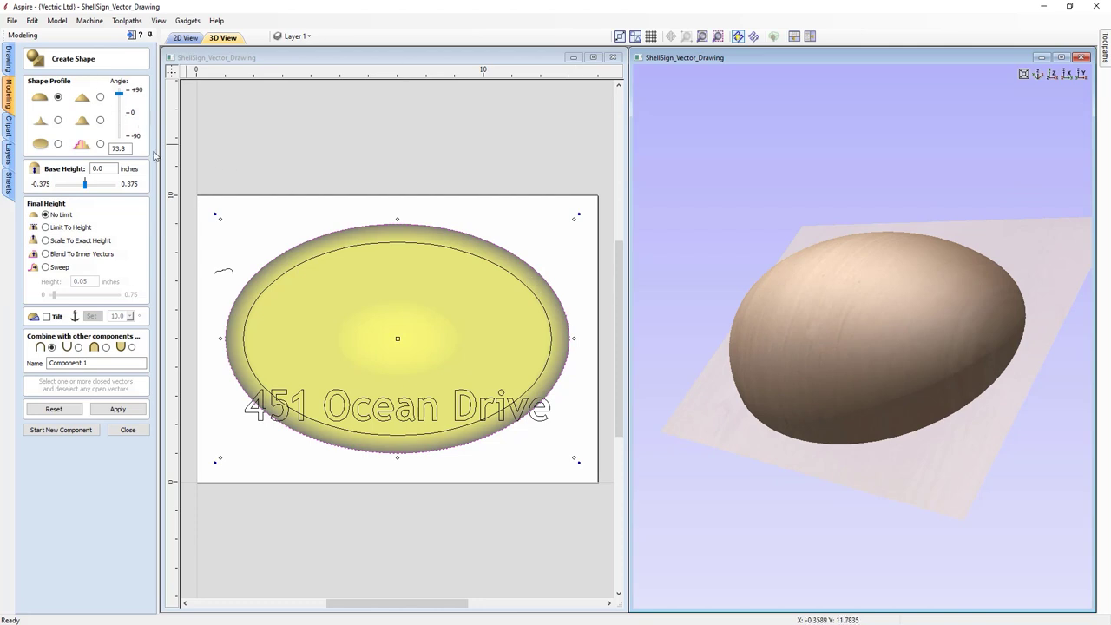
Set the oval shape's profile angle to 30 and check the flatter dome in 3D.
double_click(126, 151)
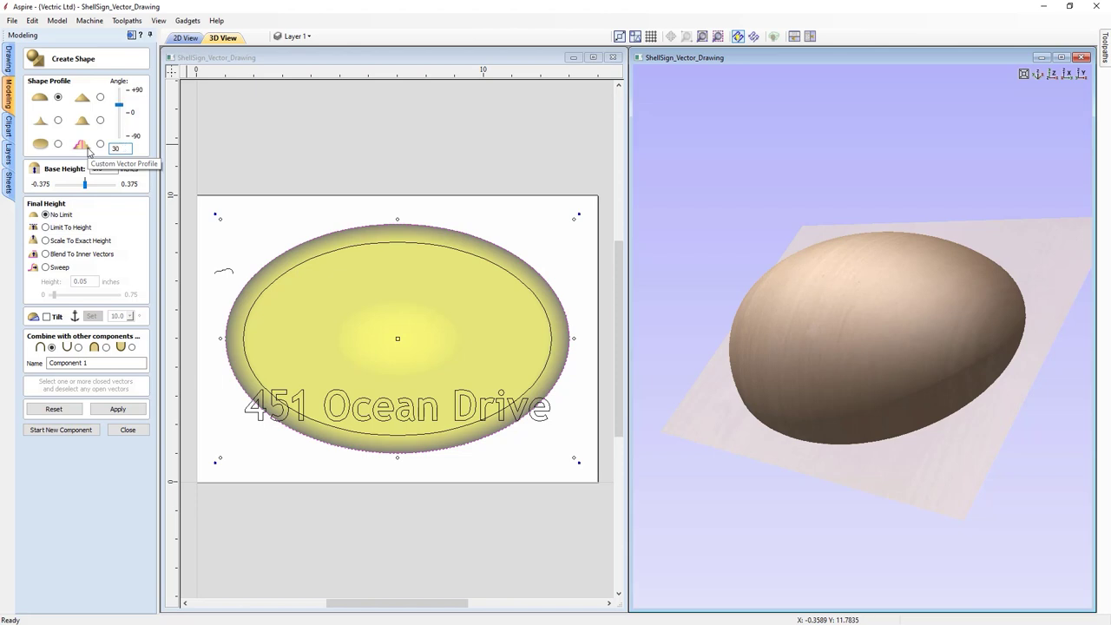
key(Return)
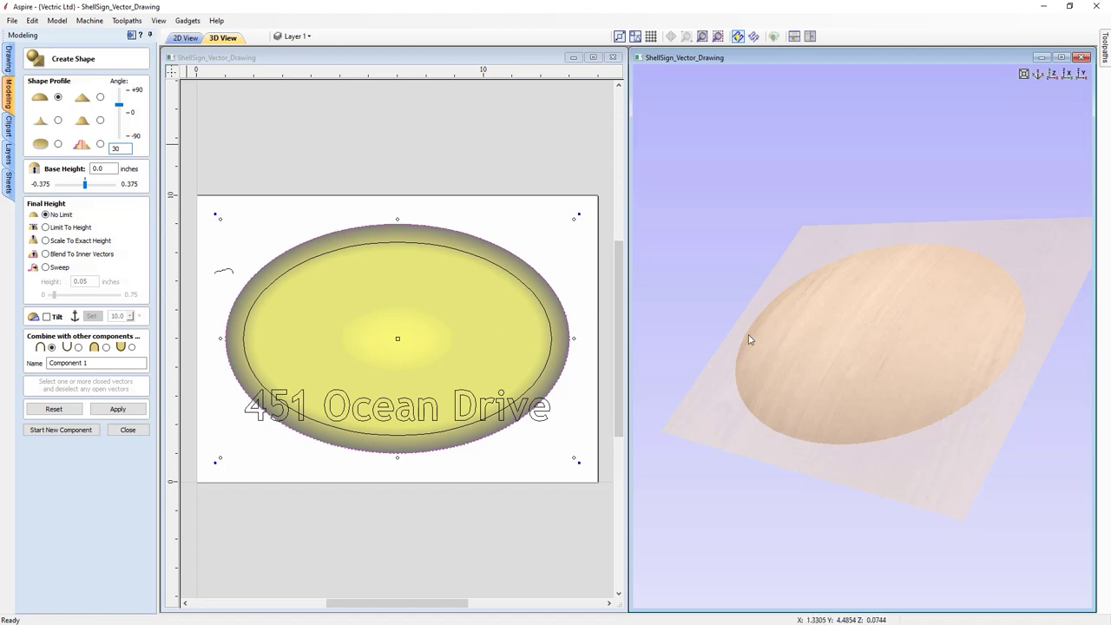
drag(749, 339, 915, 409)
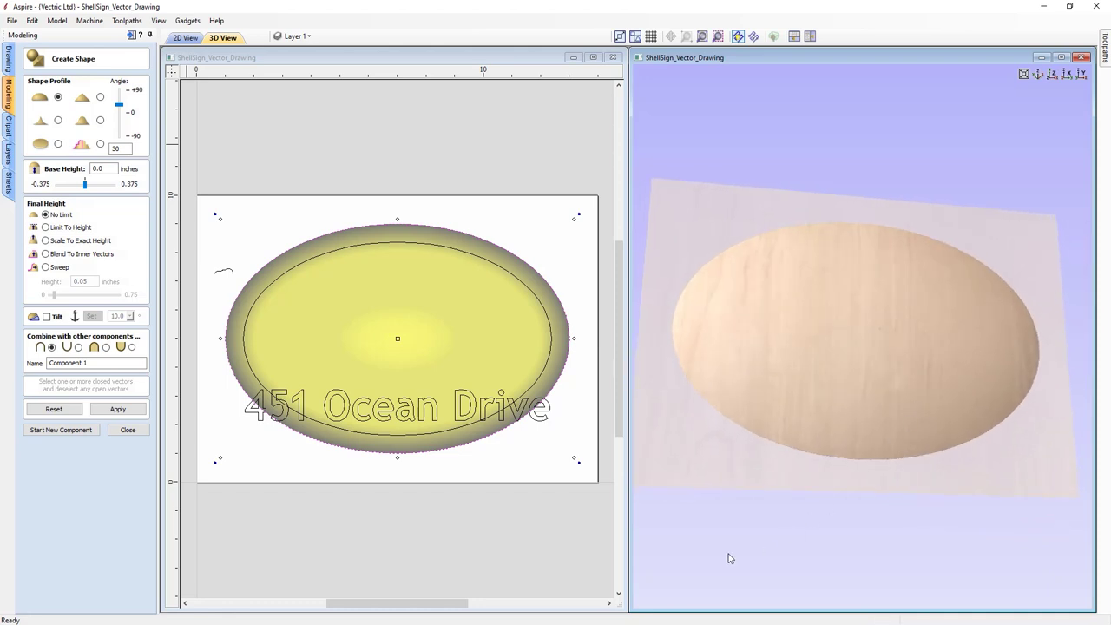
click(1052, 75)
Name the shape component Dome, apply it and finish the Create Shape command.
drag(100, 363, 36, 362)
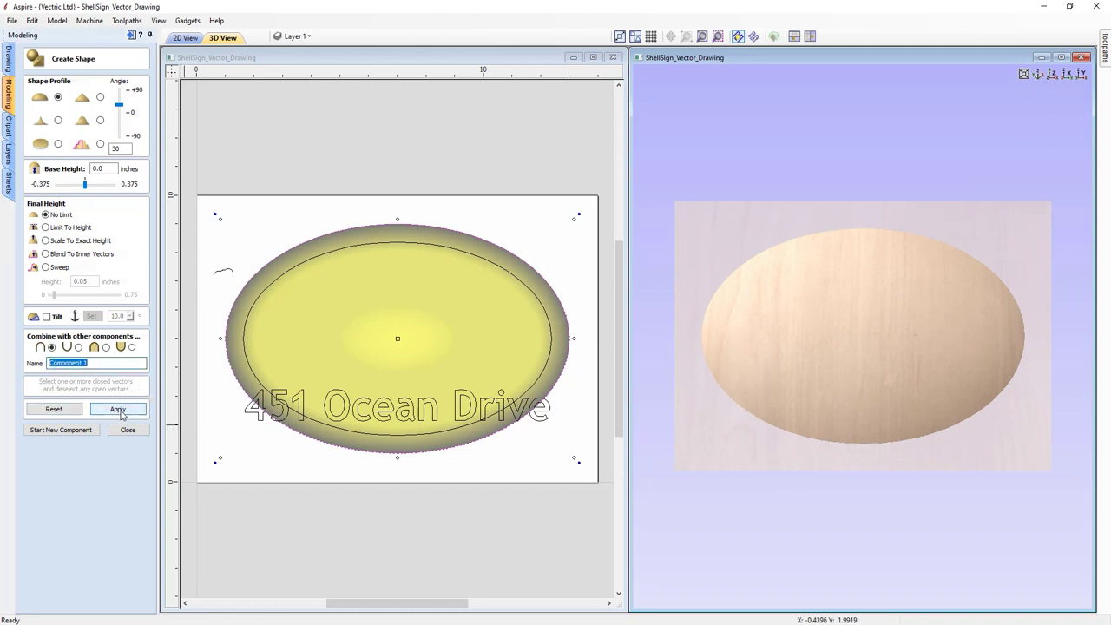
text(Dome)
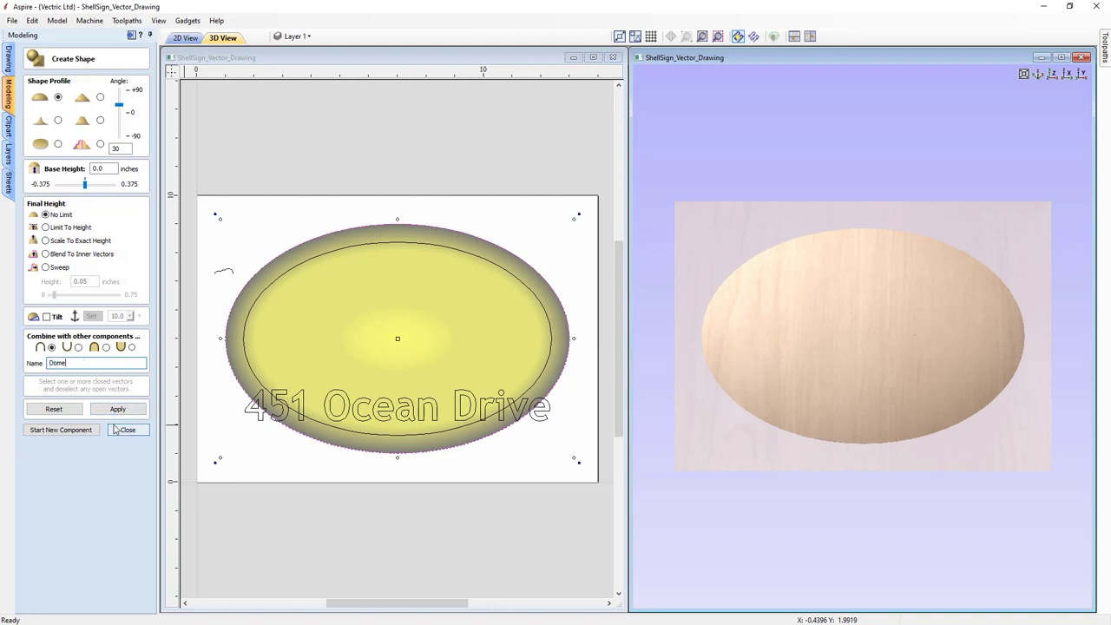
click(117, 411)
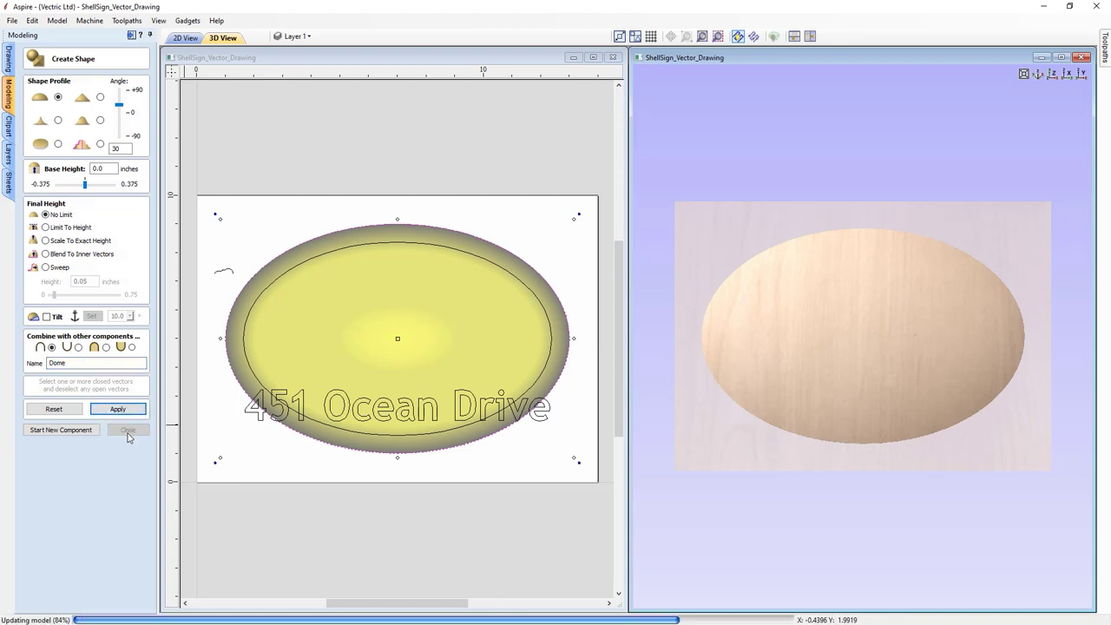
click(127, 430)
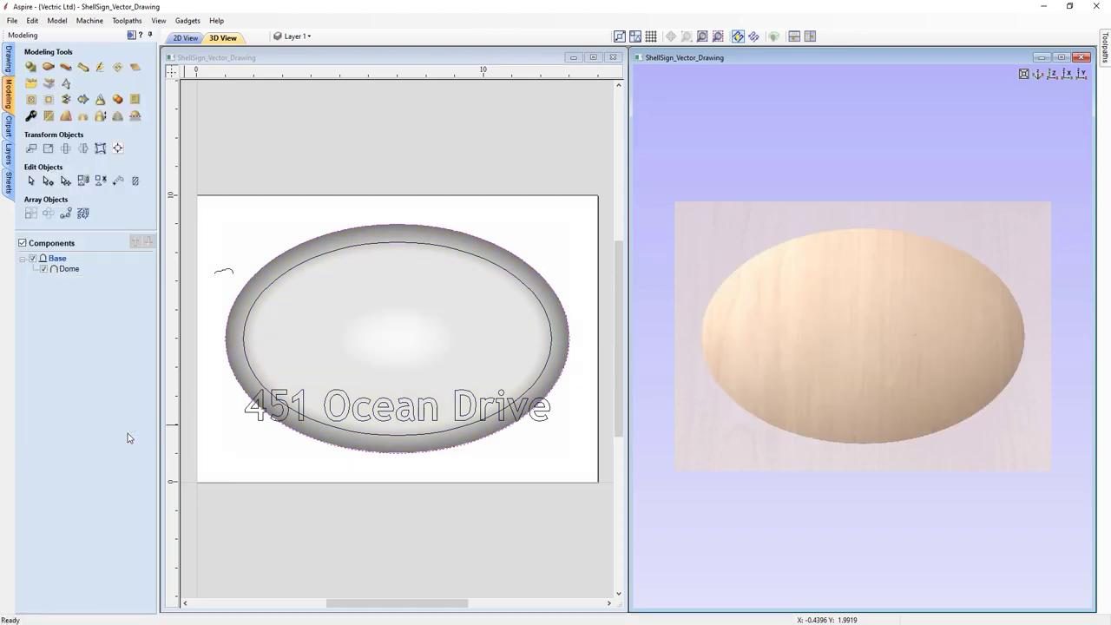
Examine the Dome component's combine mode and height, and inspect its shape in the 3D view.
mouse_move(75, 274)
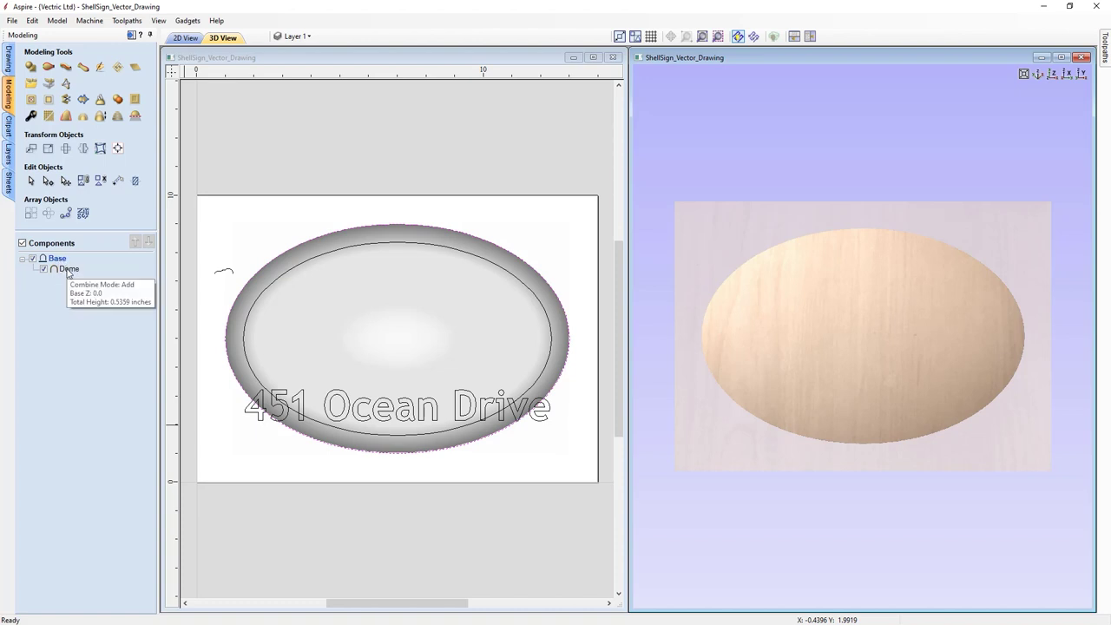
click(70, 272)
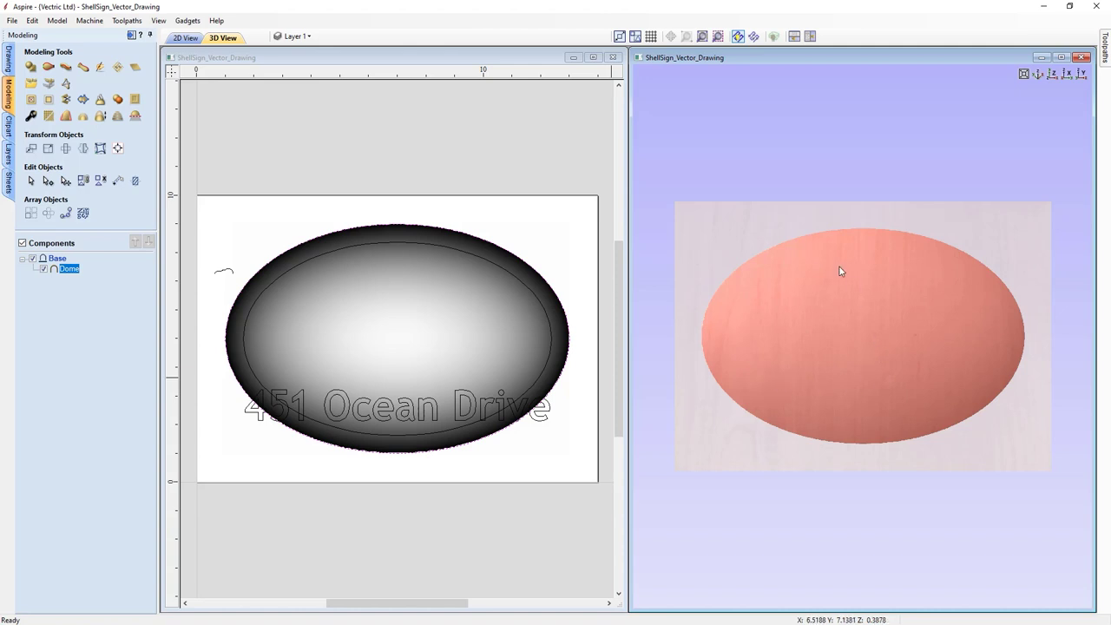
drag(1021, 443, 907, 449)
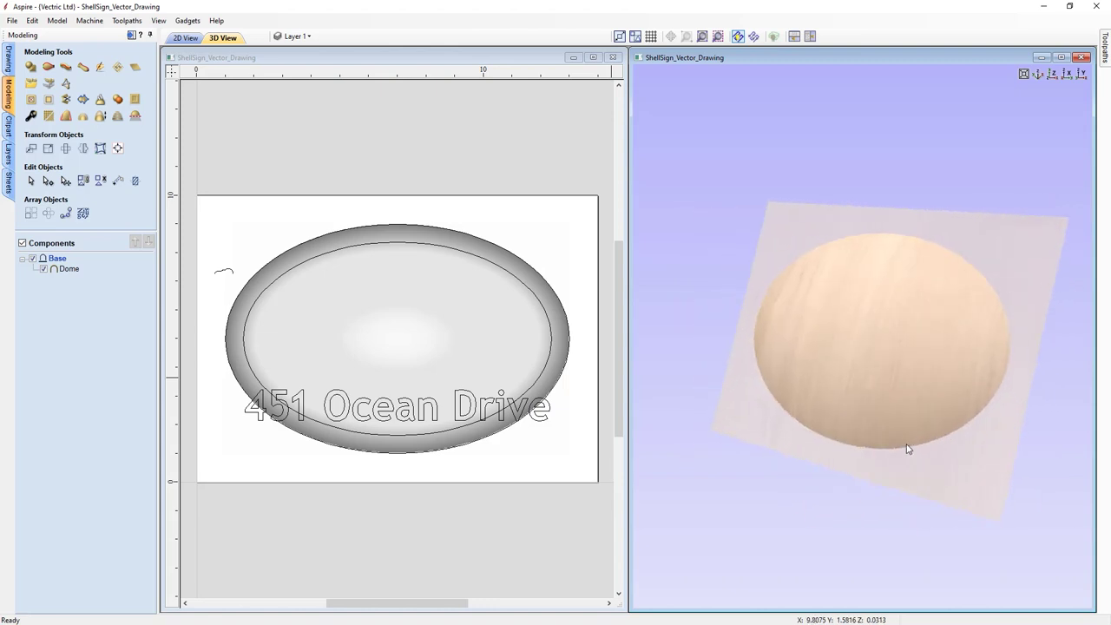
click(1051, 76)
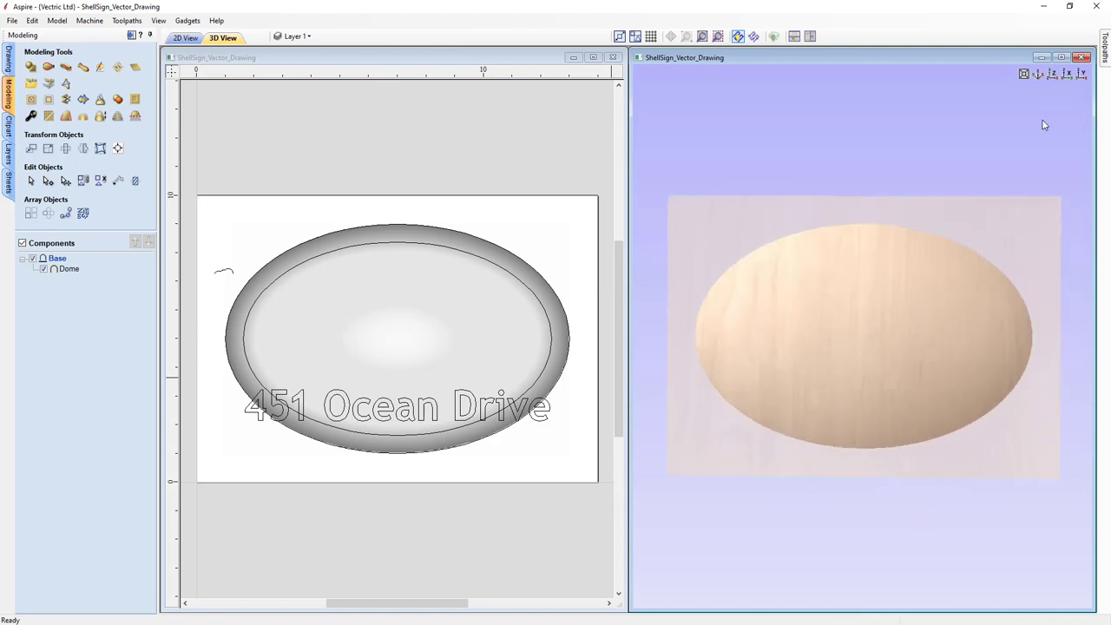
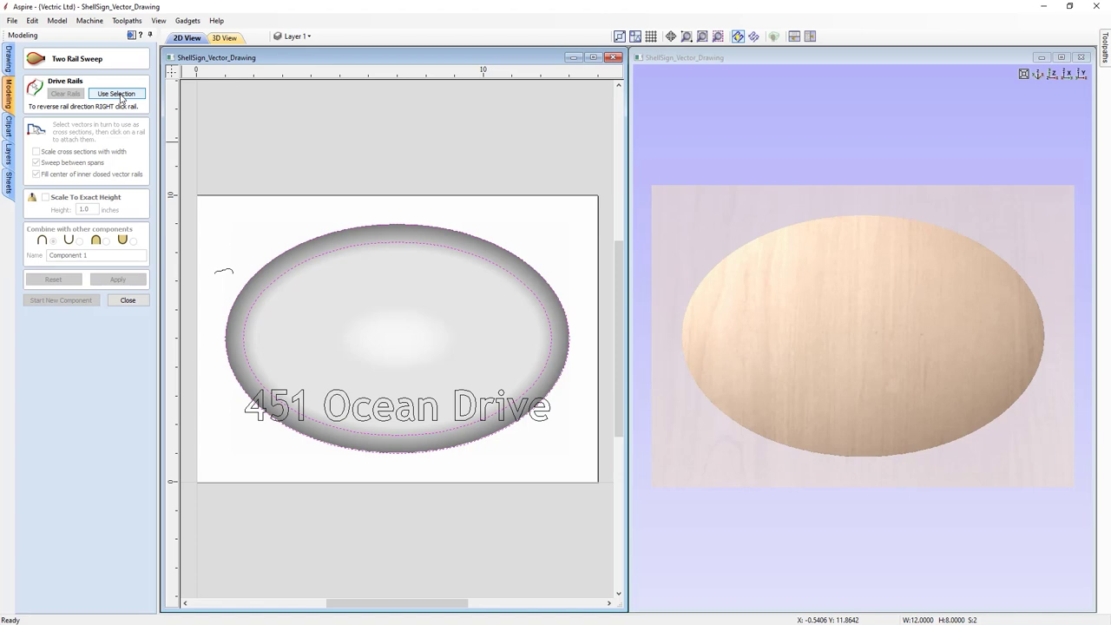
Set up a Two Rail Sweep with both ovals as rails and the small open curve as cross section, without center fill or sweeping between spans.
click(119, 95)
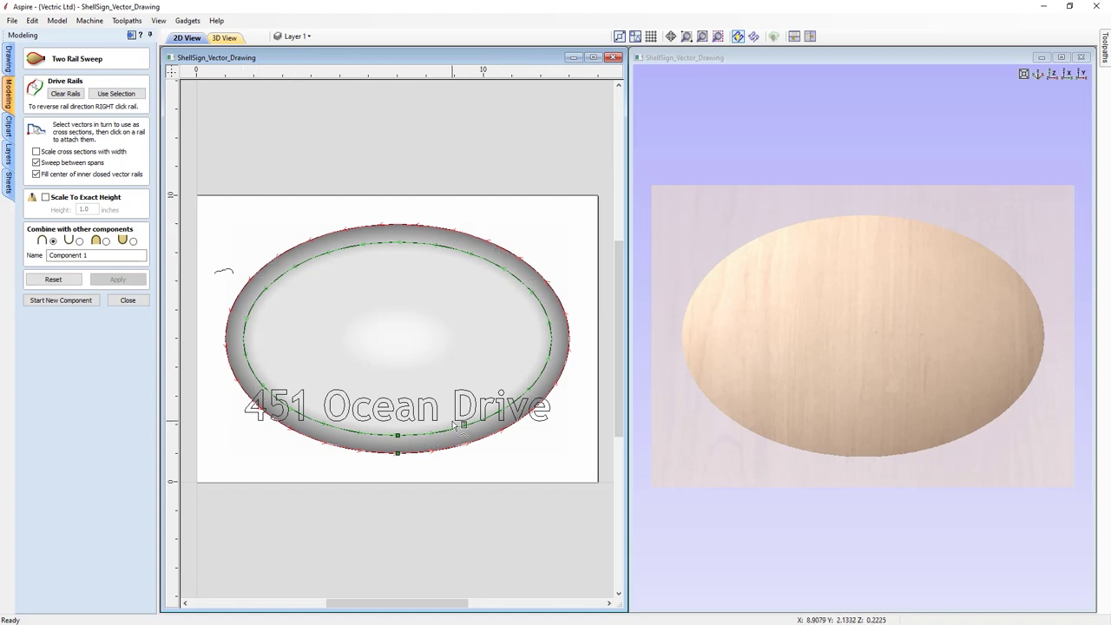
click(227, 273)
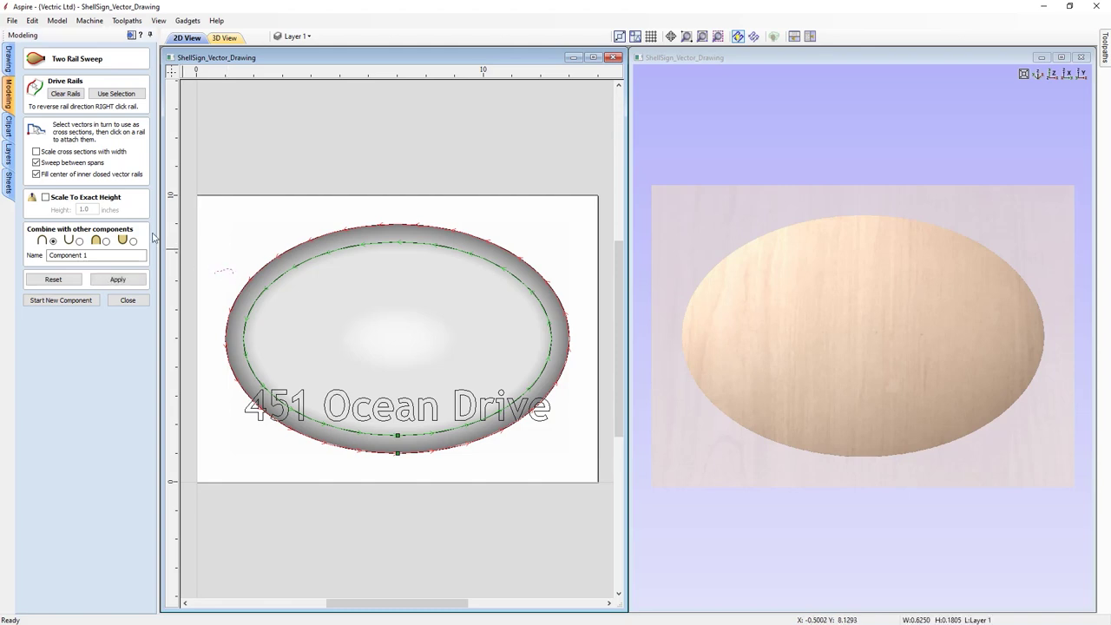
click(62, 177)
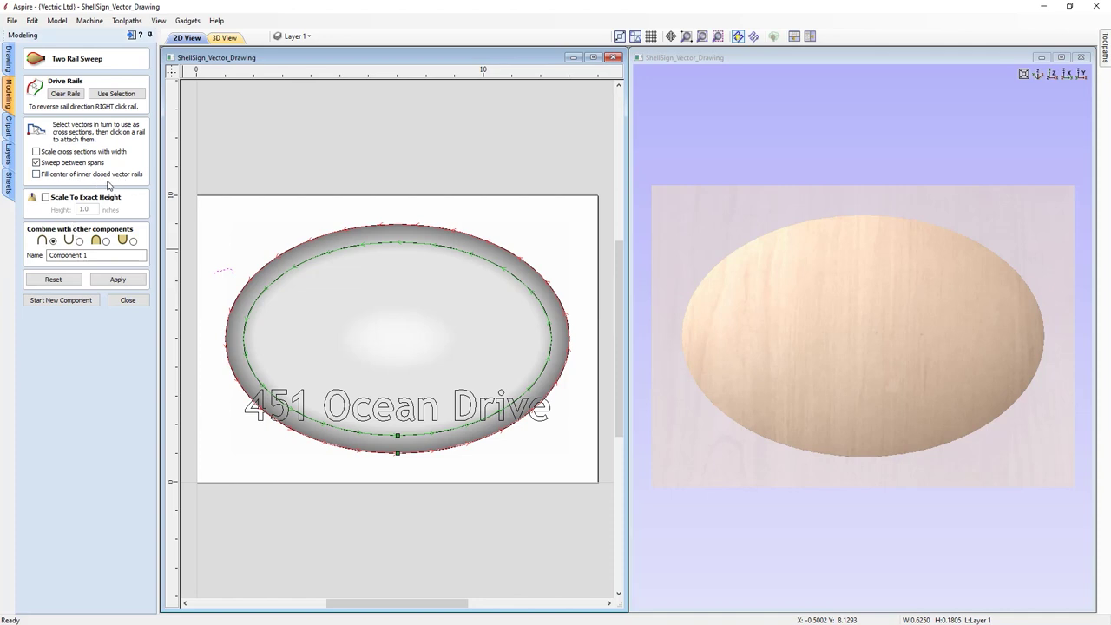
click(78, 165)
Name the sweep component Border, apply it and inspect the molded frame in 3D.
drag(105, 255, 30, 262)
text(Border)
click(112, 279)
drag(938, 422, 878, 438)
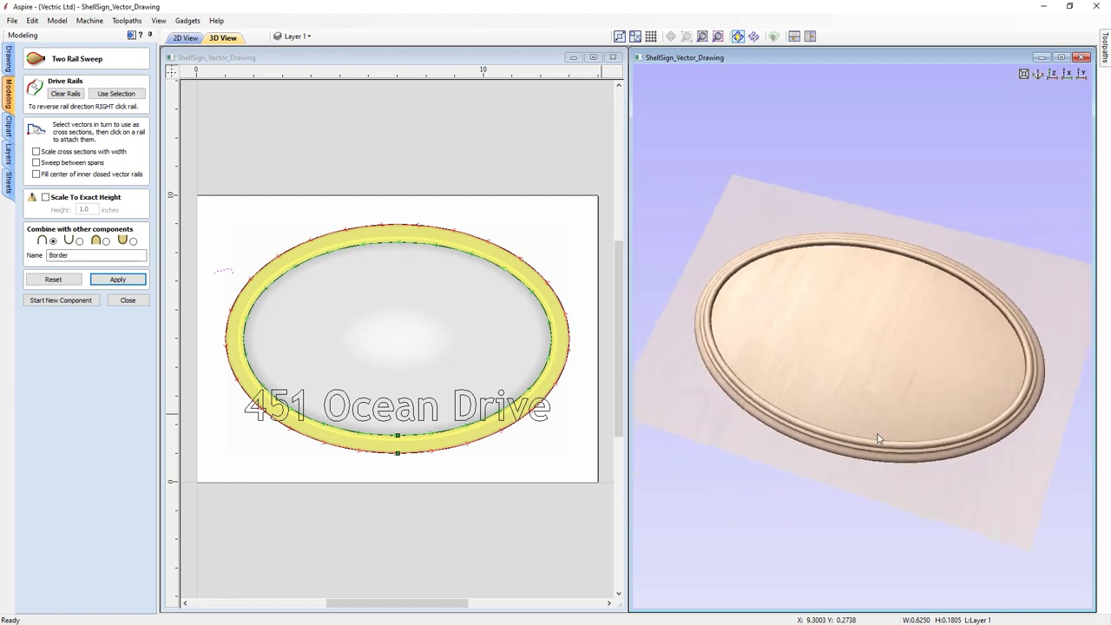
click(1054, 75)
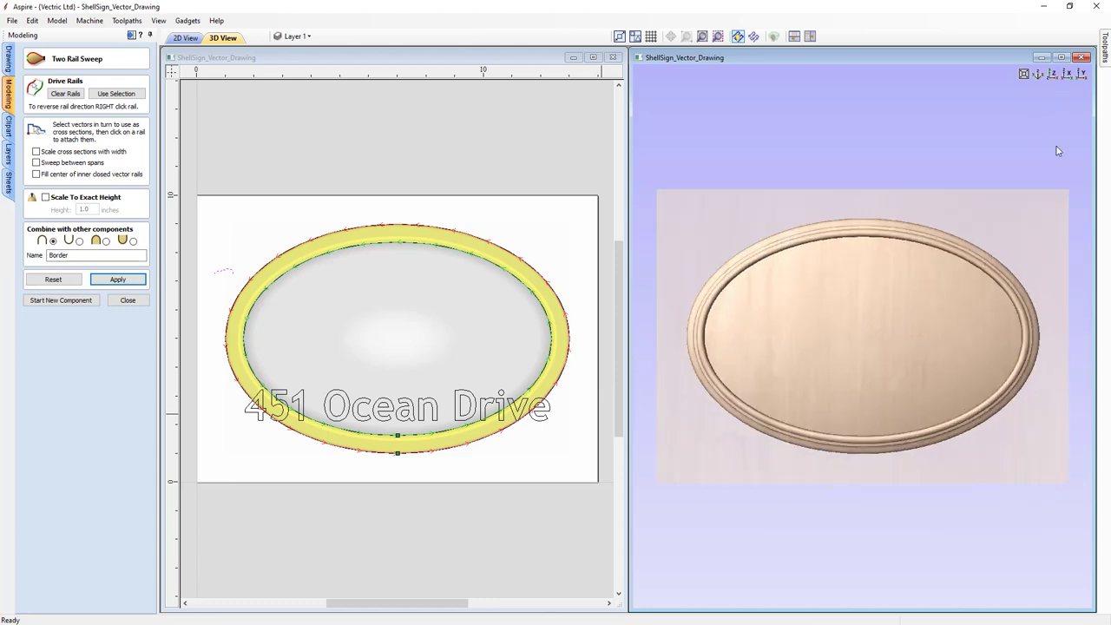
Finish the Two Rail Sweep command and check the dome with its border in 3D, ending in the plan view.
click(128, 300)
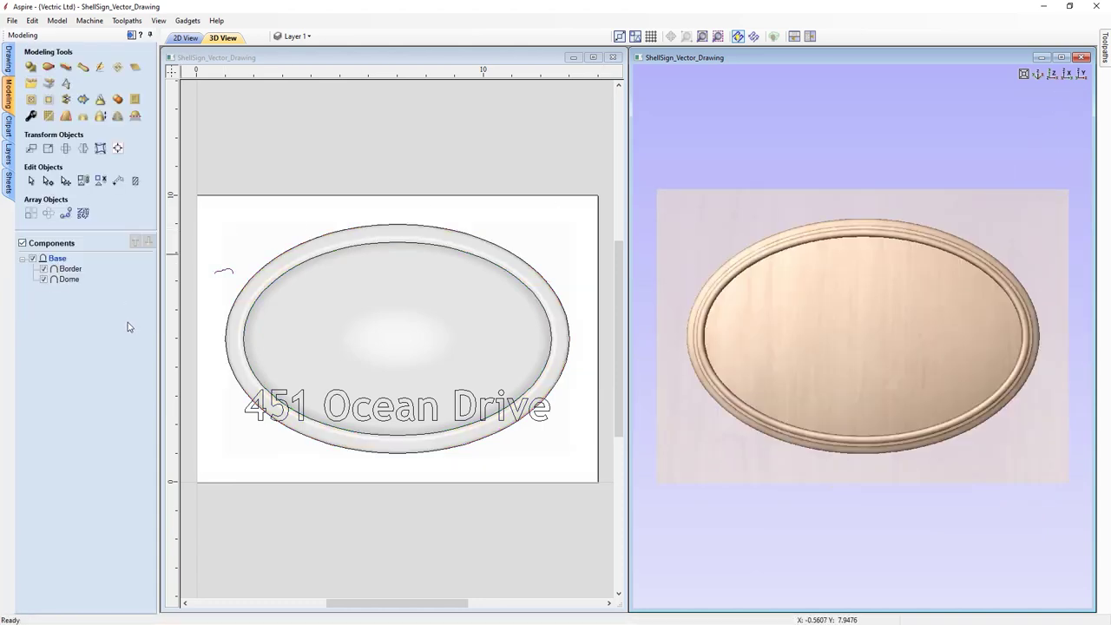
mouse_move(67, 276)
drag(987, 442, 942, 409)
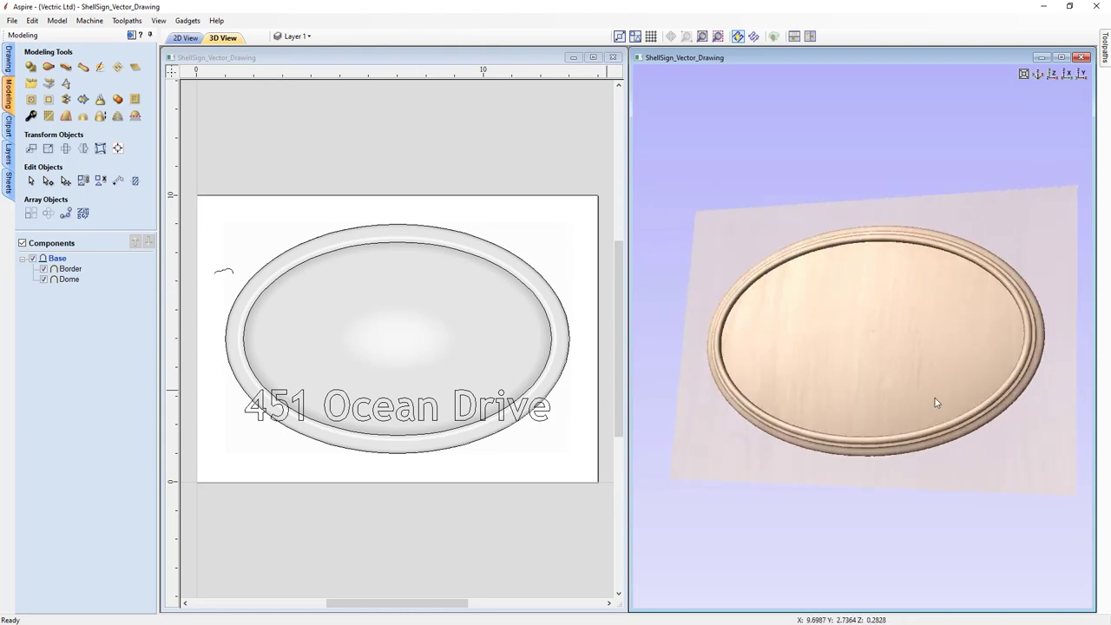
click(1052, 74)
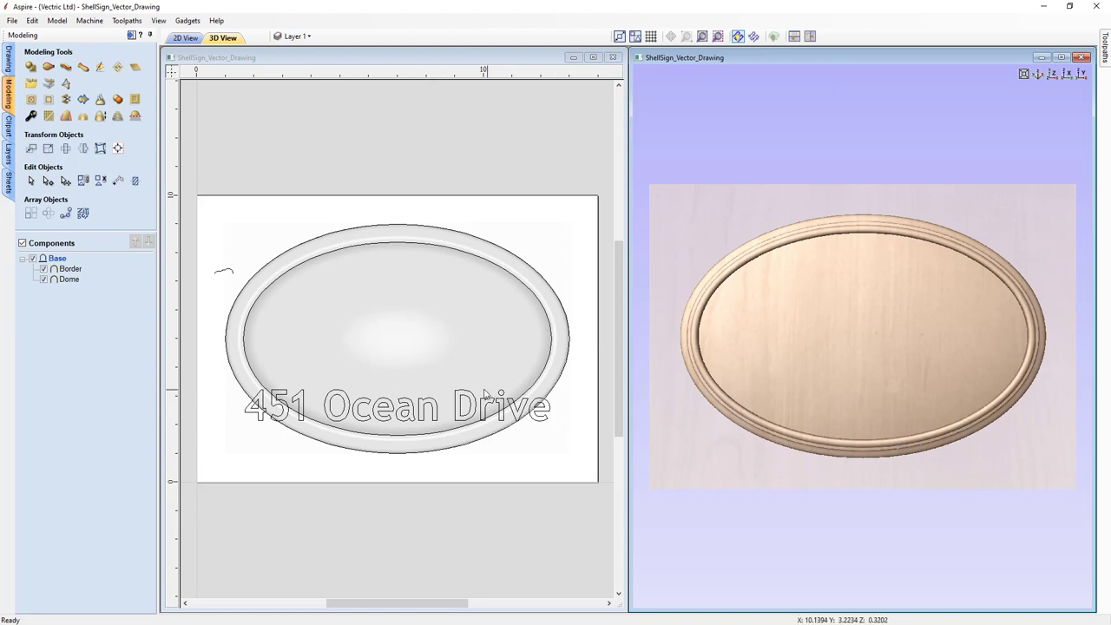
Insert a new component level above Base and rename it Banner.
right_click(57, 260)
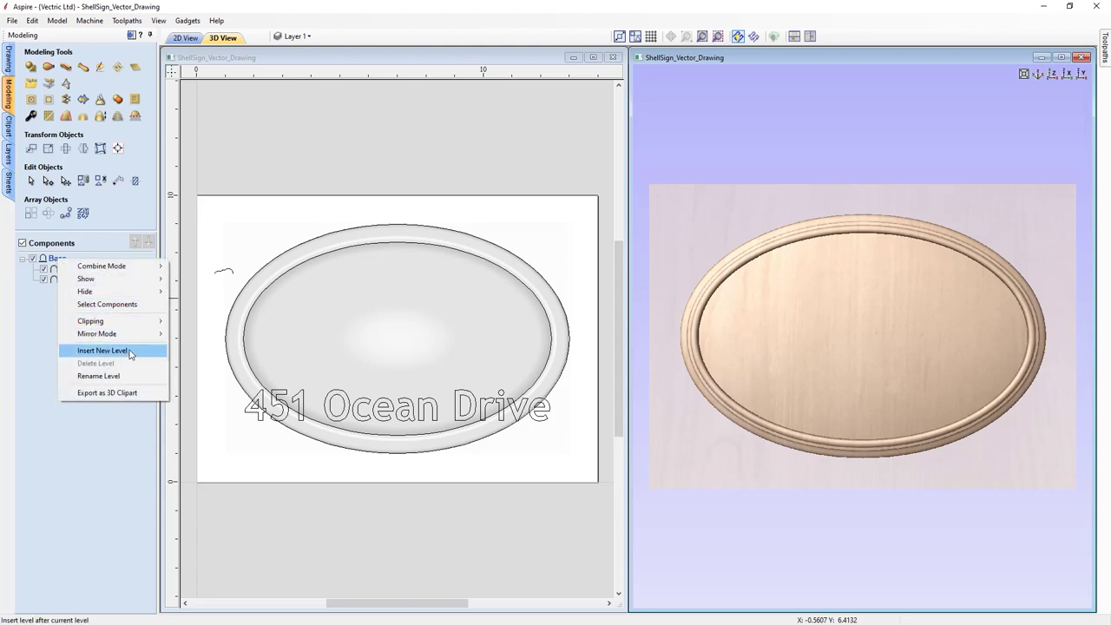
click(131, 351)
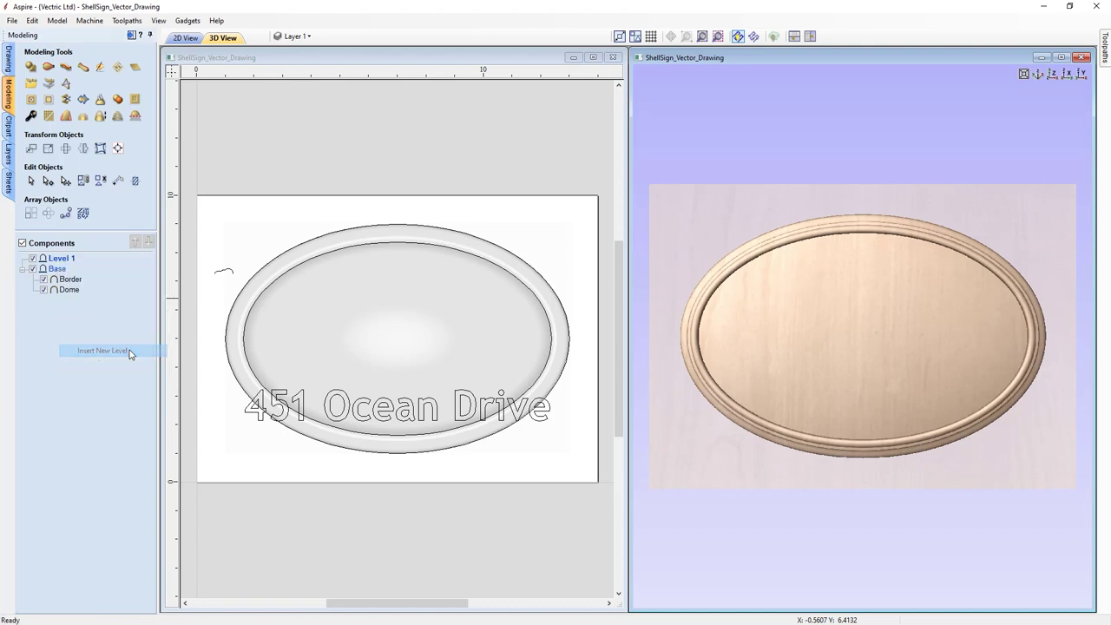
right_click(61, 262)
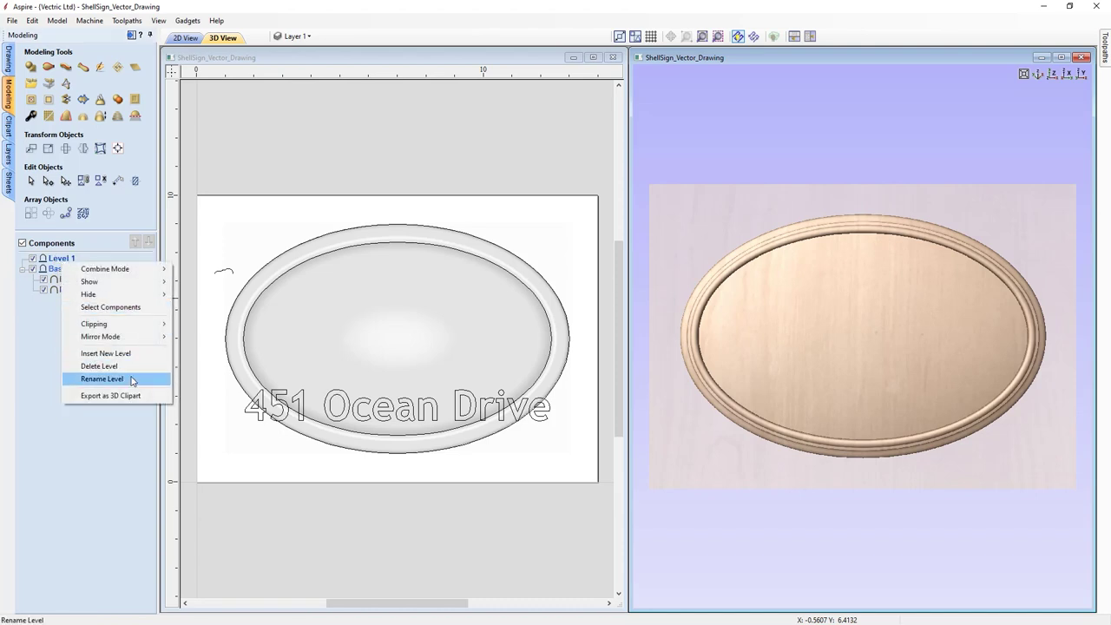
click(102, 380)
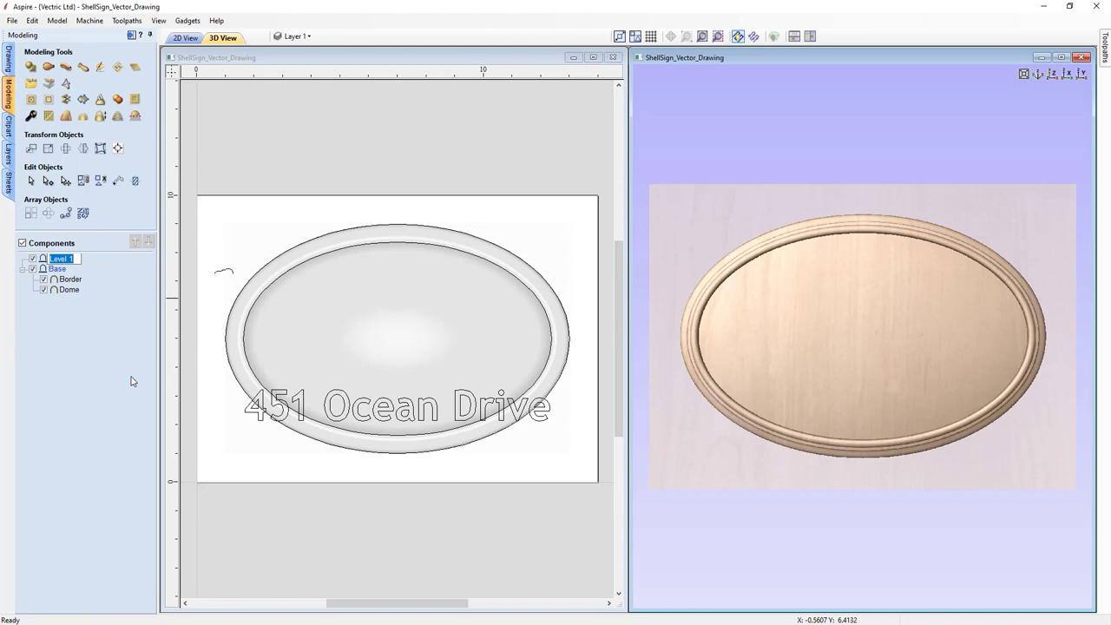
text(Banner)
key(Return)
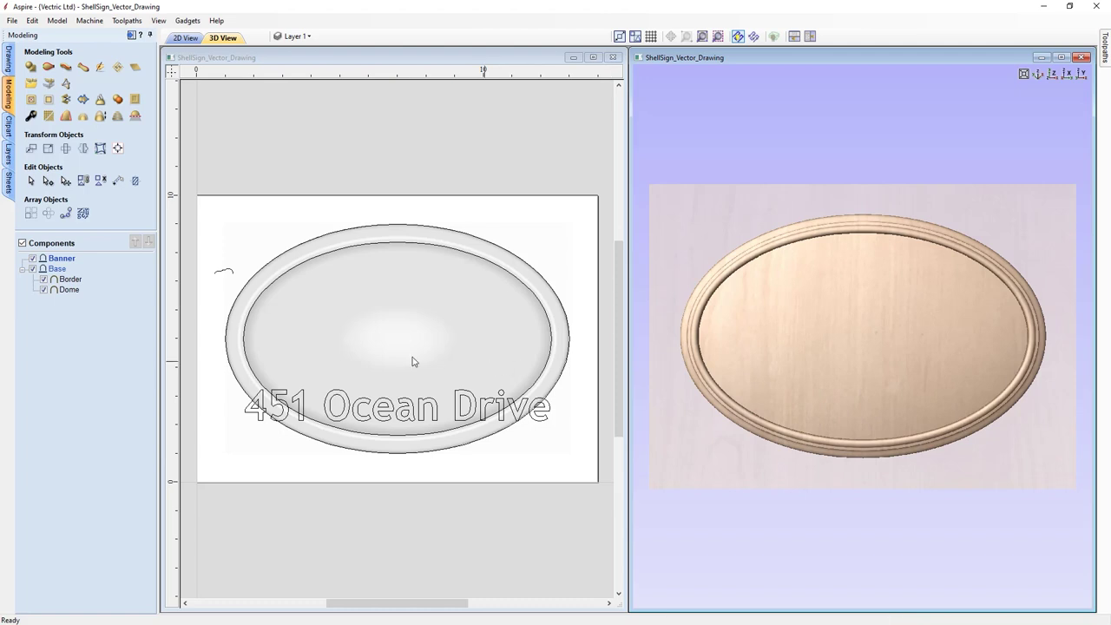
Set the combine mode of the Banner level to Merge.
right_click(65, 263)
mouse_move(139, 271)
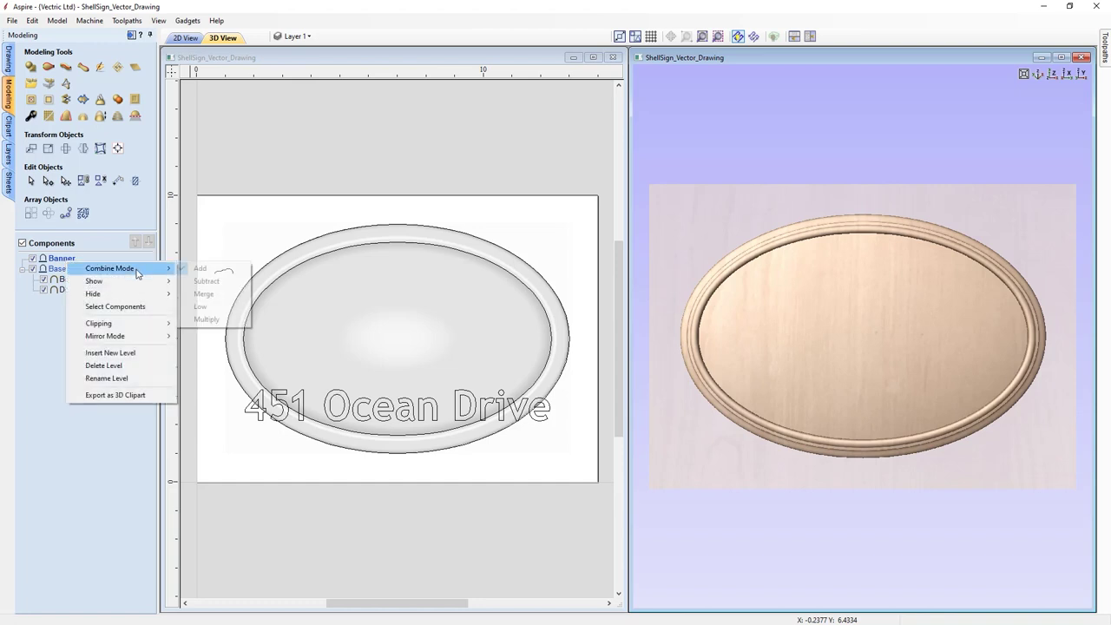
click(216, 296)
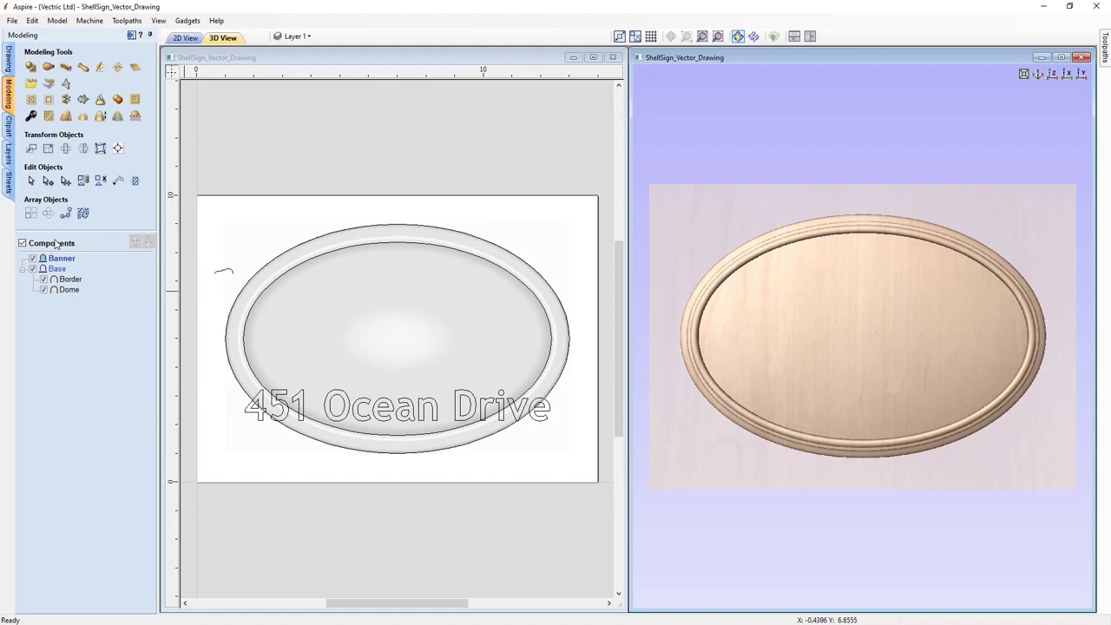
mouse_move(62, 263)
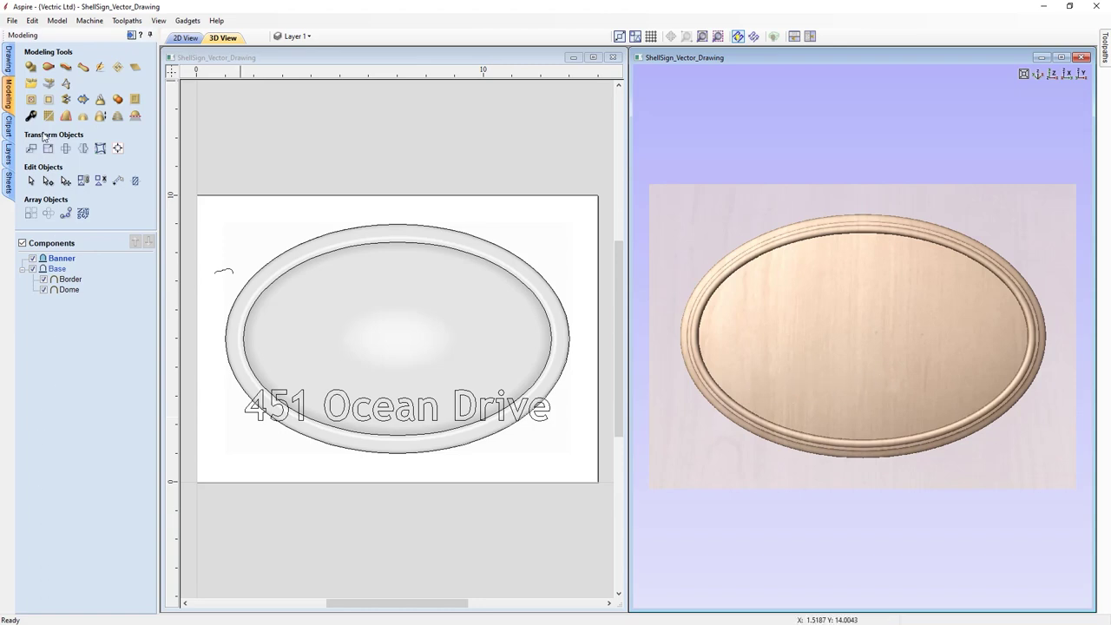
Import the 3D clipart file Banner_11-50414-A.3dClip from the shell-sign folder into the Banner level.
click(32, 88)
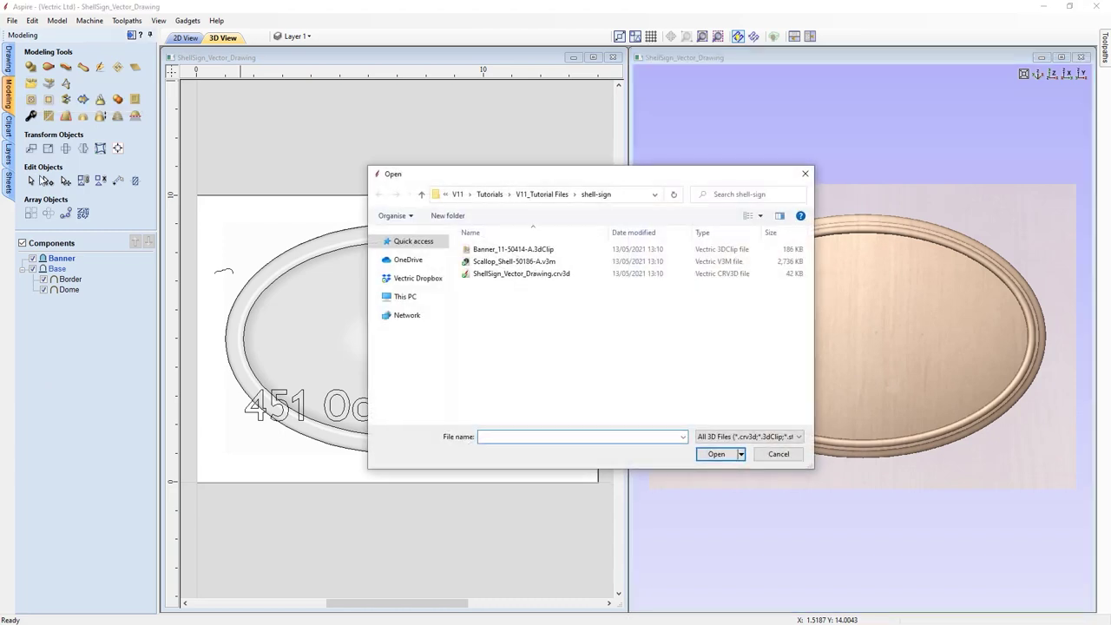
click(515, 252)
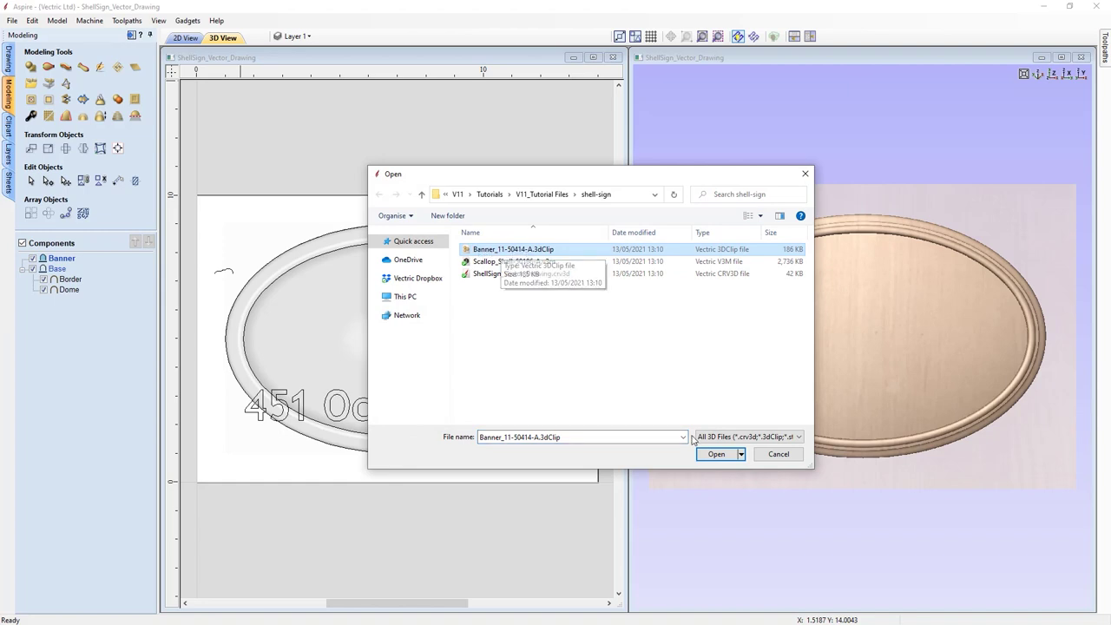
click(717, 454)
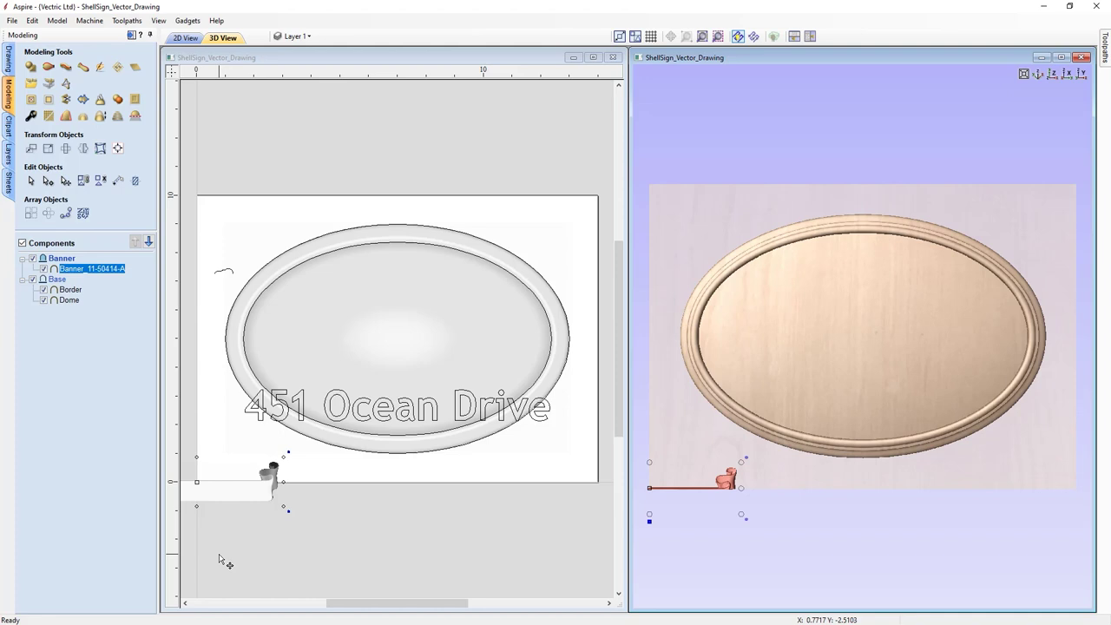
scroll(370, 524, down, 2)
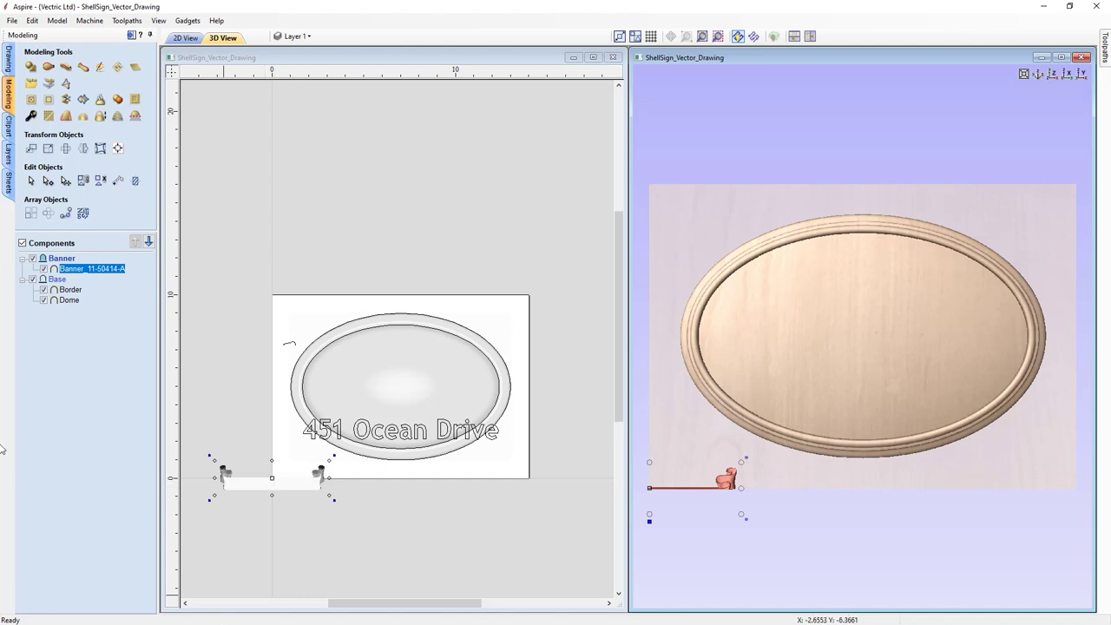
Center the imported banner component in the material both horizontally and vertically.
click(119, 149)
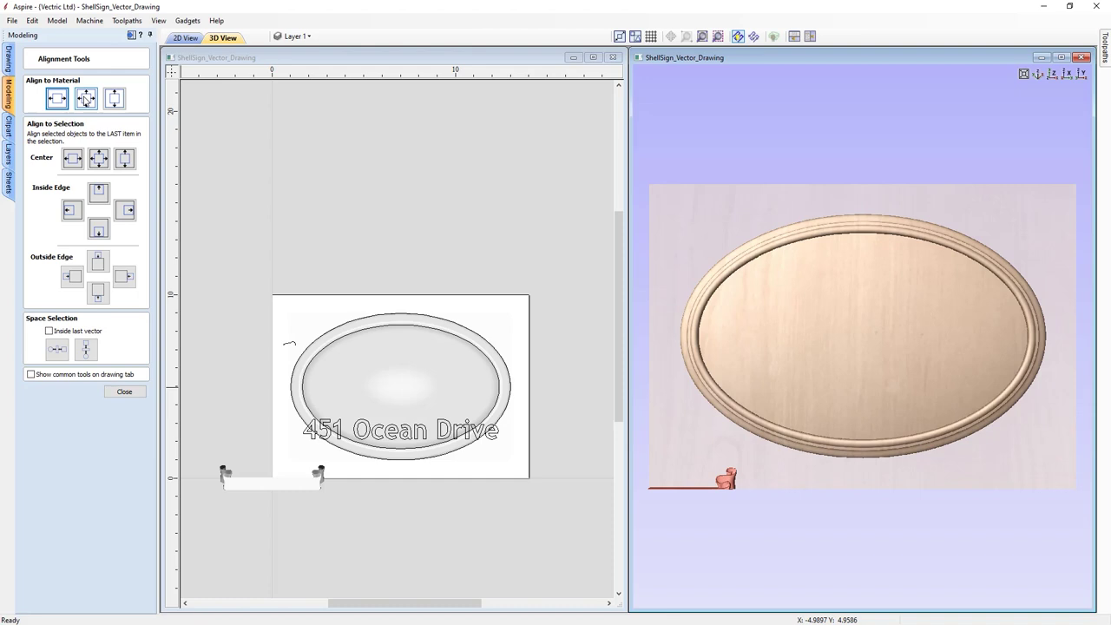
click(85, 98)
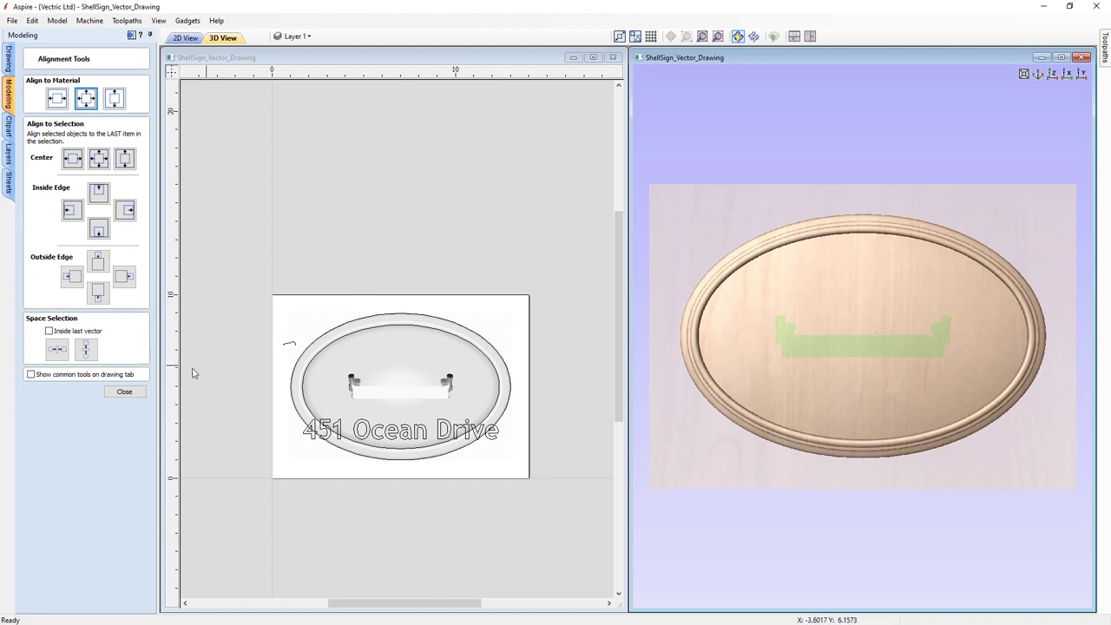
click(125, 392)
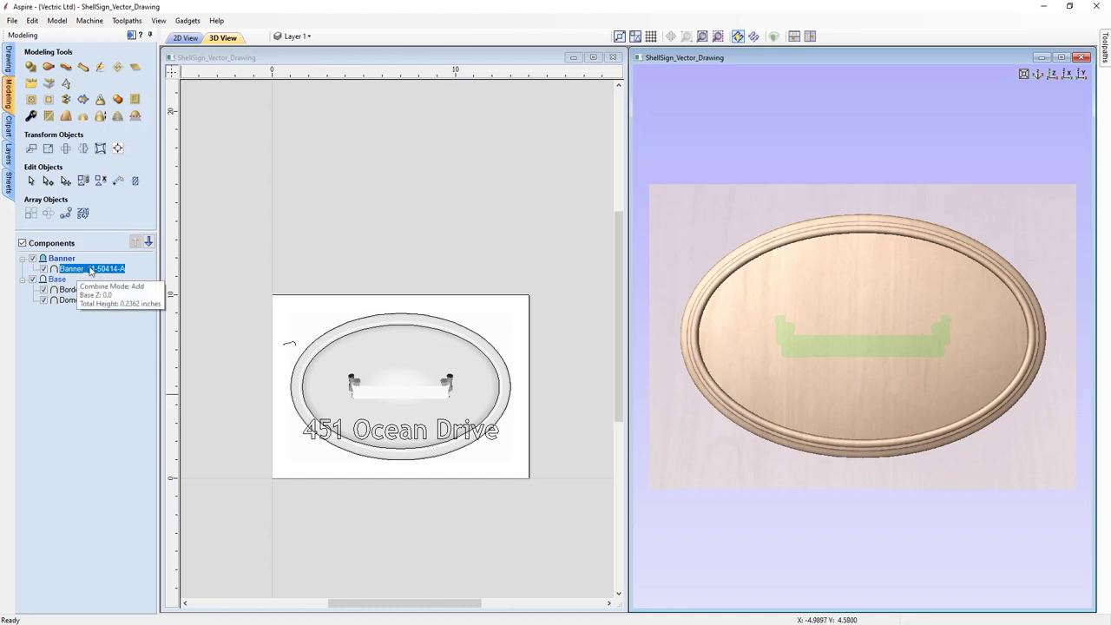
Rename the imported component Banner_11-50414-A as Banner.
right_click(78, 271)
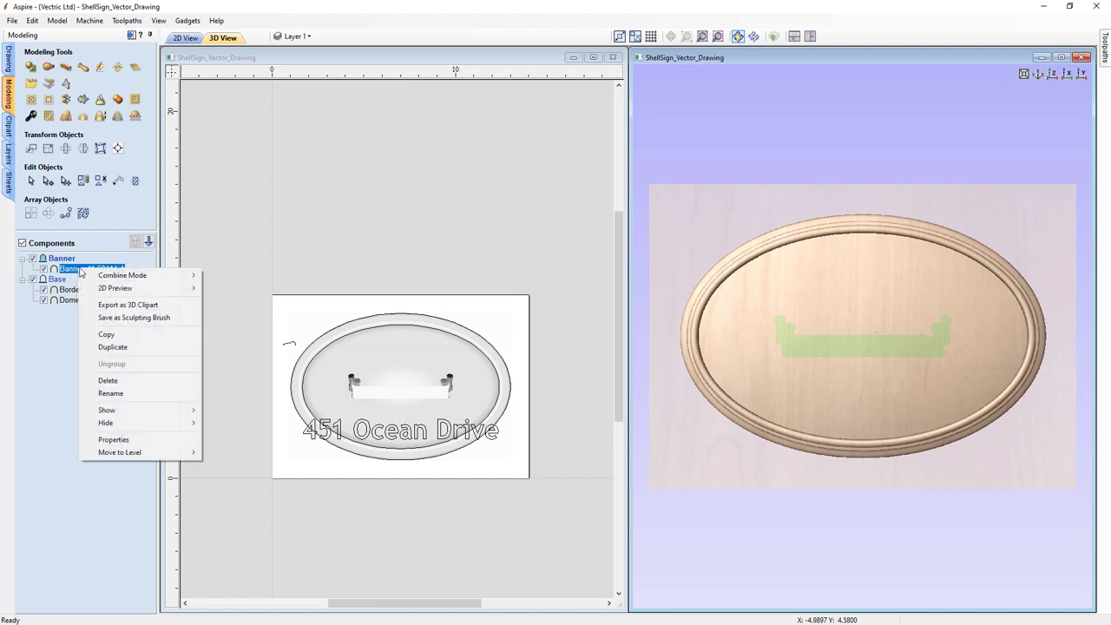
click(113, 393)
drag(86, 269, 173, 289)
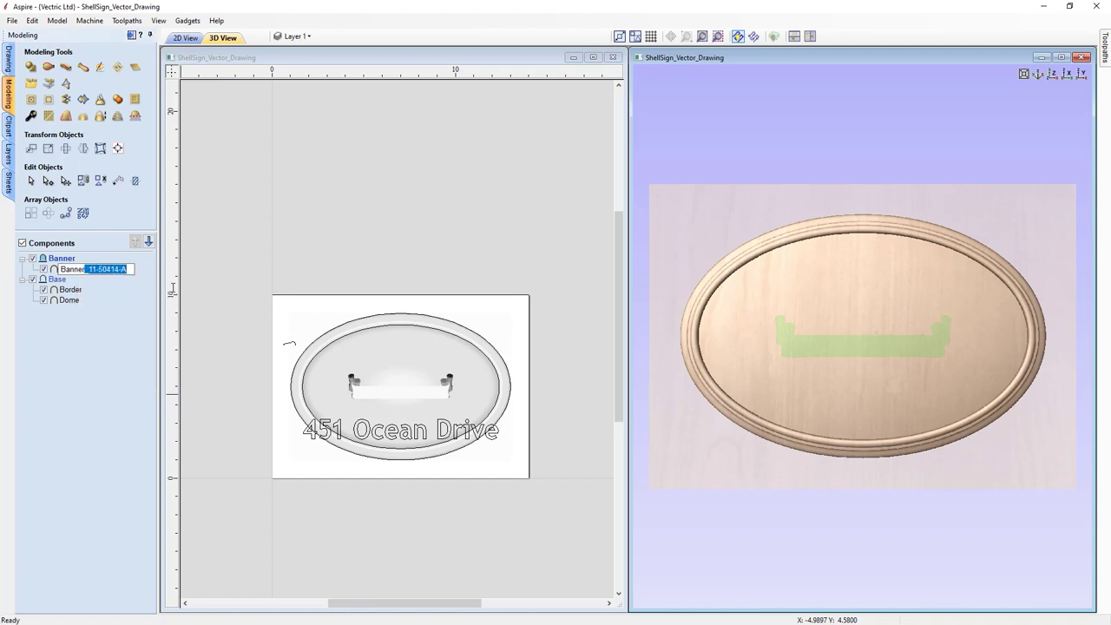
key(Delete)
click(129, 292)
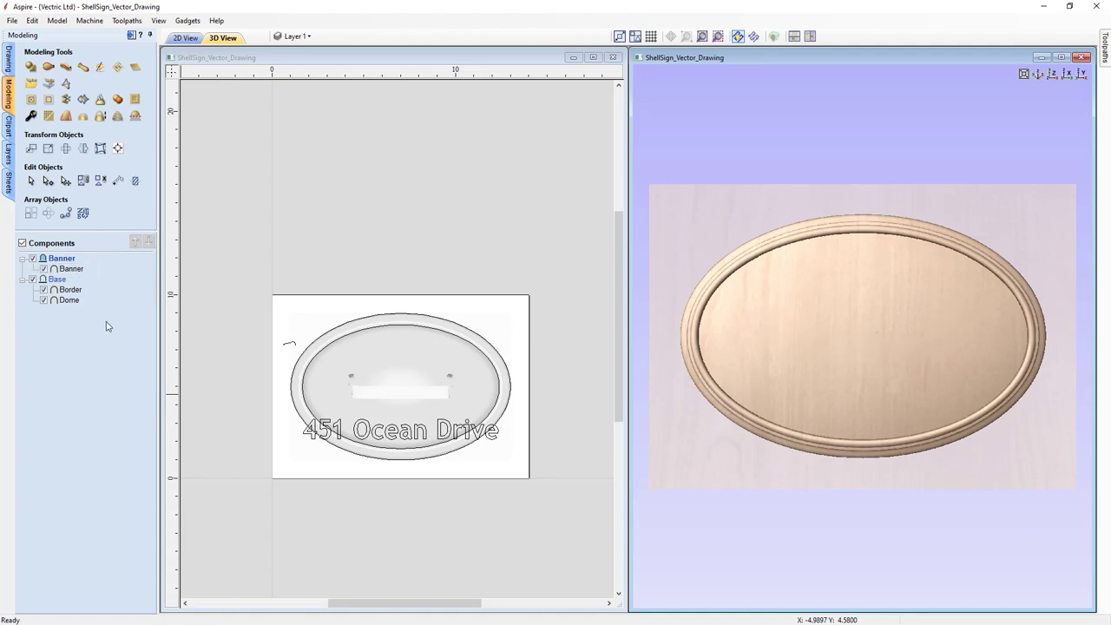
Resize the Banner component to 13 inches wide from its center, with linked XY and automatic Z scaling.
click(414, 392)
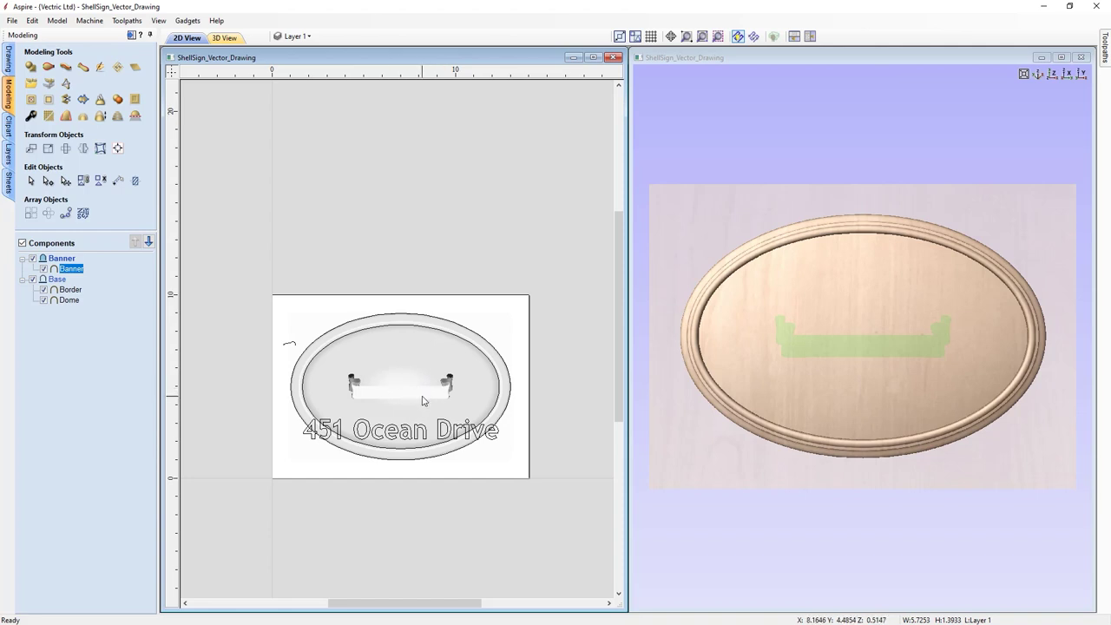
click(48, 149)
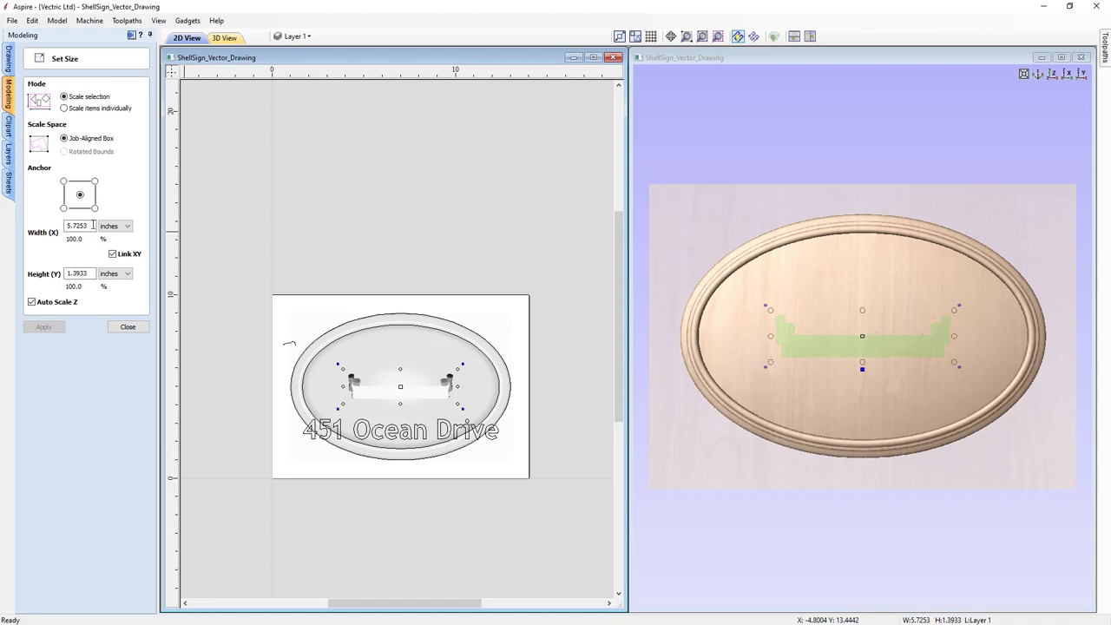
drag(91, 225, 53, 224)
text(13)
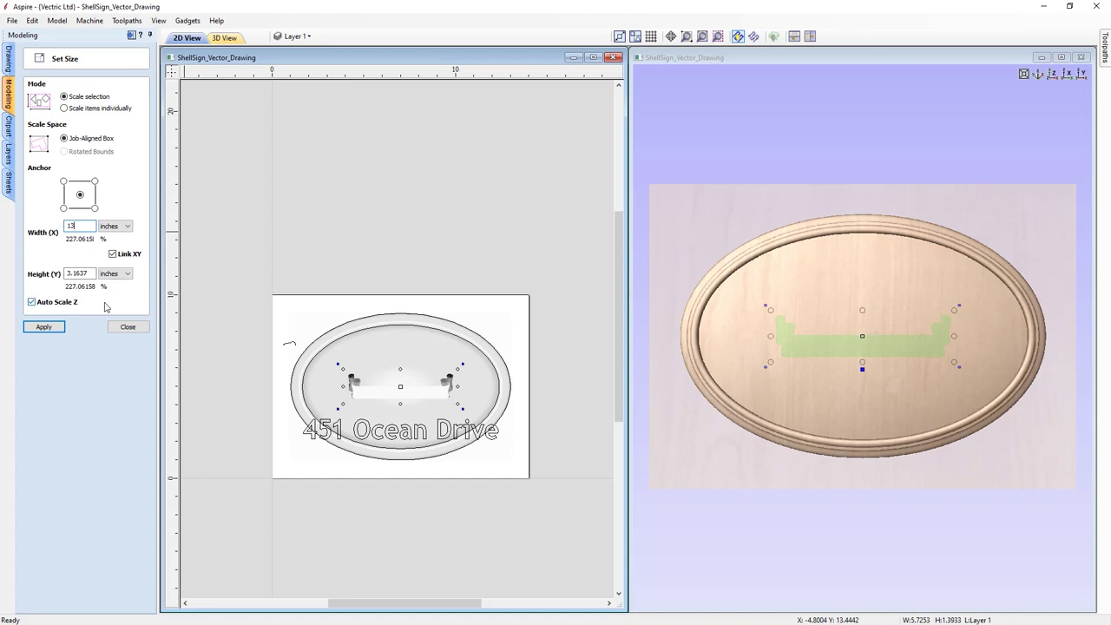
click(48, 327)
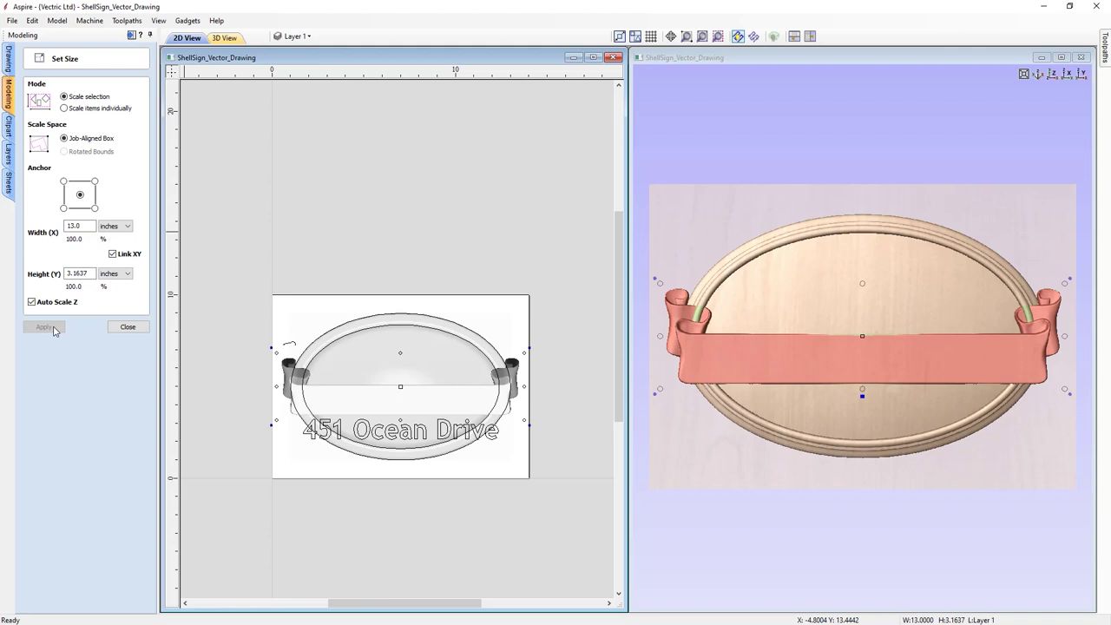
click(128, 327)
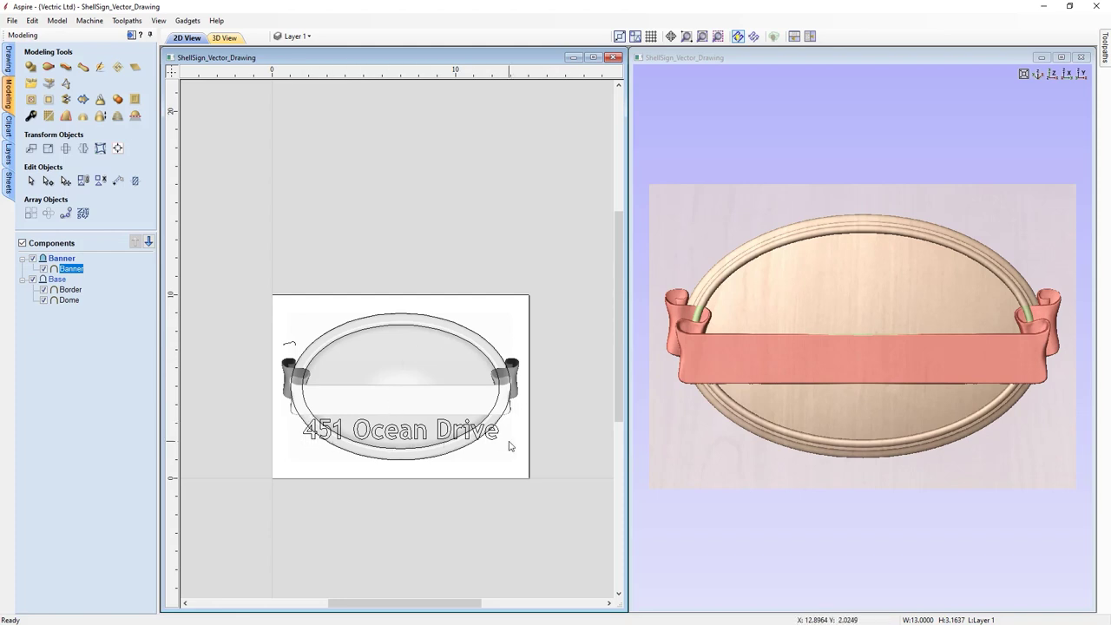
Move the Banner component by a relative offset of X 0.0 and Y -1.6 inches so it sits behind the address text.
click(31, 149)
click(44, 149)
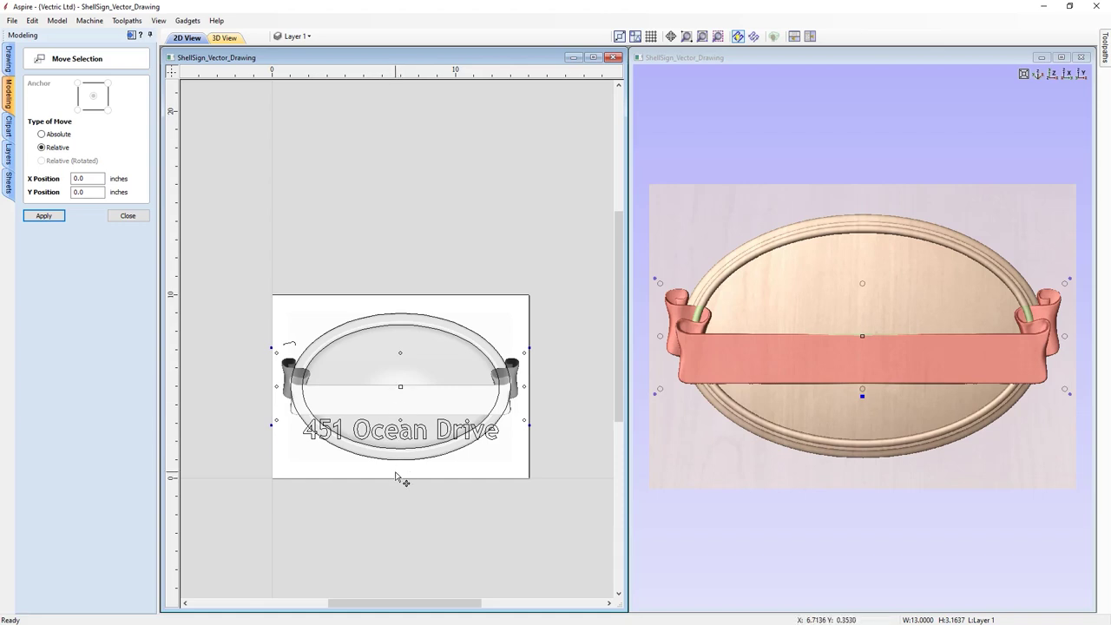
drag(95, 192, 58, 189)
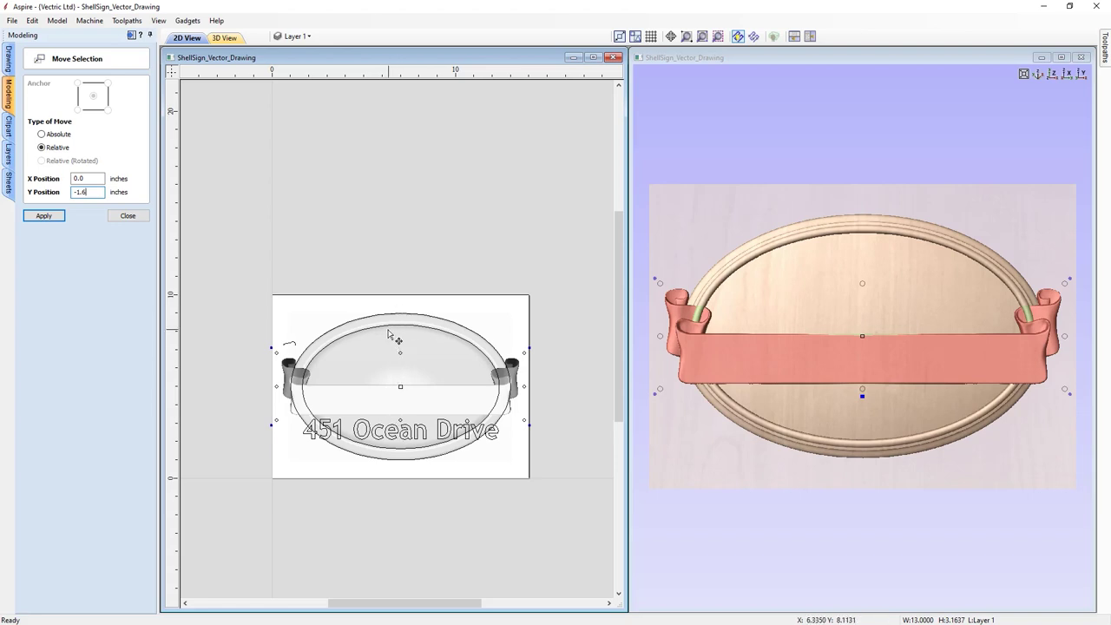
click(44, 216)
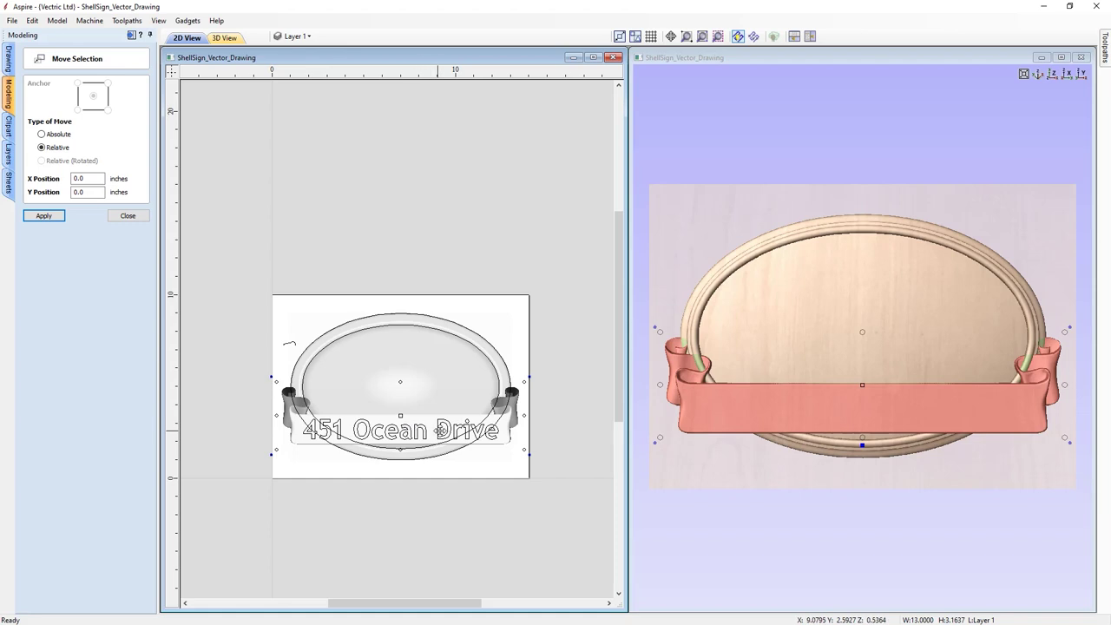
click(129, 217)
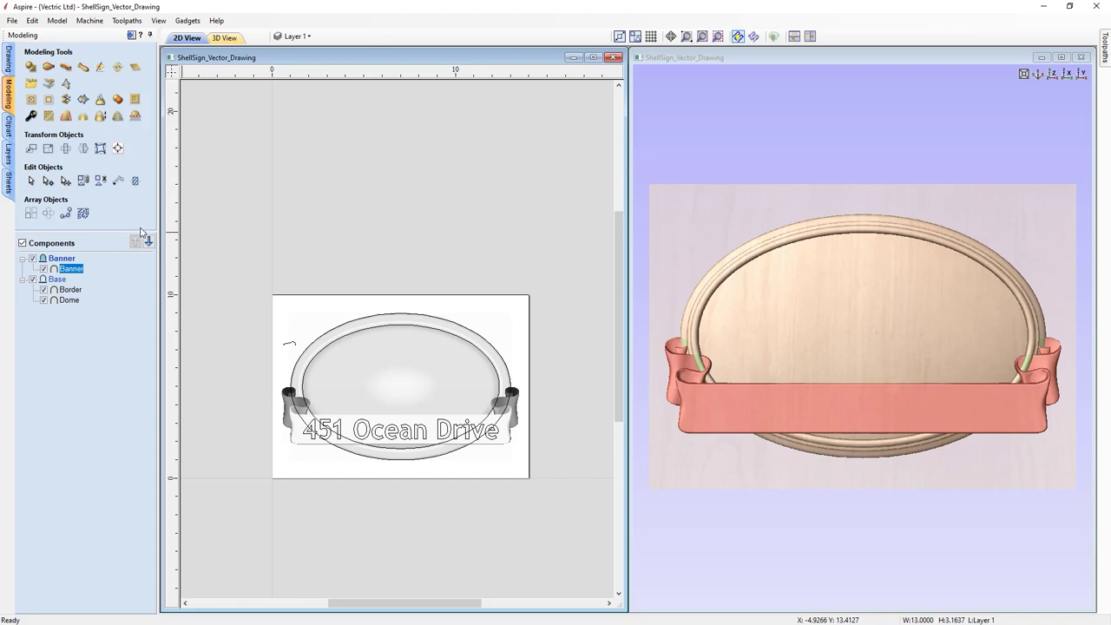
Maximize the 3D view and set the Banner component's shape height to 0.4 inches.
click(1061, 57)
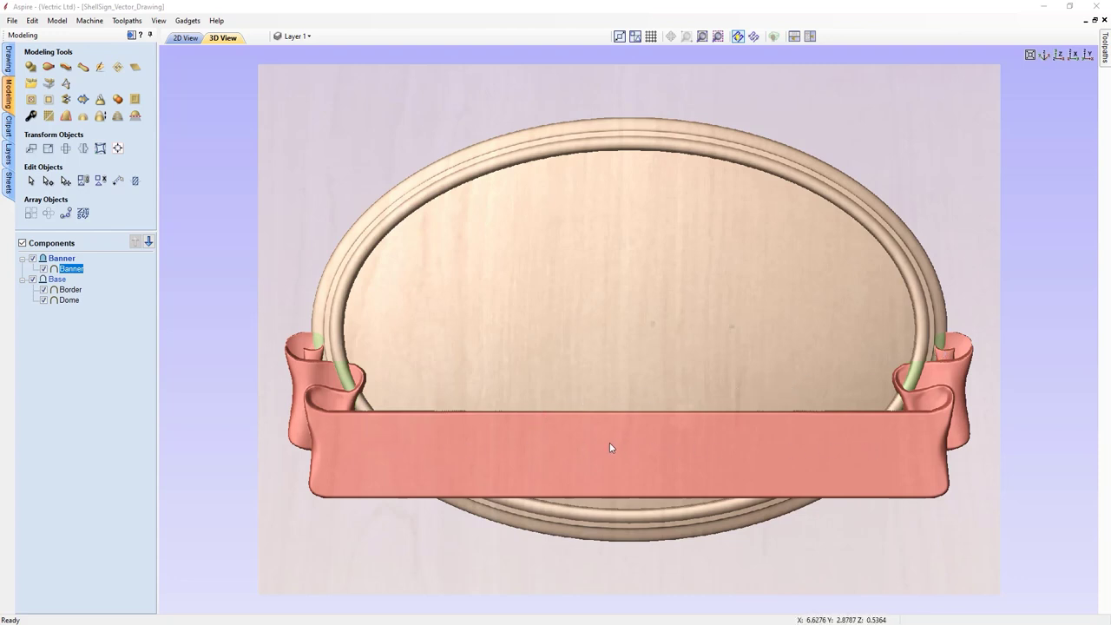
click(32, 116)
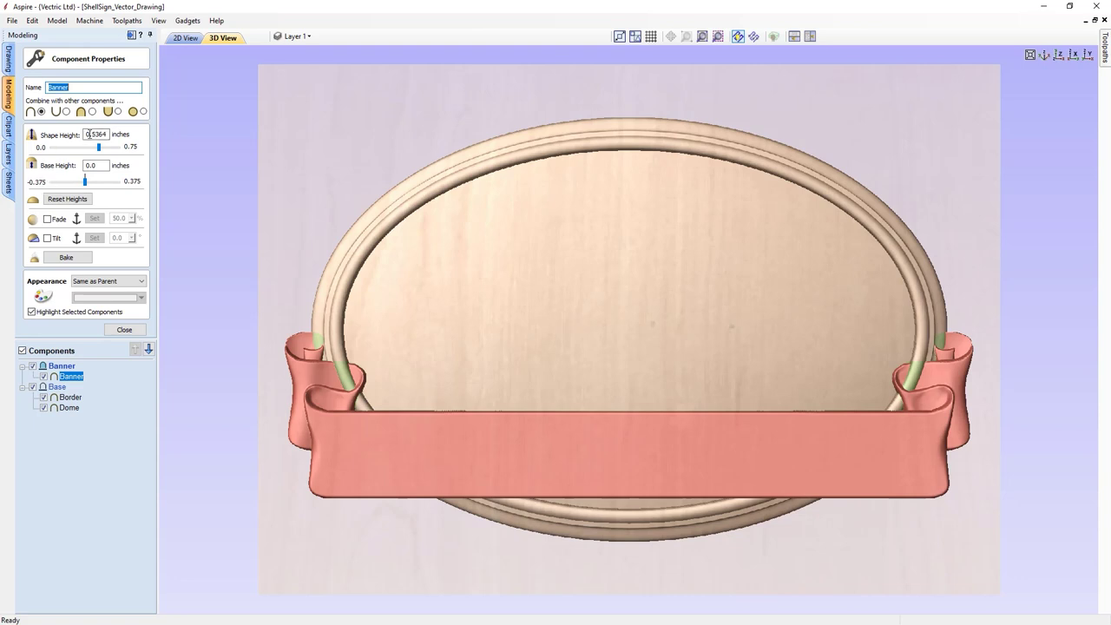
click(91, 164)
drag(92, 134, 111, 137)
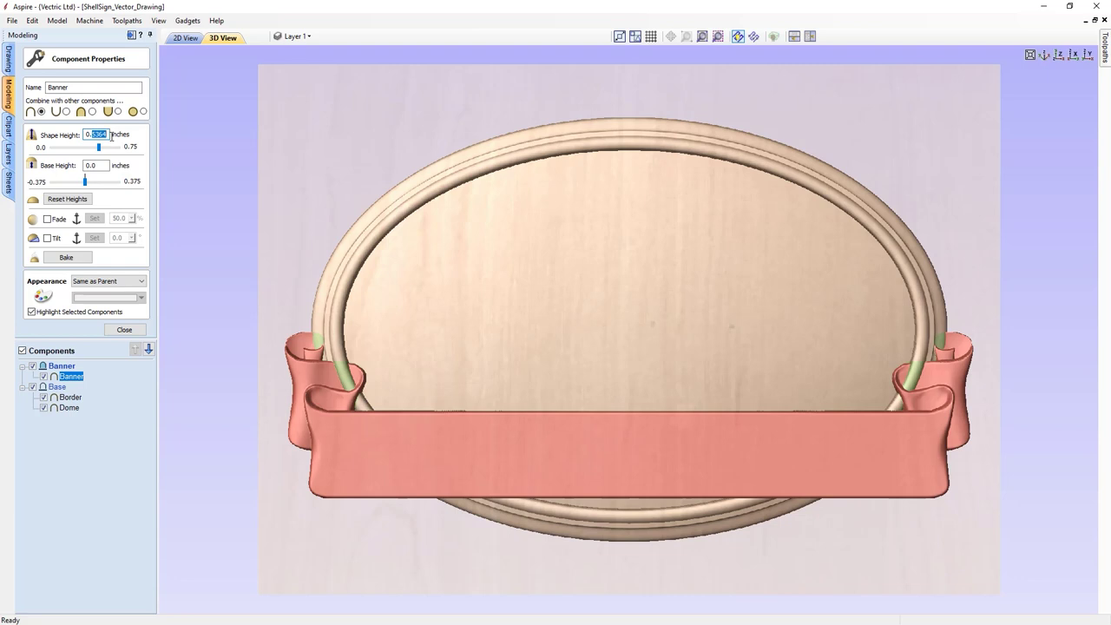
text(4)
key(Return)
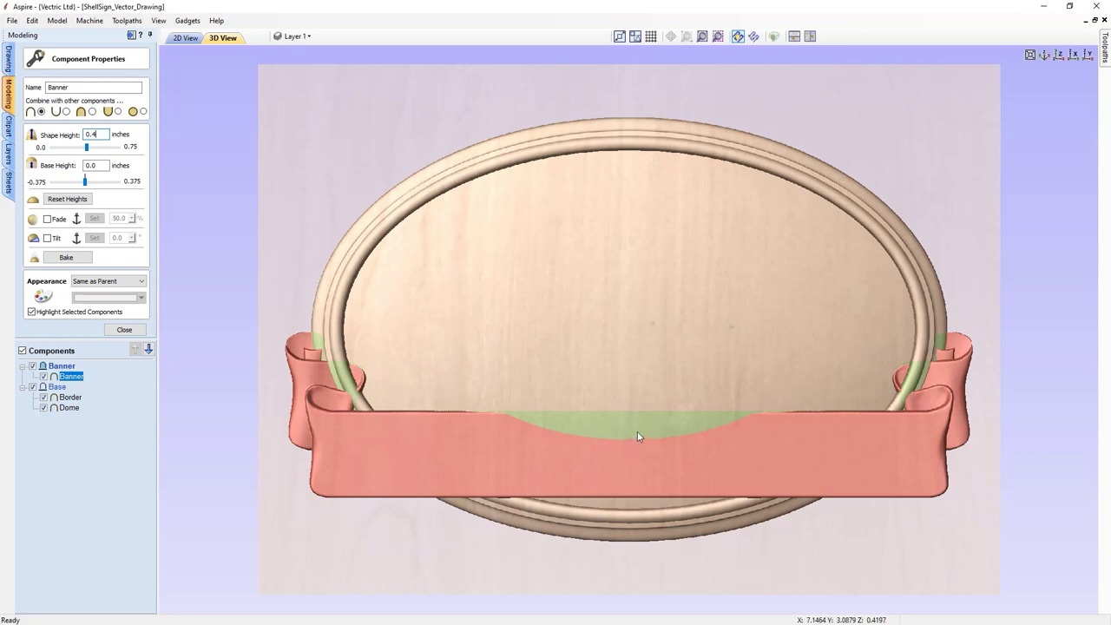
Set the Banner component's base height to 0.15 inches, inspect the raised banner from an angle, and close its properties.
click(101, 165)
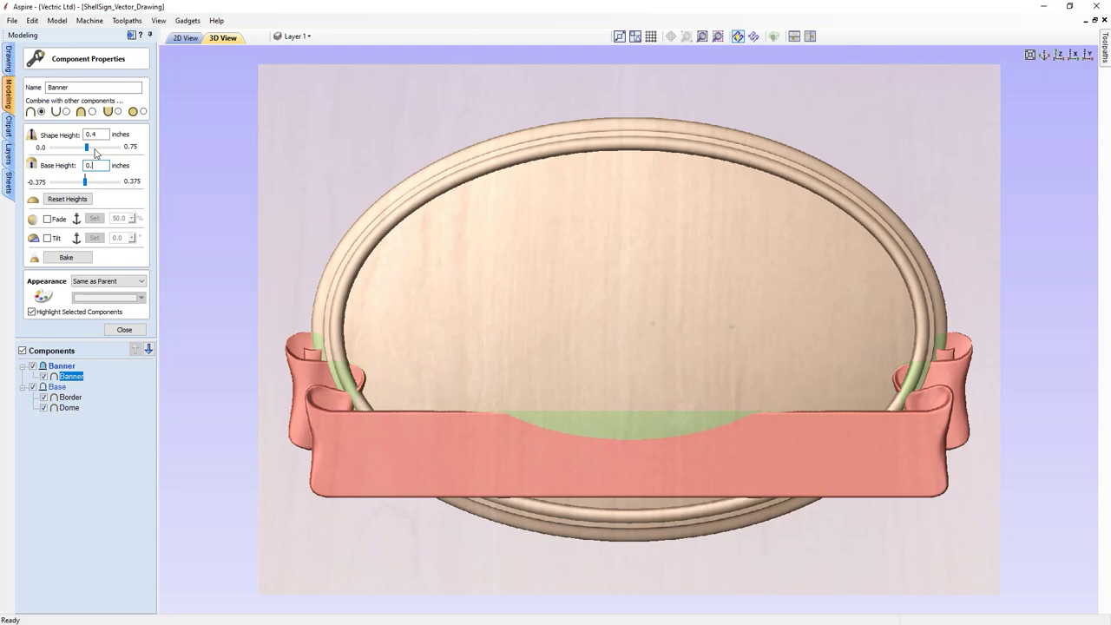
key(Return)
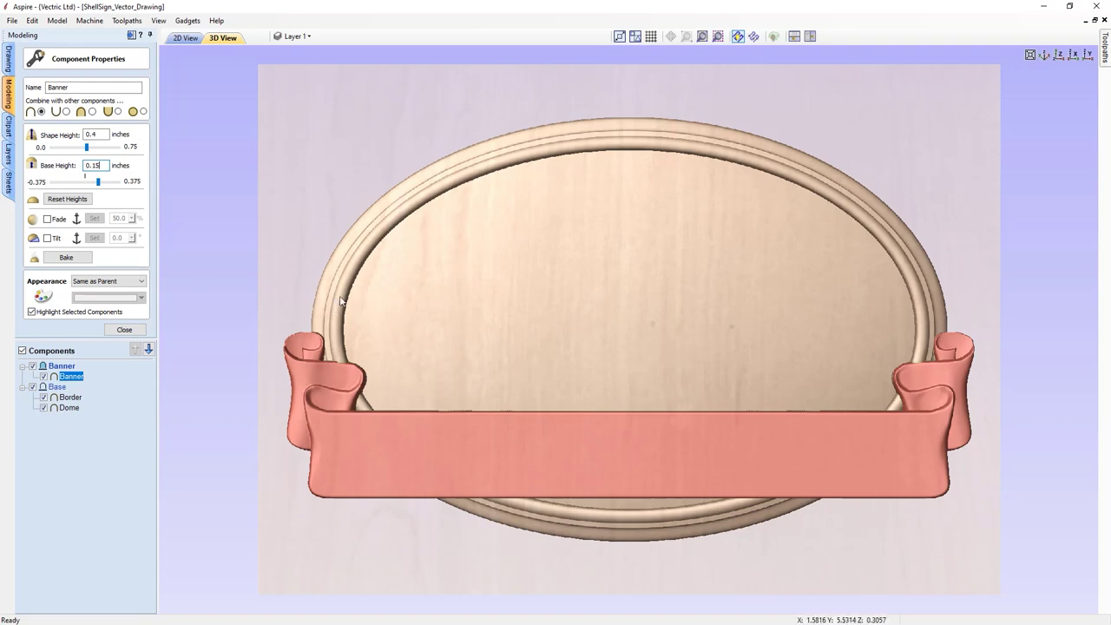
drag(613, 518, 552, 292)
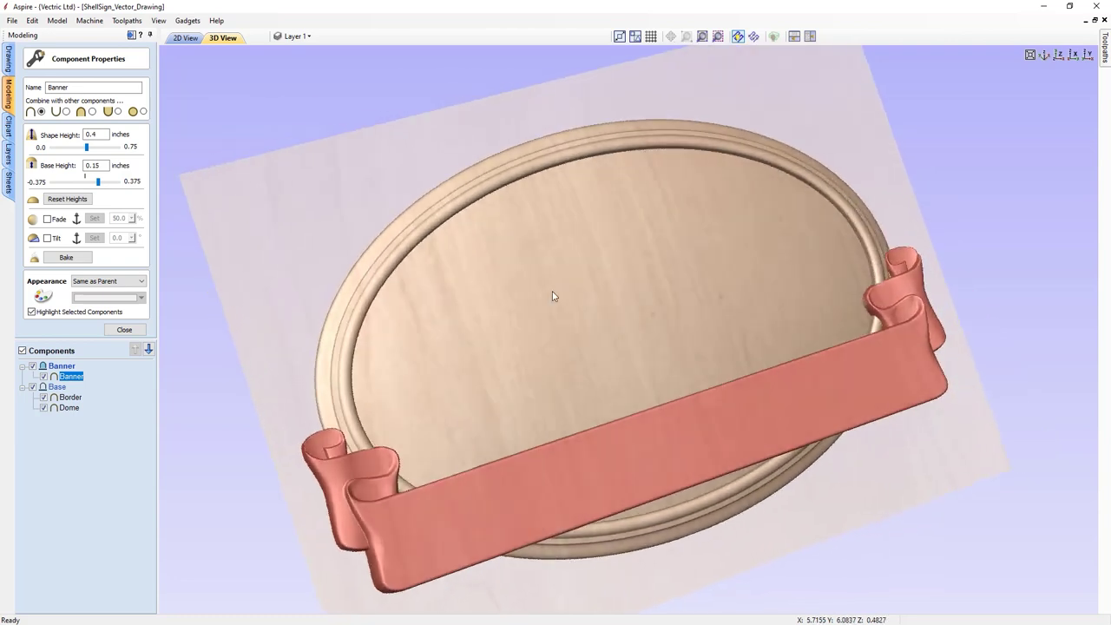
click(1058, 56)
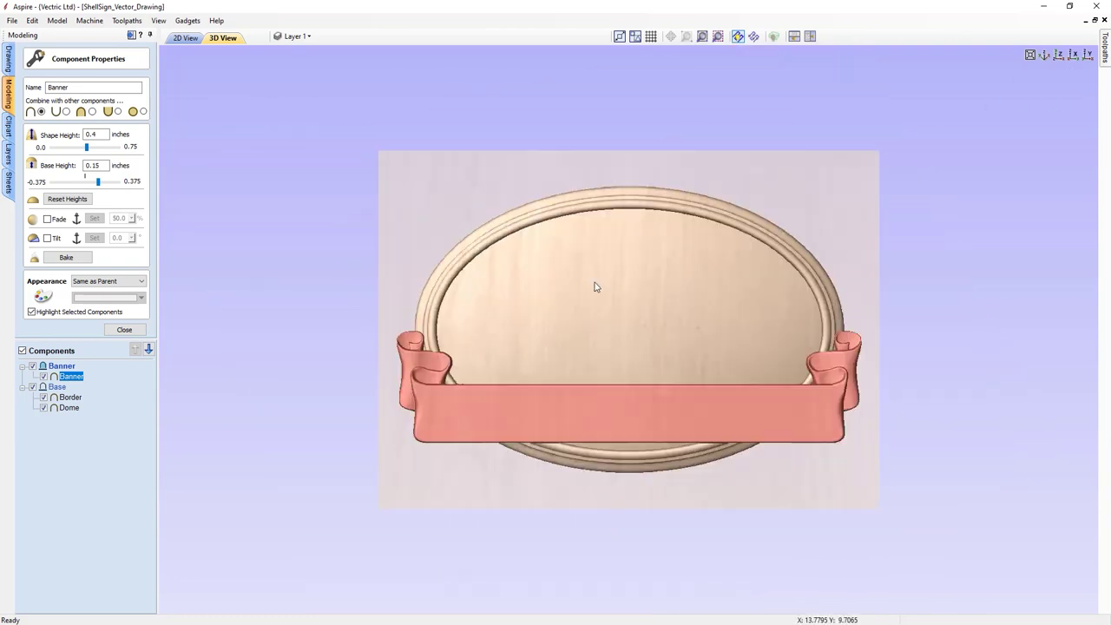
click(124, 330)
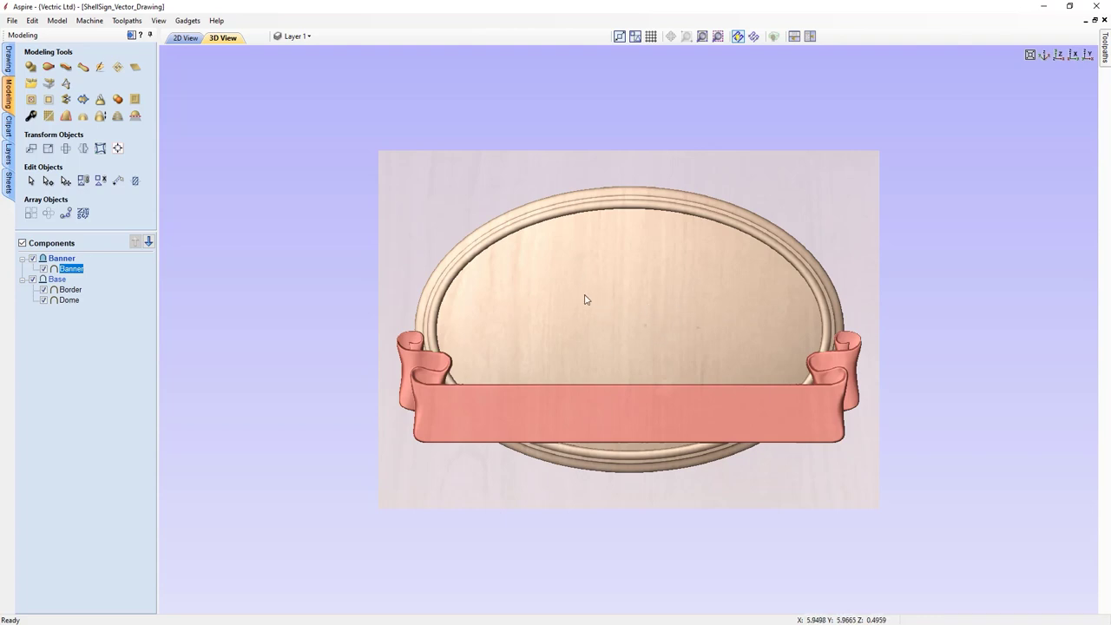
Insert a new component level above the Banner level and rename it Details.
right_click(61, 262)
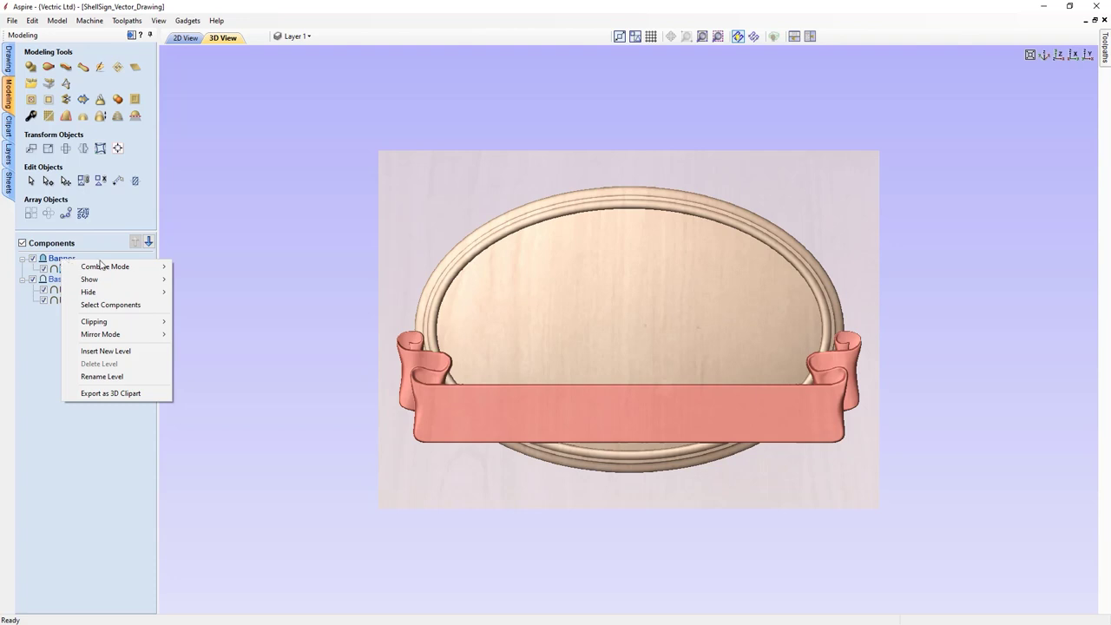
click(105, 350)
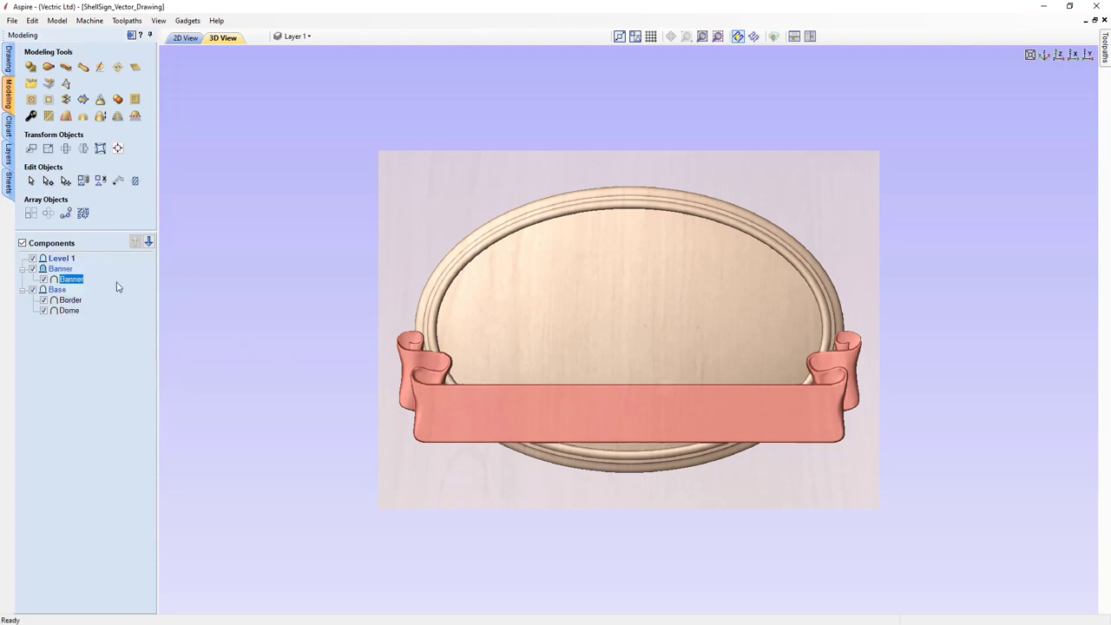
right_click(78, 261)
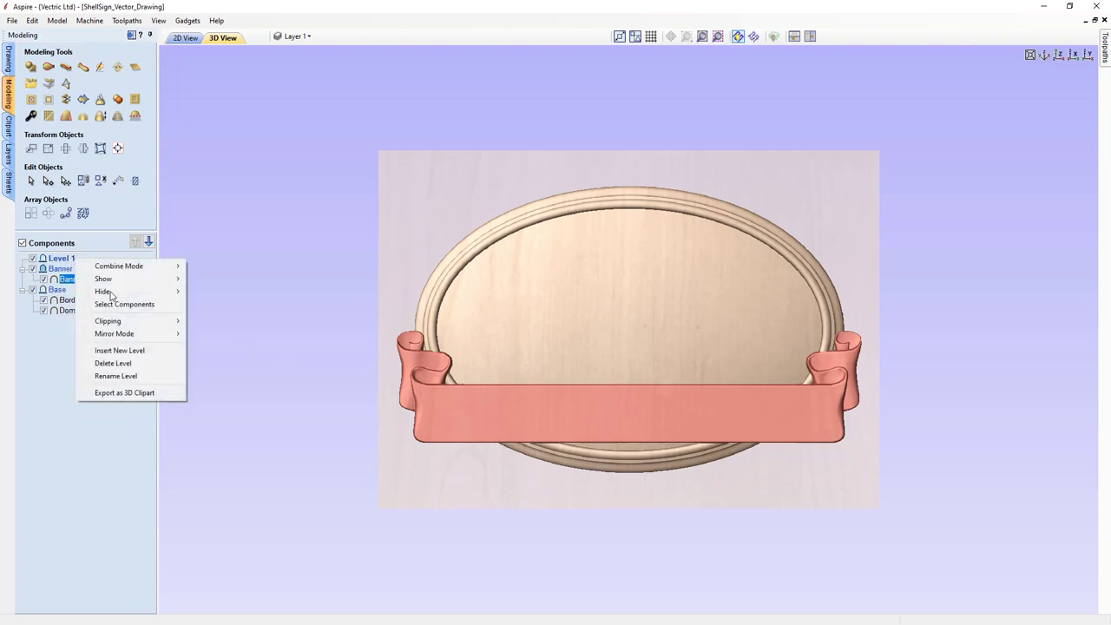
click(122, 376)
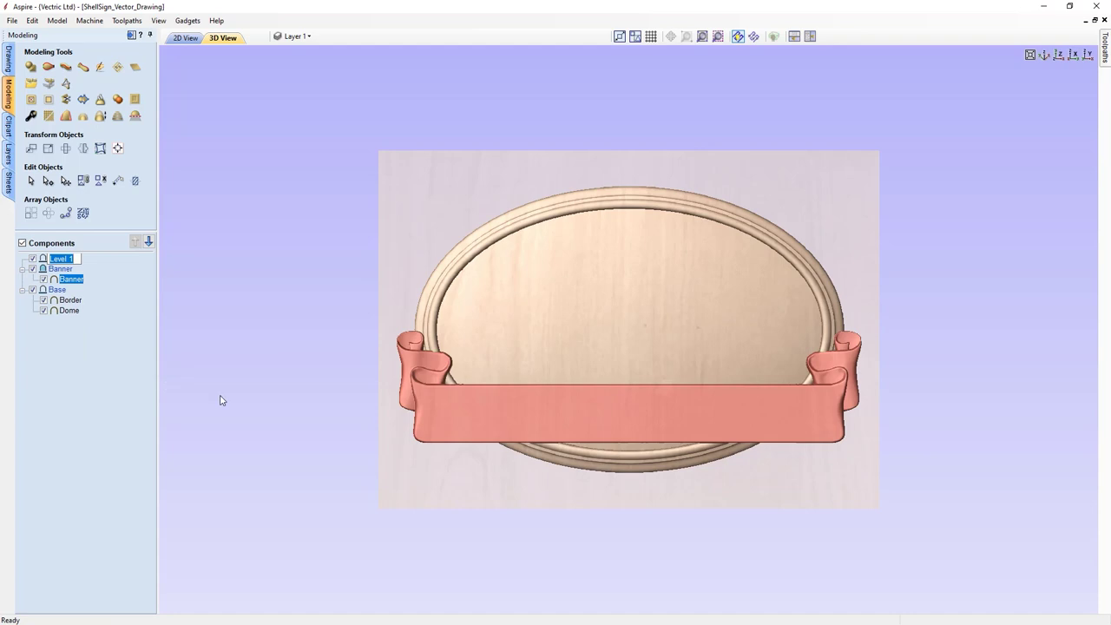
text(Details)
click(113, 370)
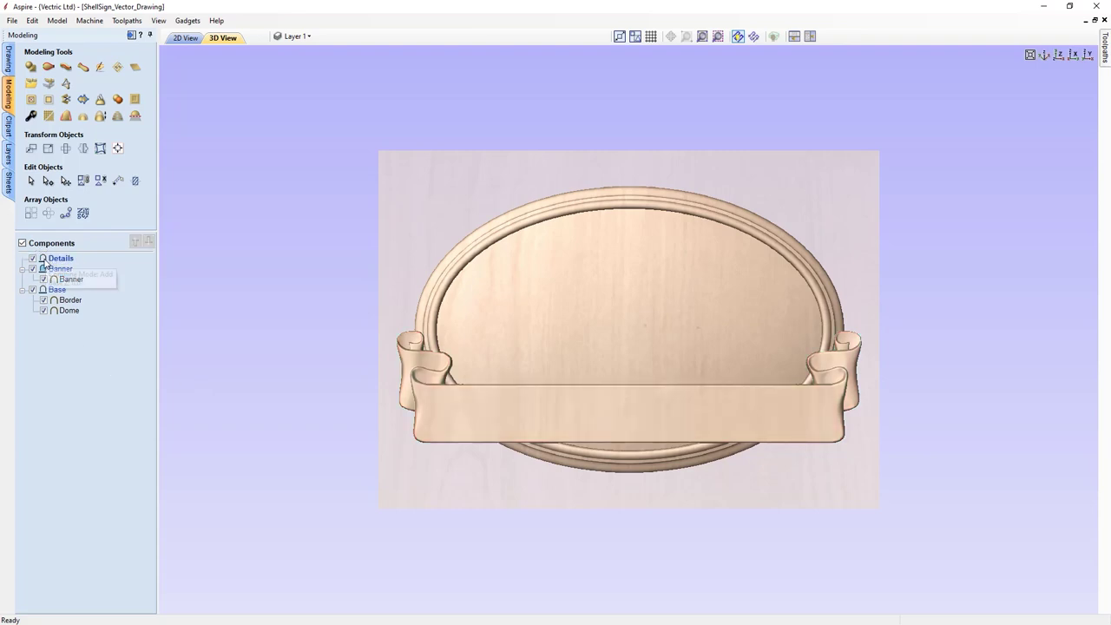
mouse_move(48, 267)
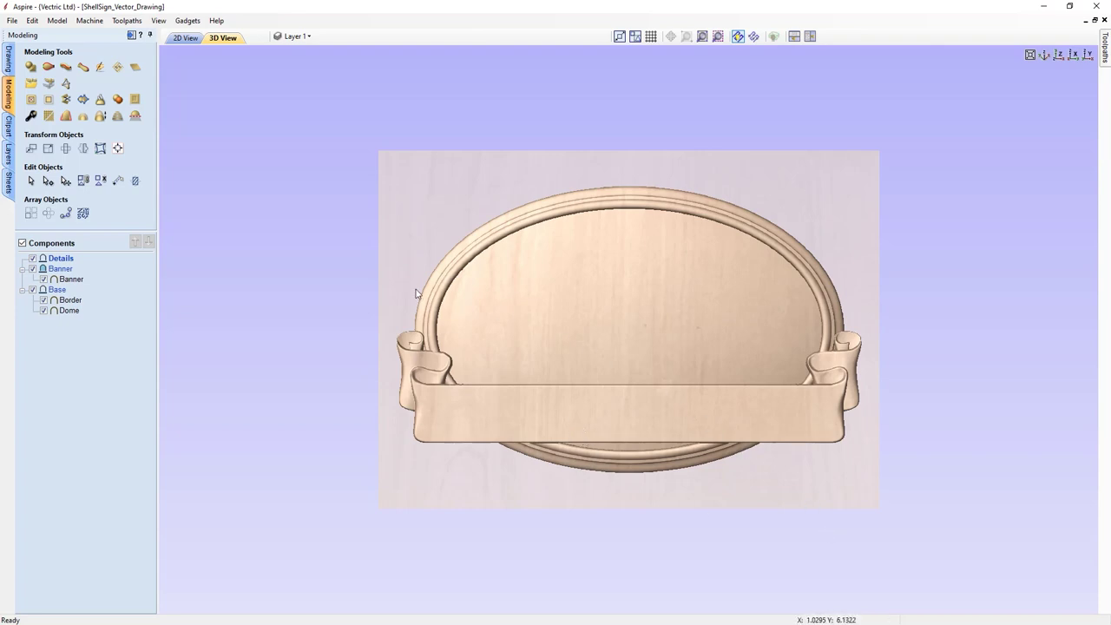
Import the Scallop_Shell-50186-A clipart from the Decorative library folder into the Details level.
click(9, 129)
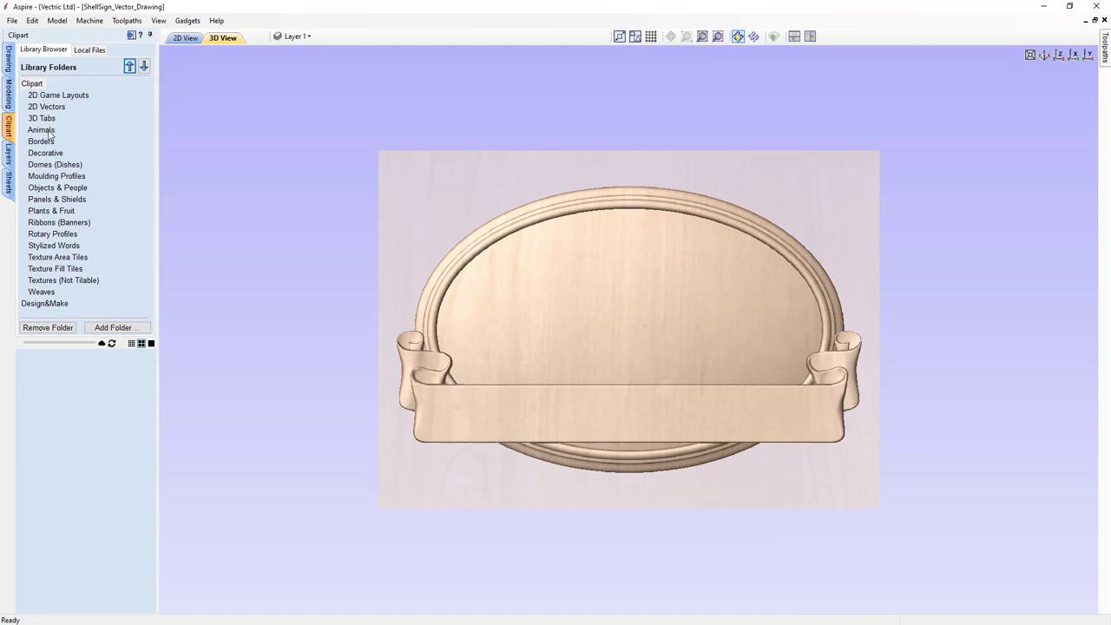
click(46, 155)
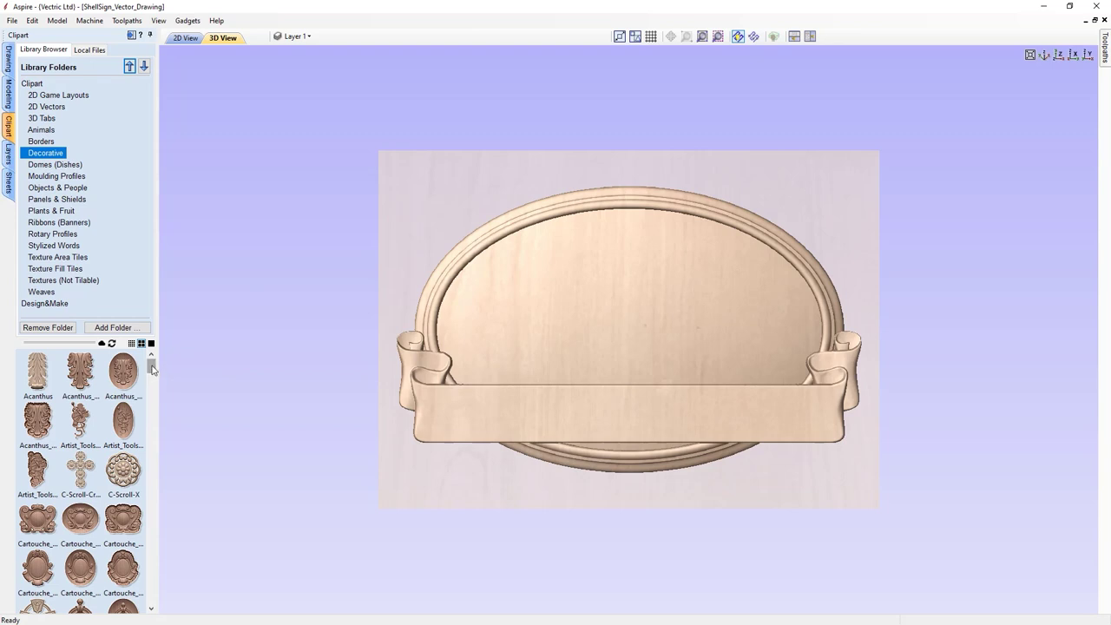
drag(152, 369, 146, 580)
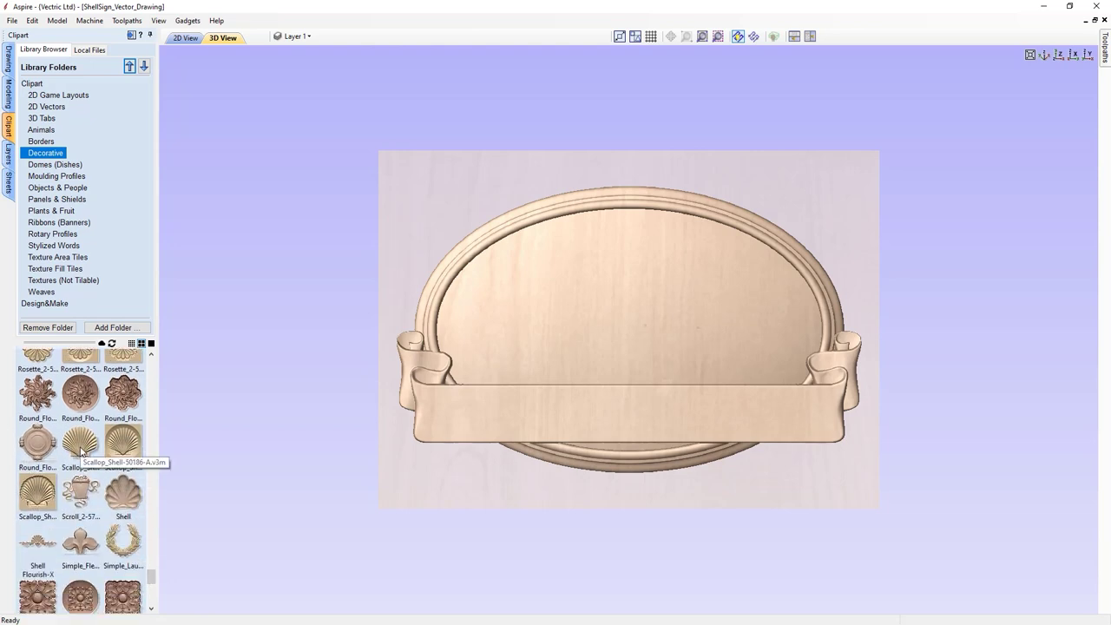
double_click(81, 446)
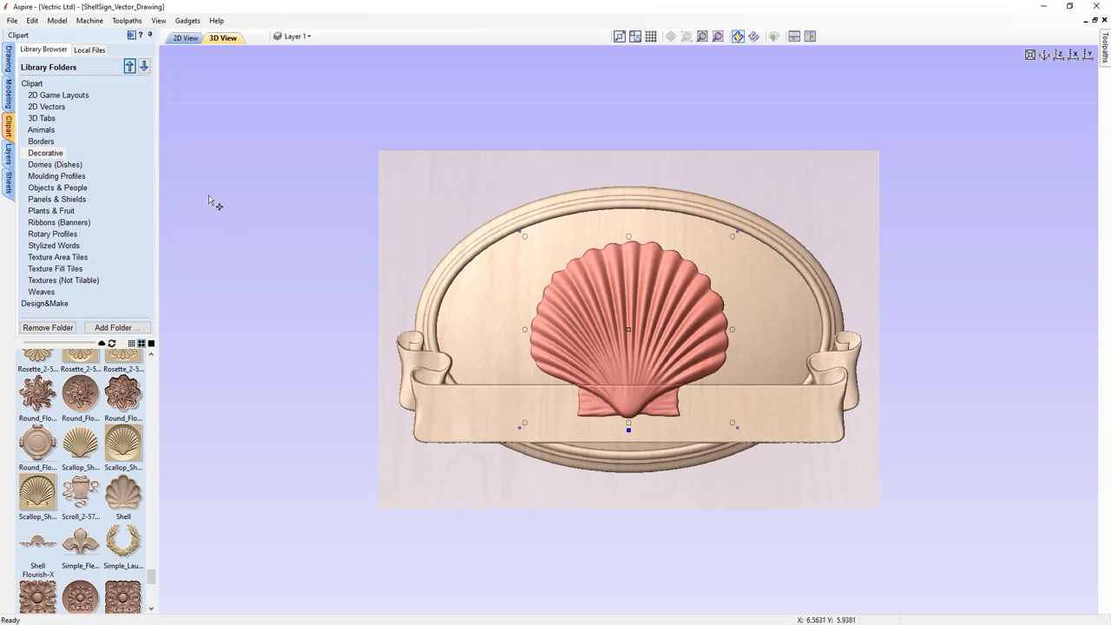
Resize the scallop shell to 4.8 inches wide from its center, with linked XY and automatic Z scaling.
click(9, 94)
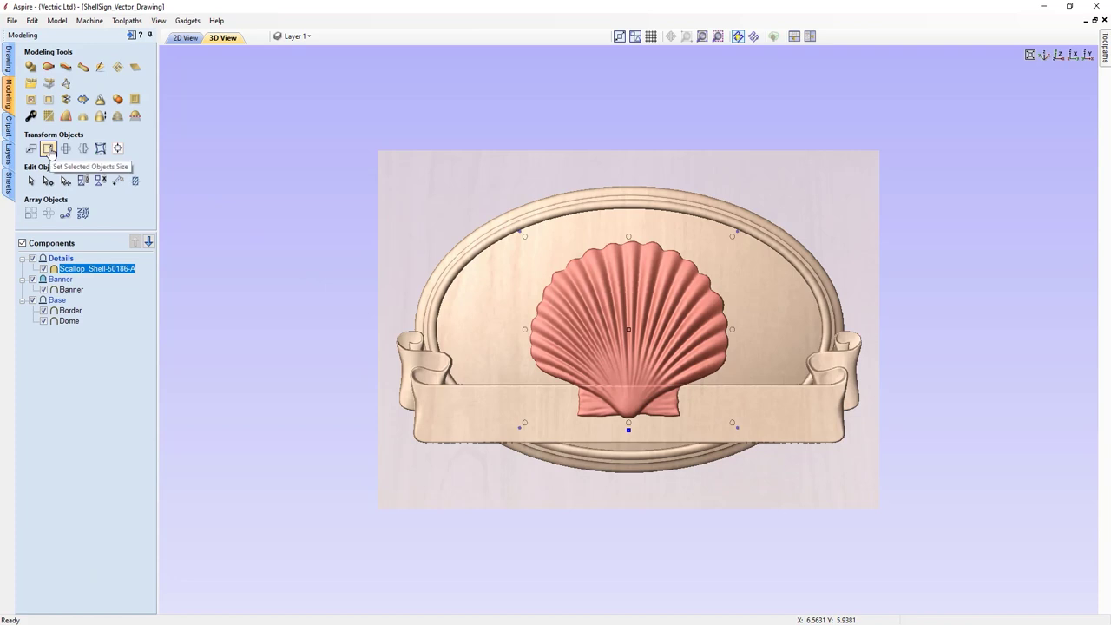
click(48, 149)
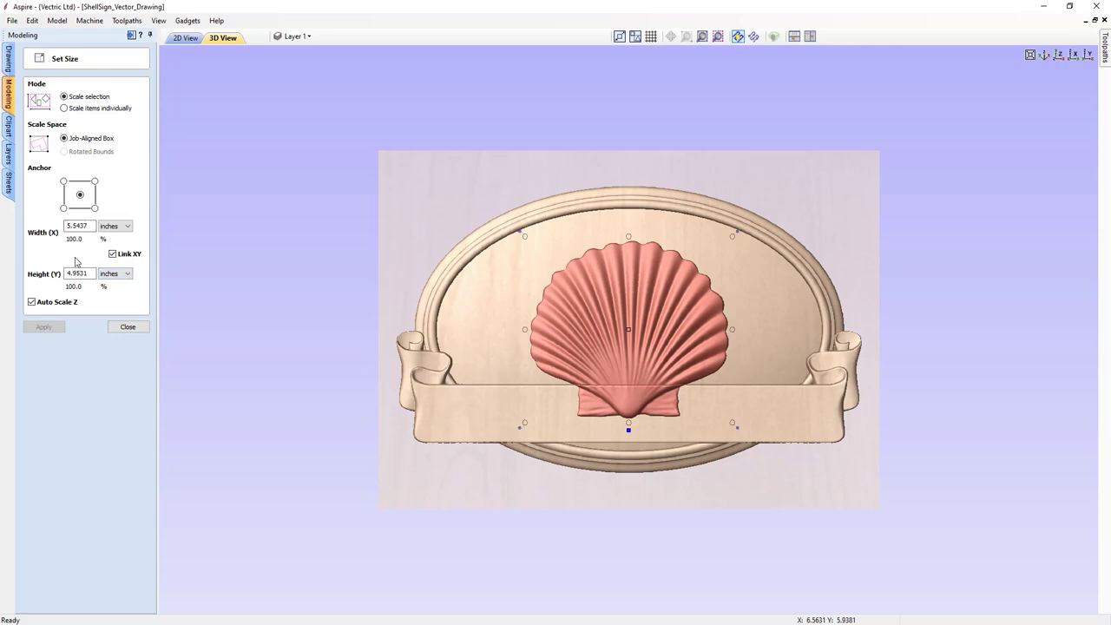
drag(91, 228, 46, 234)
text(4.8)
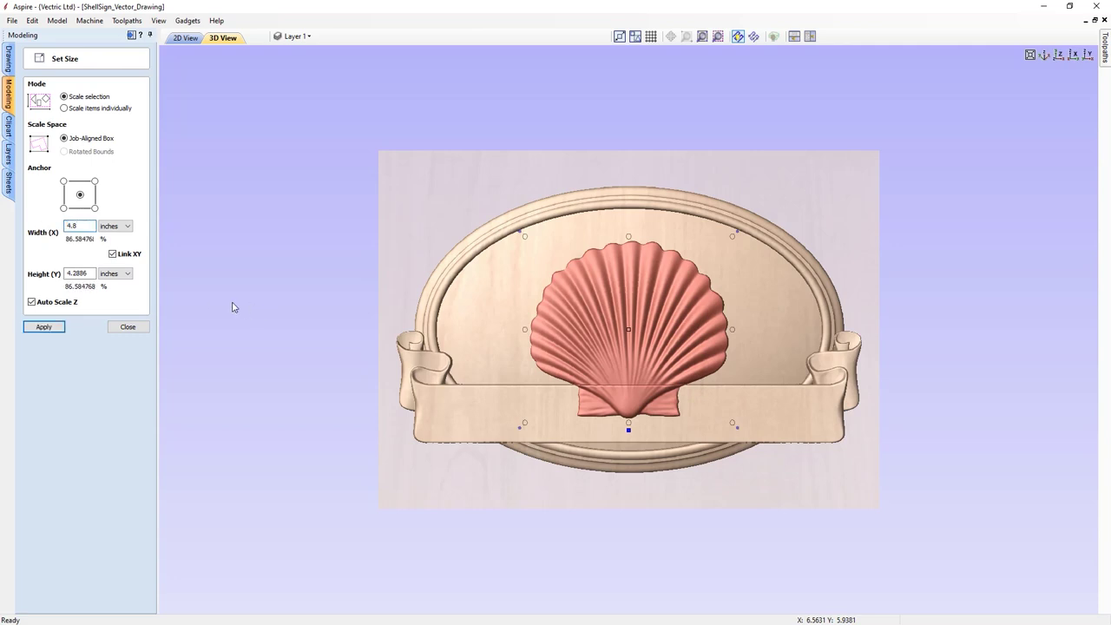
click(52, 334)
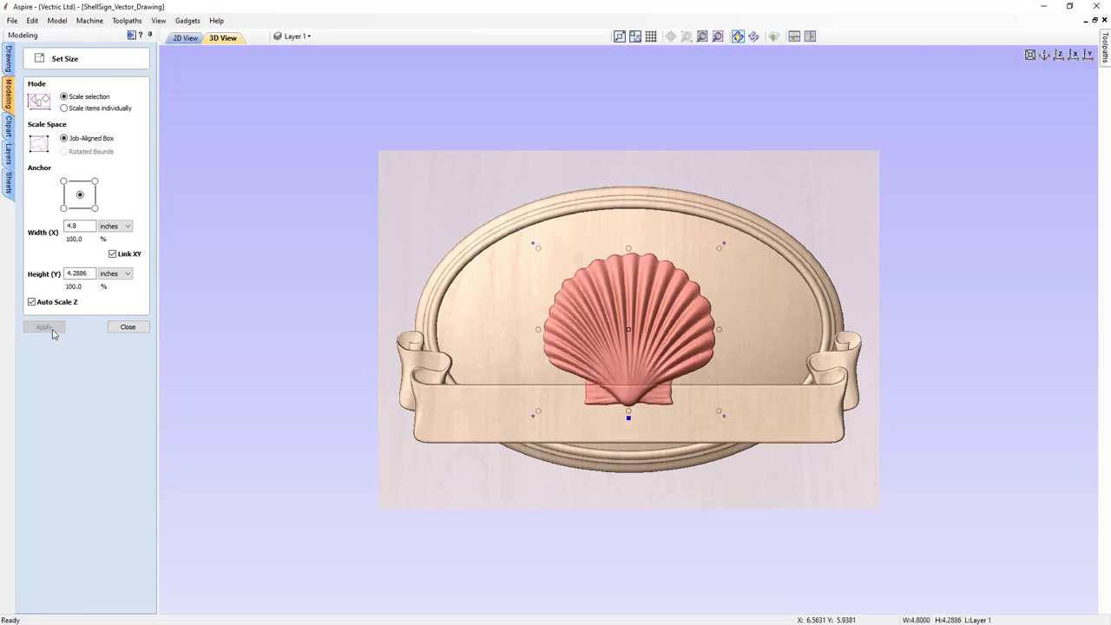
click(128, 327)
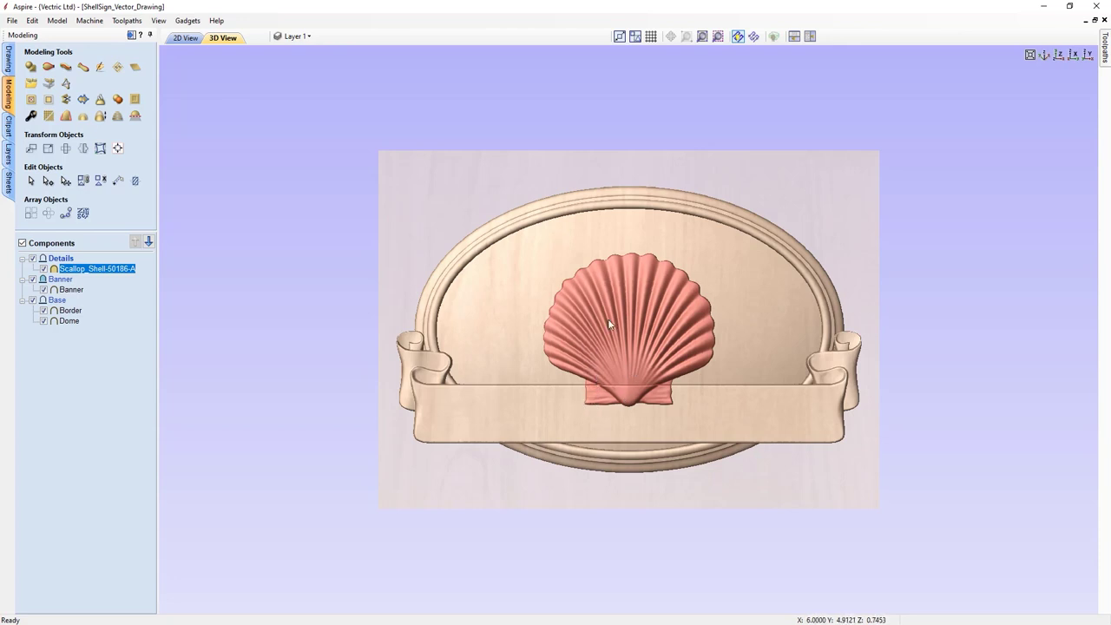
Move the scallop shell upward with a relative Y offset and X at 0.0 so it sits above the banner.
click(28, 152)
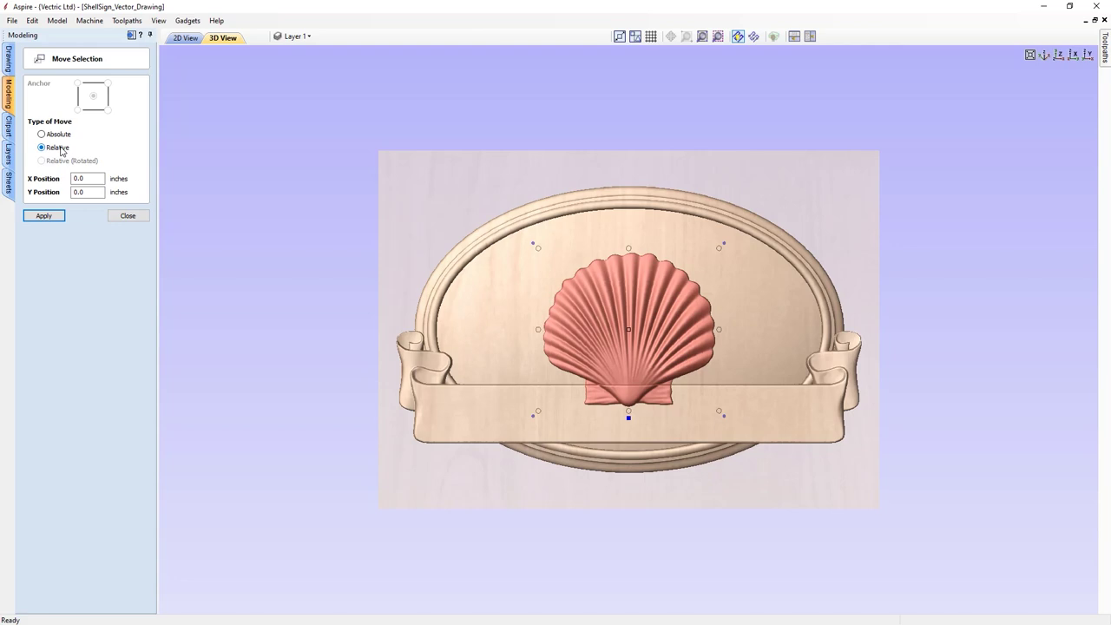
click(94, 192)
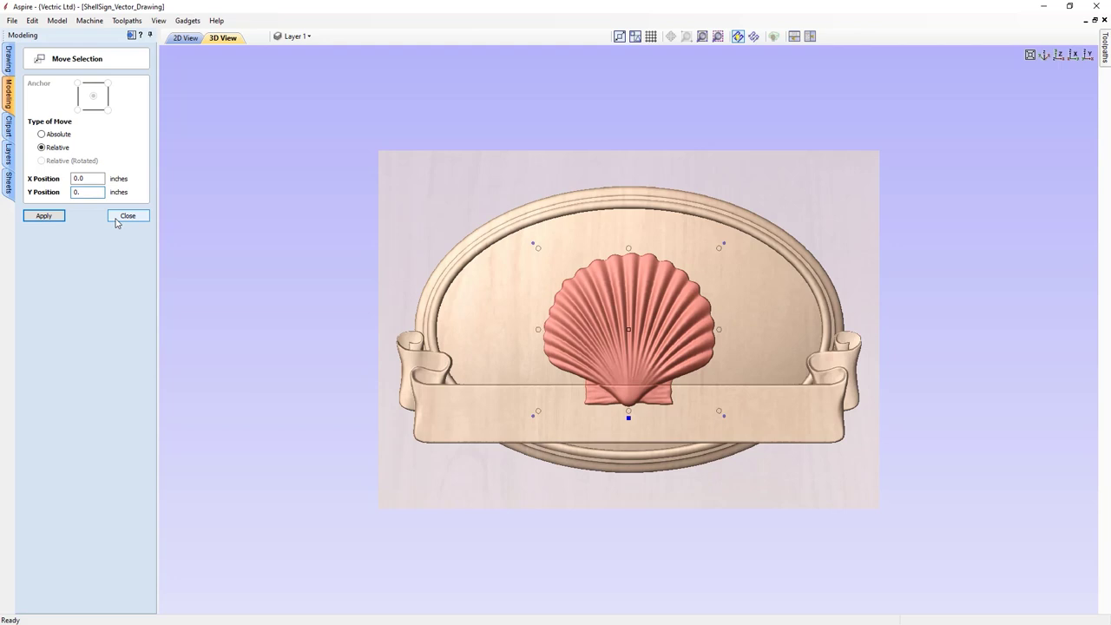
click(39, 217)
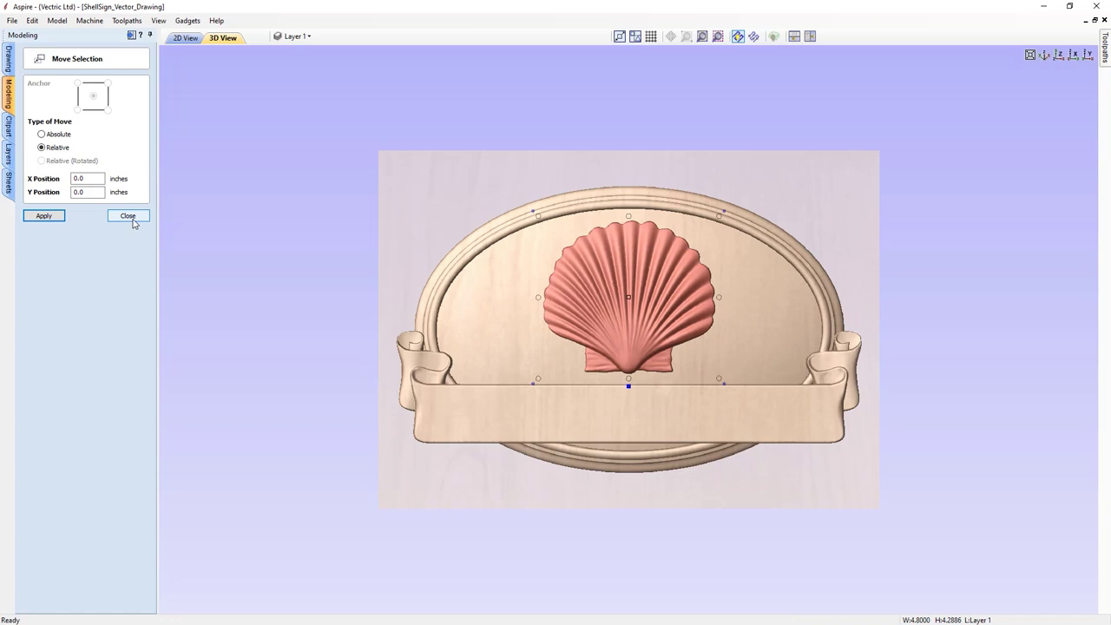
click(129, 216)
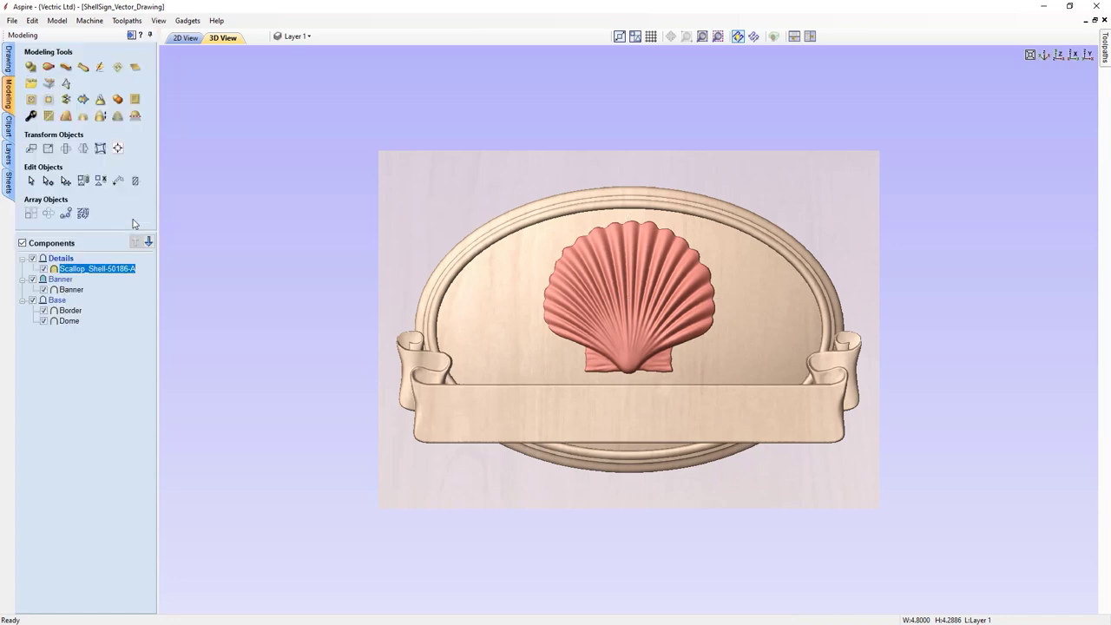
Rename the Scallop_Shell-50186-A component as Shell.
right_click(79, 273)
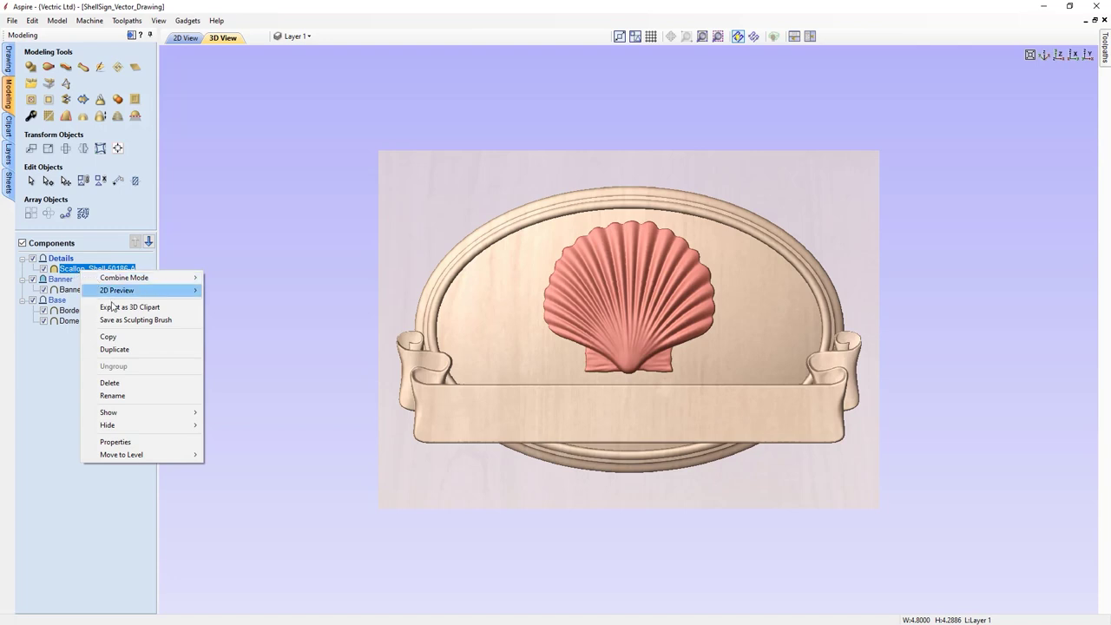
click(129, 397)
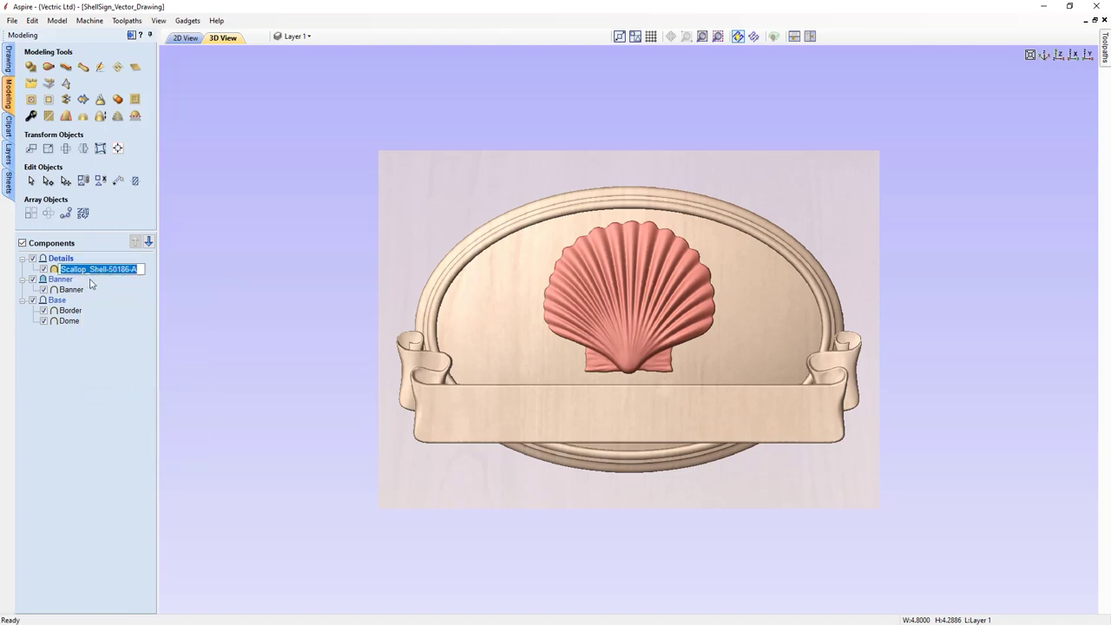
text(Shell)
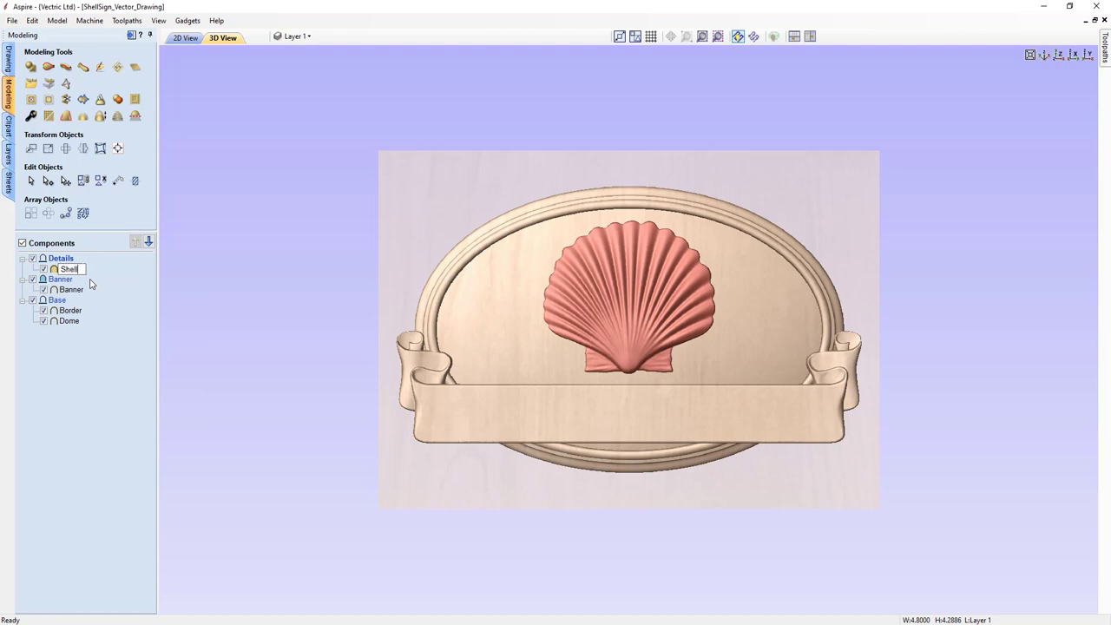
key(Return)
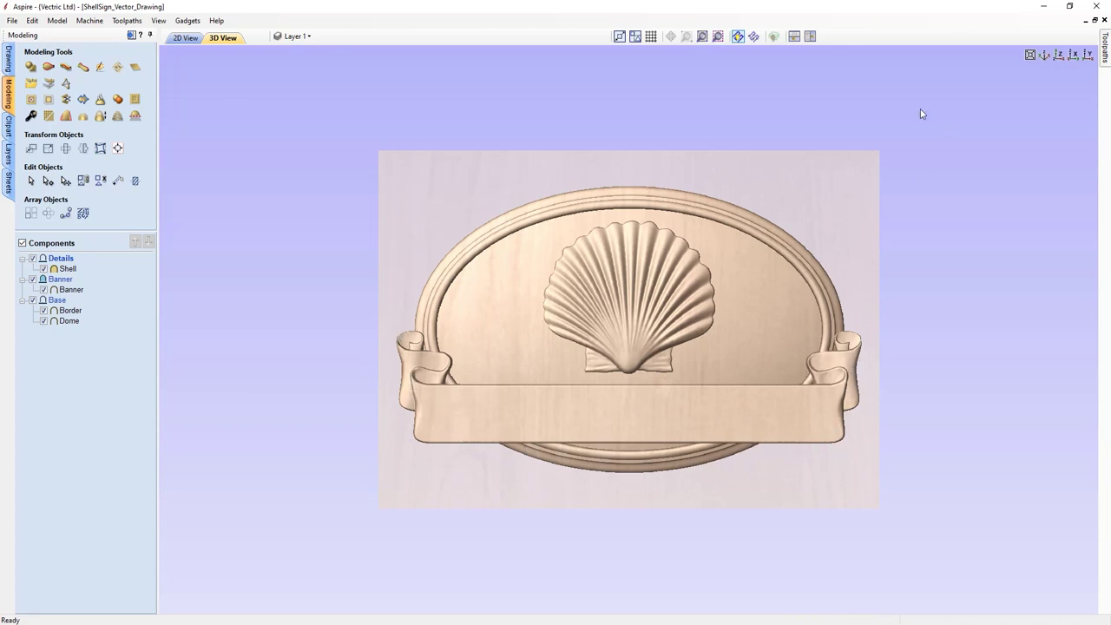
Show the 2D and 3D views side by side and move the two ovals and small profile vector to a new hidden layer, Layer 2.
click(811, 37)
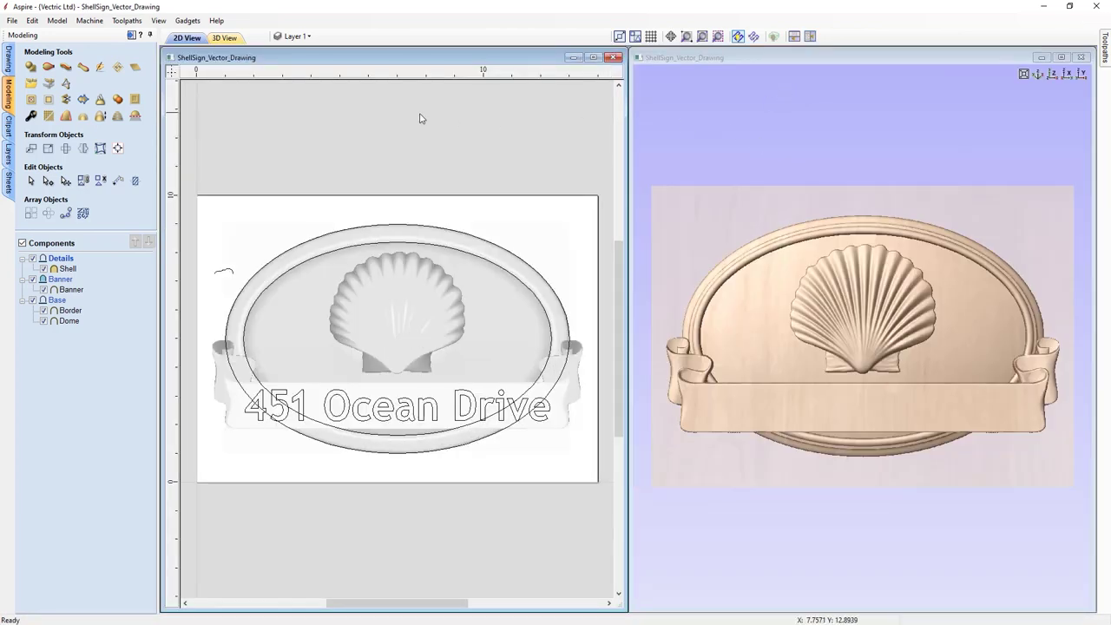
click(256, 275)
shift+click(276, 286)
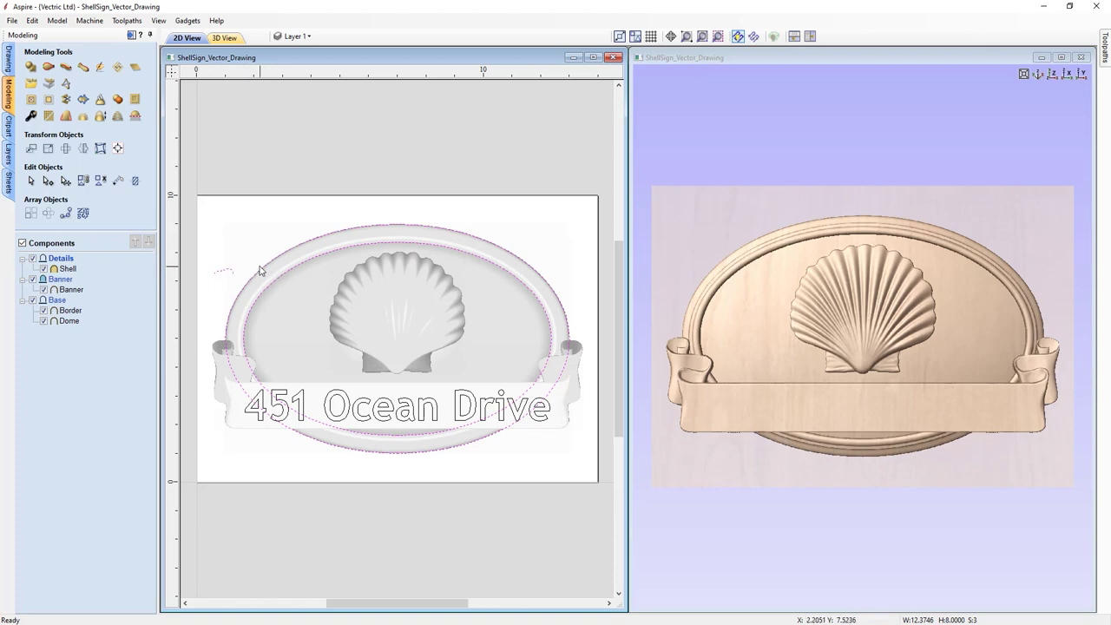
right_click(264, 272)
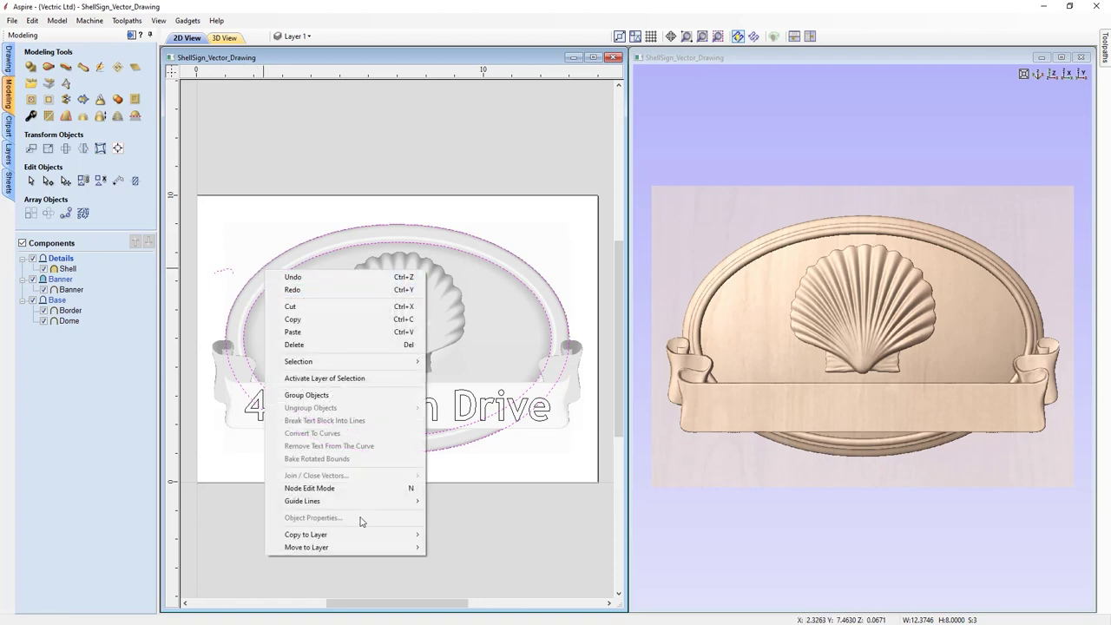
mouse_move(424, 551)
click(461, 565)
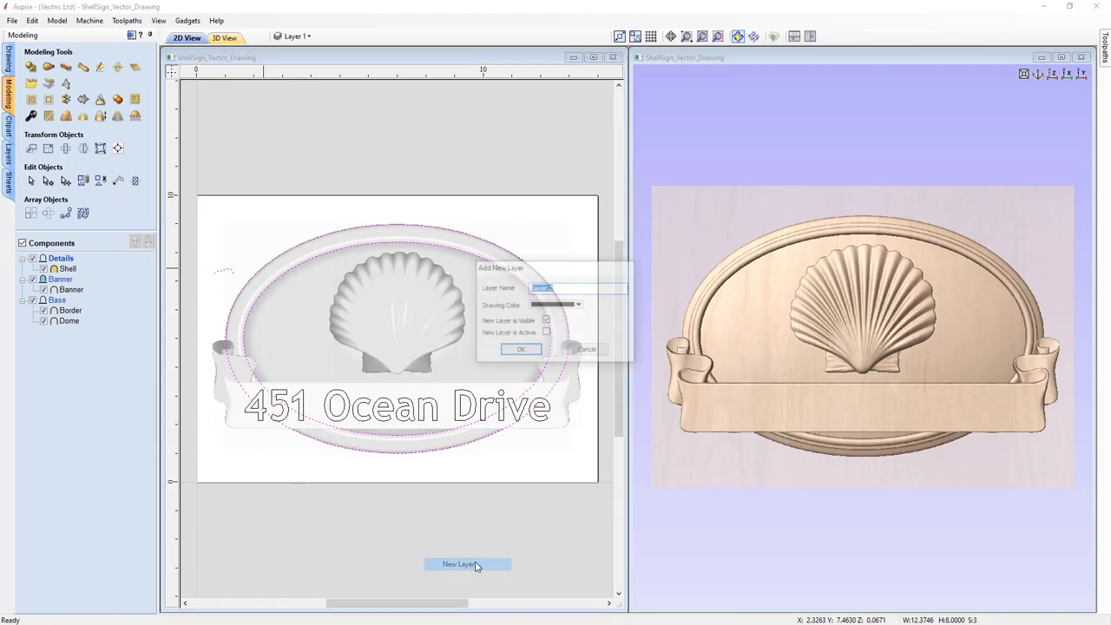
click(546, 320)
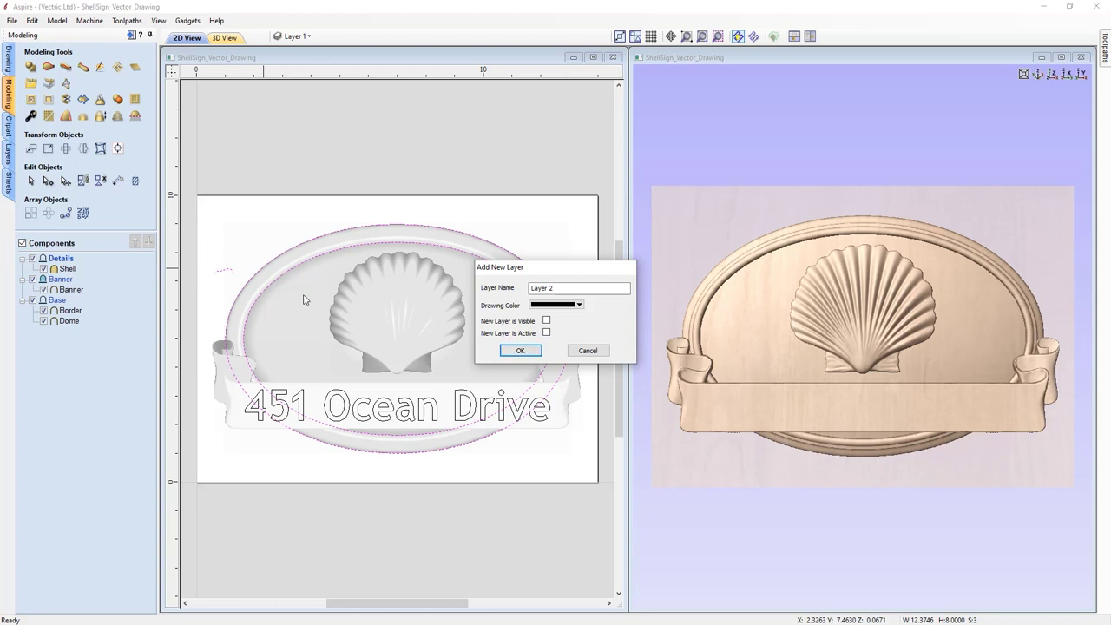
click(521, 351)
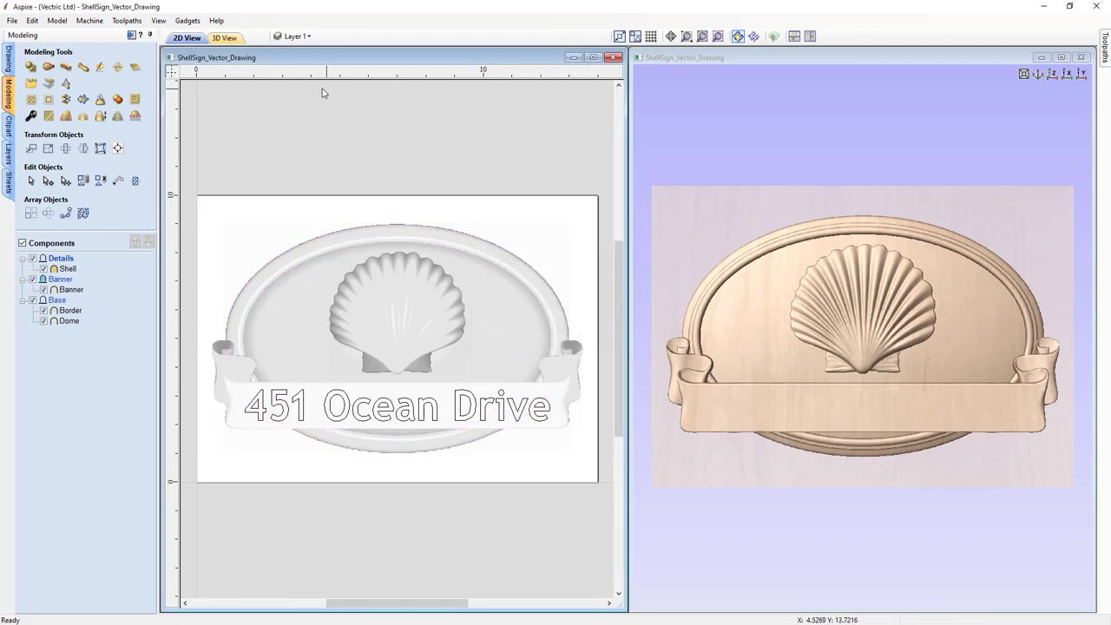
Create a vector boundary around the Shell, Banner, Border and Dome components and keep that outline selected.
click(65, 269)
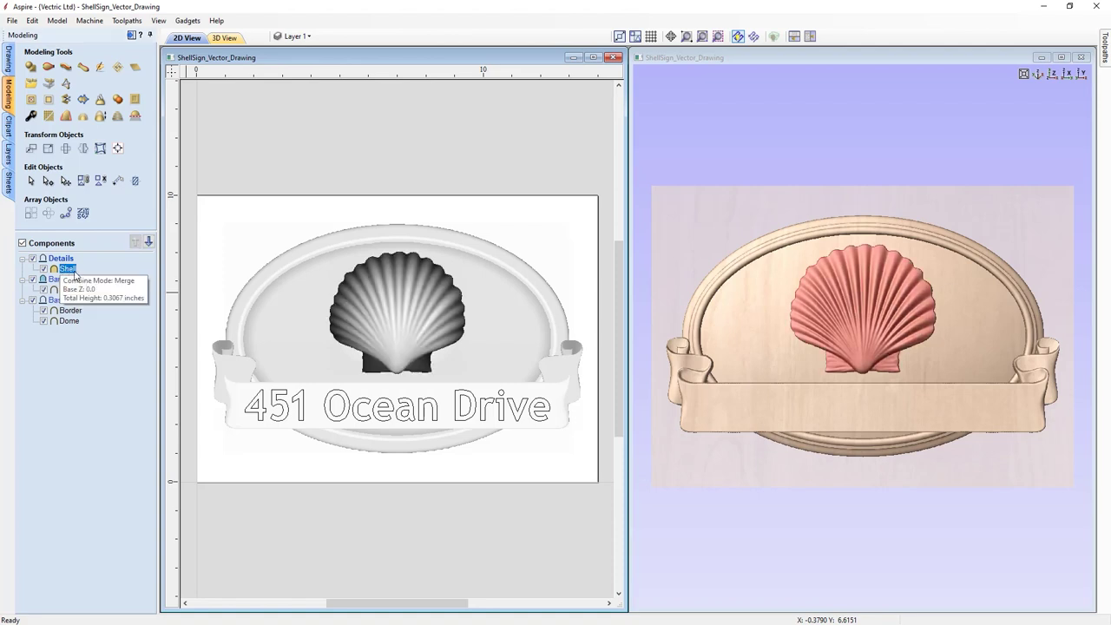
shift+click(70, 322)
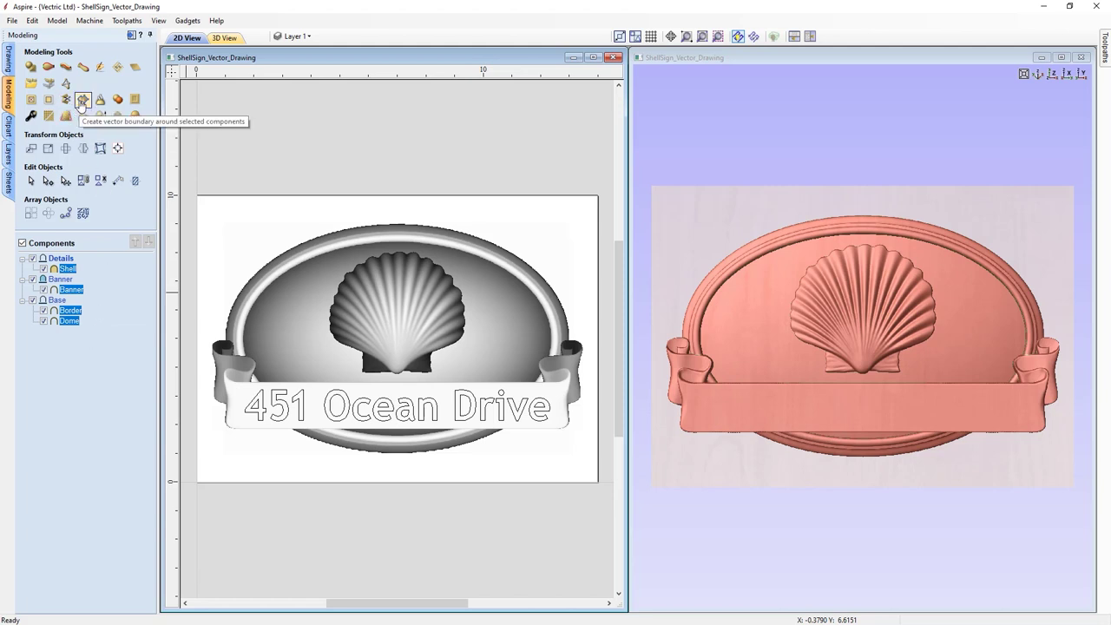
click(229, 323)
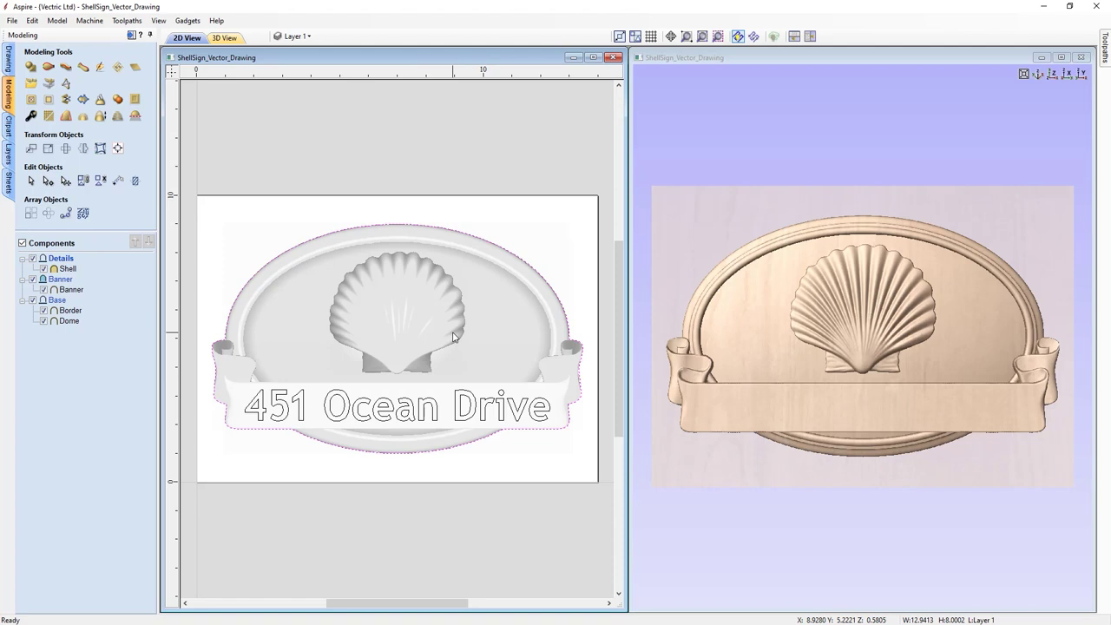
Switch to the toolpath commands and set the model height to 0.55 inches in the material setup.
key(F3)
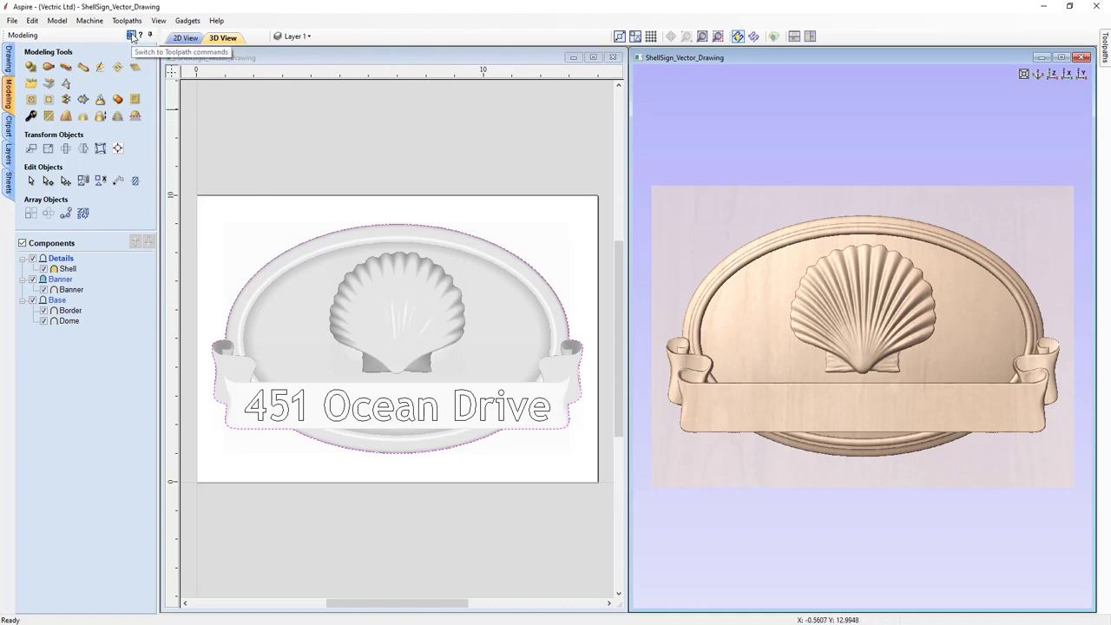
click(131, 36)
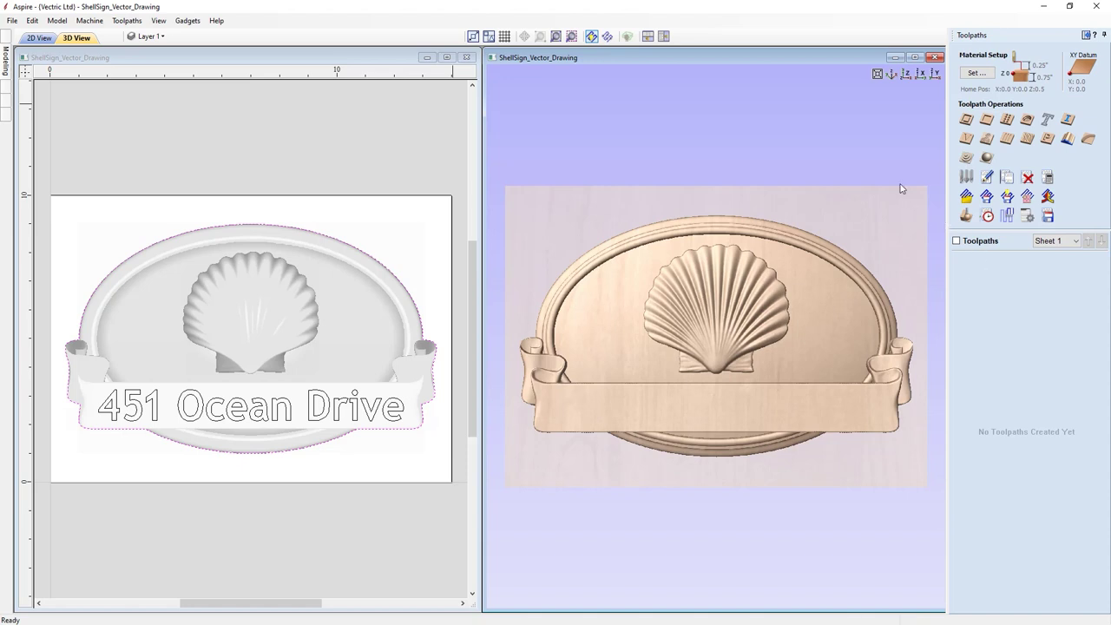
click(976, 73)
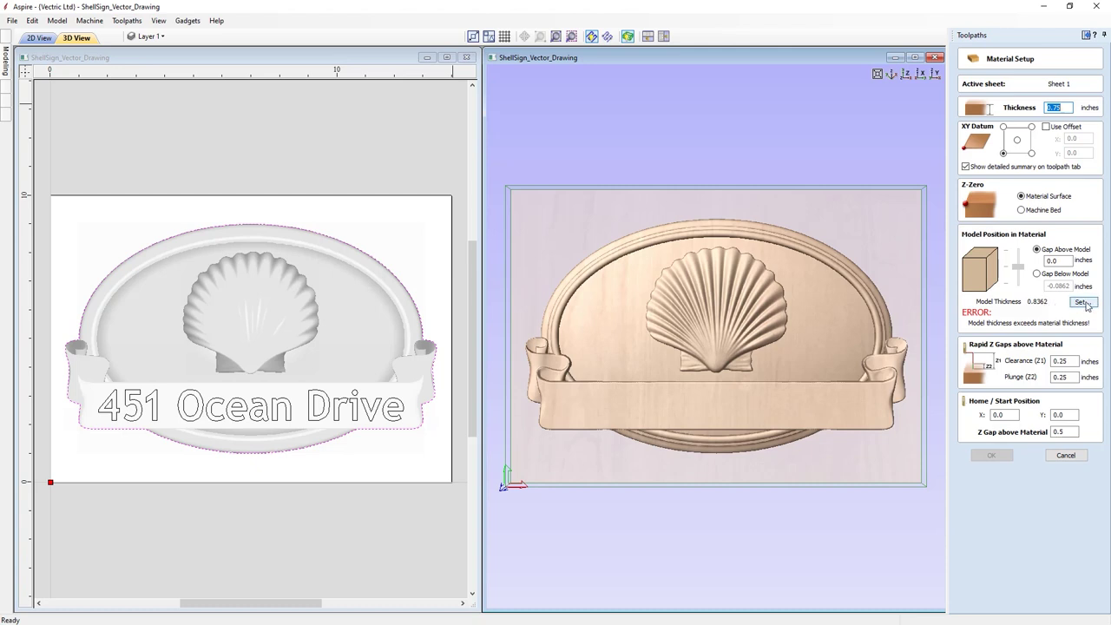
click(1082, 302)
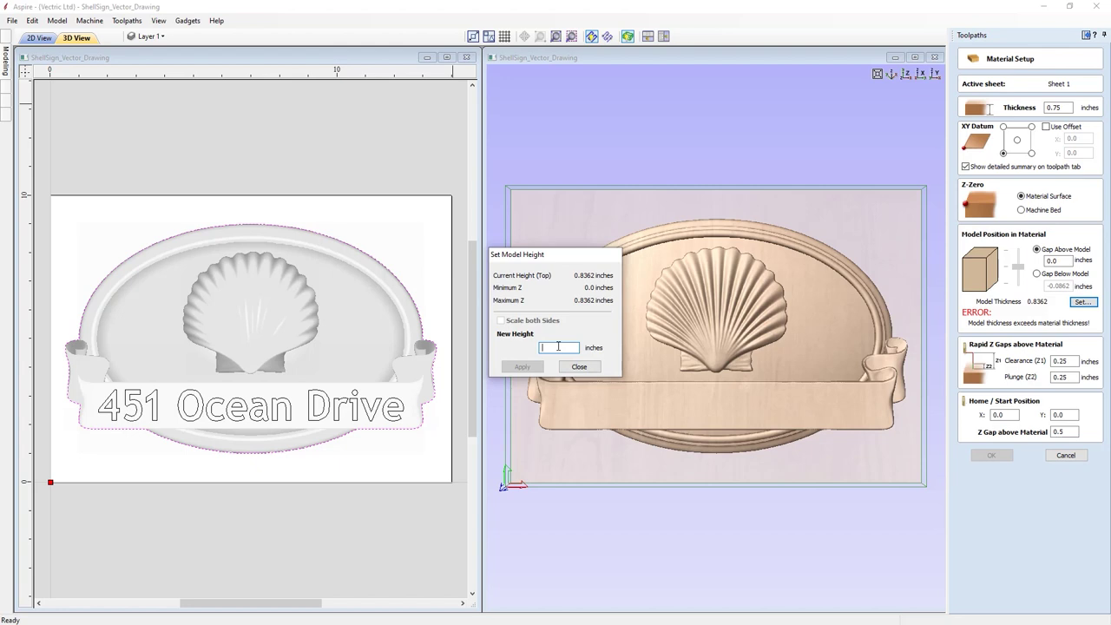
text(5)
click(528, 368)
click(579, 367)
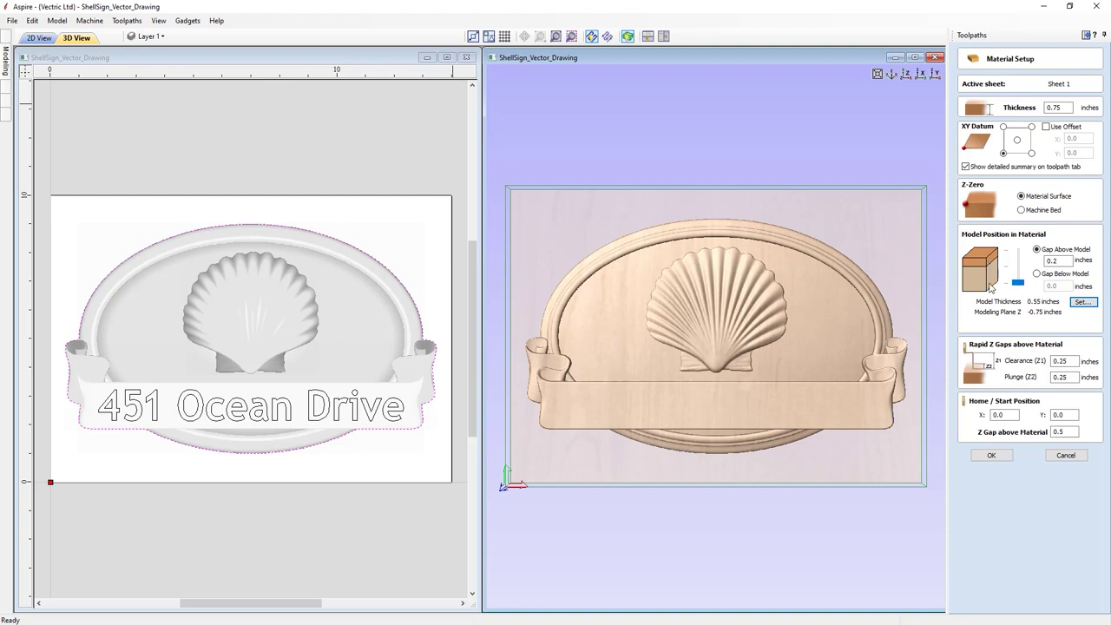
Position the model in the material with a 0.05-inch gap above it and accept the material setup.
mouse_move(1017, 283)
mouse_down()
mouse_move(1020, 270)
mouse_move(1003, 267)
mouse_up()
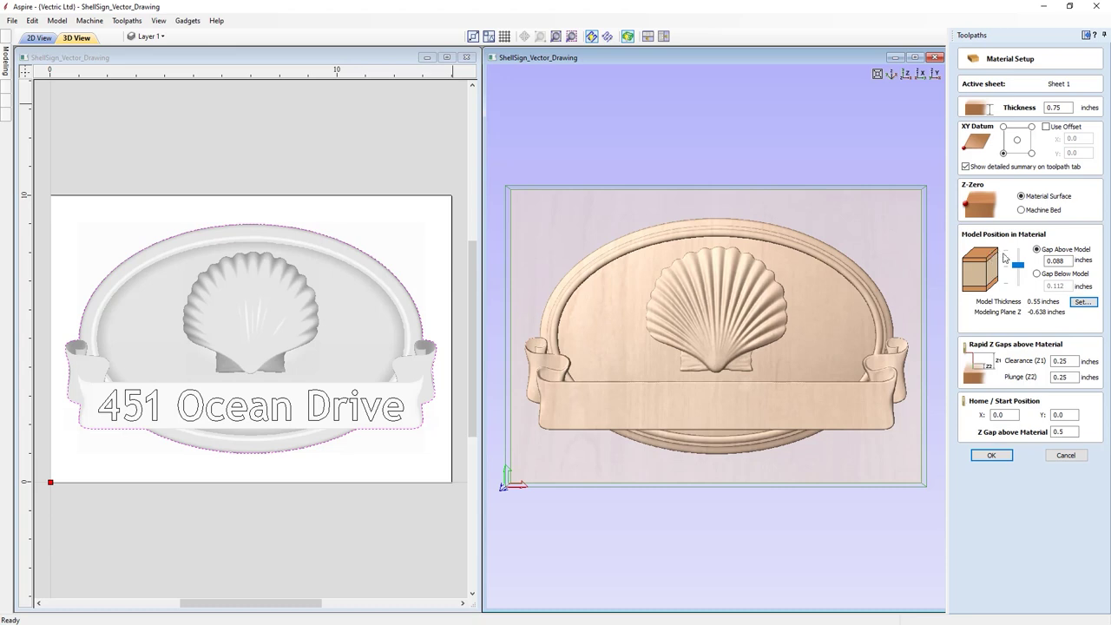
drag(1056, 261, 1079, 264)
text(5)
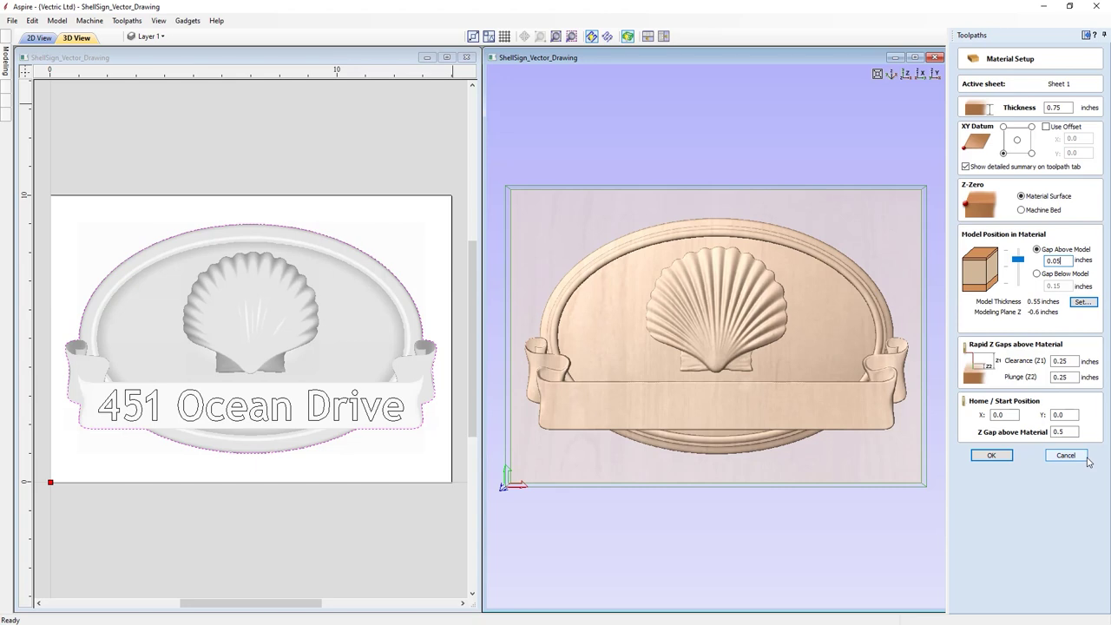
click(994, 461)
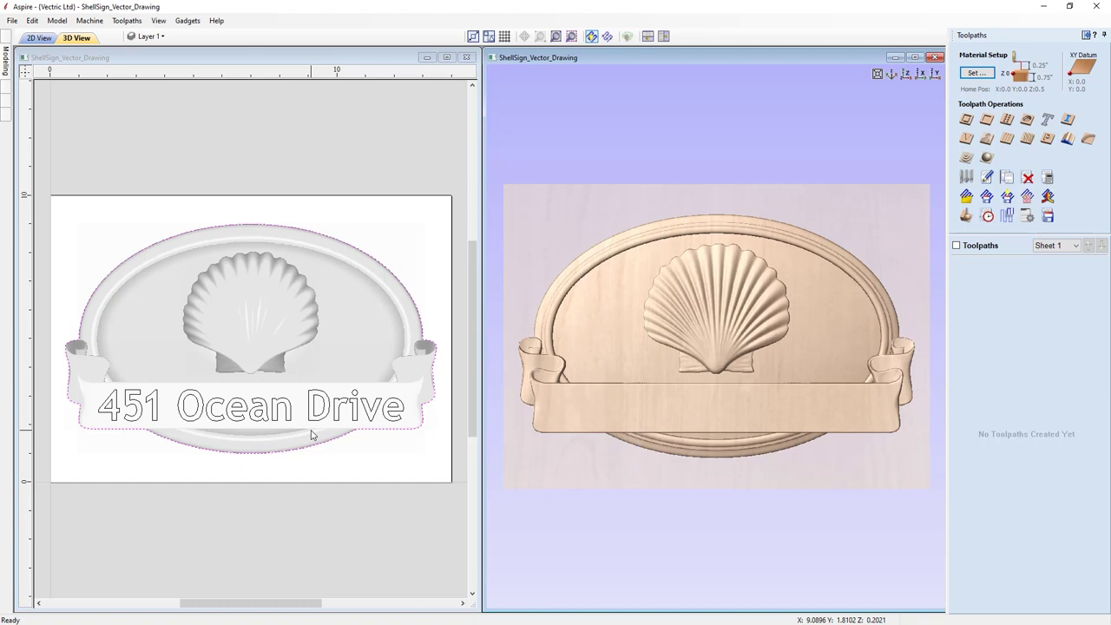
Start a 3D rough machining toolpath with the End Mill (1/4") and review its cutting parameters.
click(967, 159)
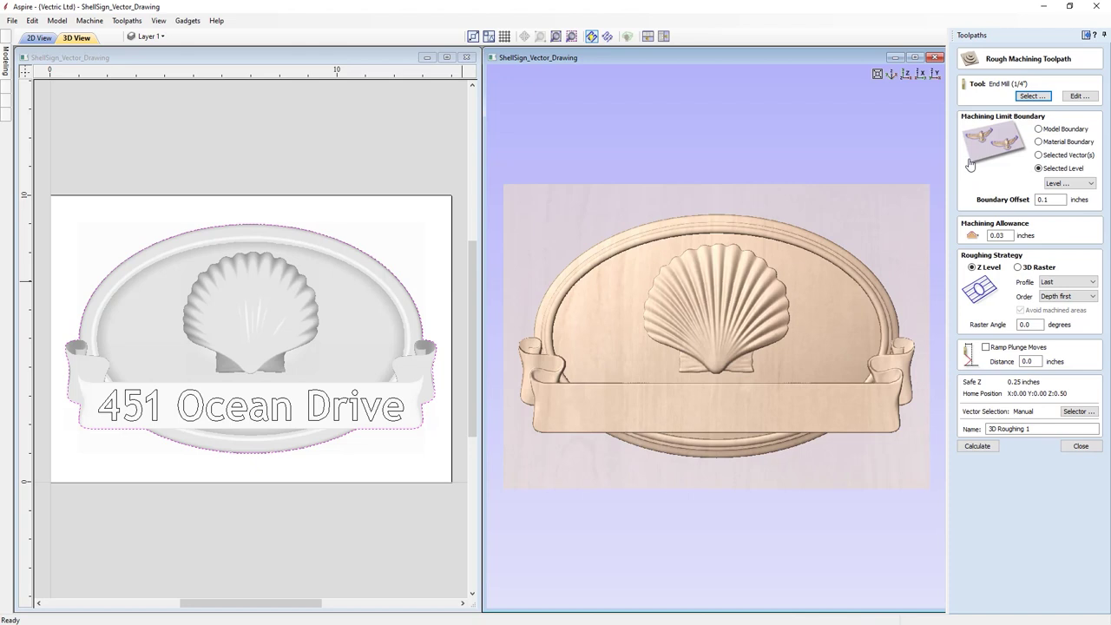
click(1032, 97)
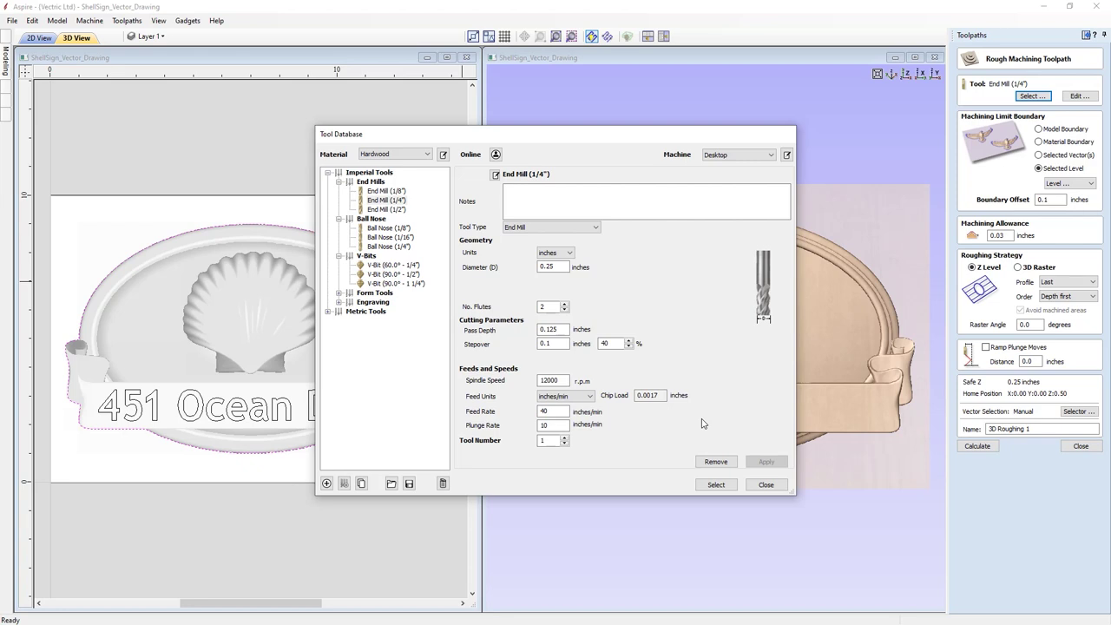
click(717, 485)
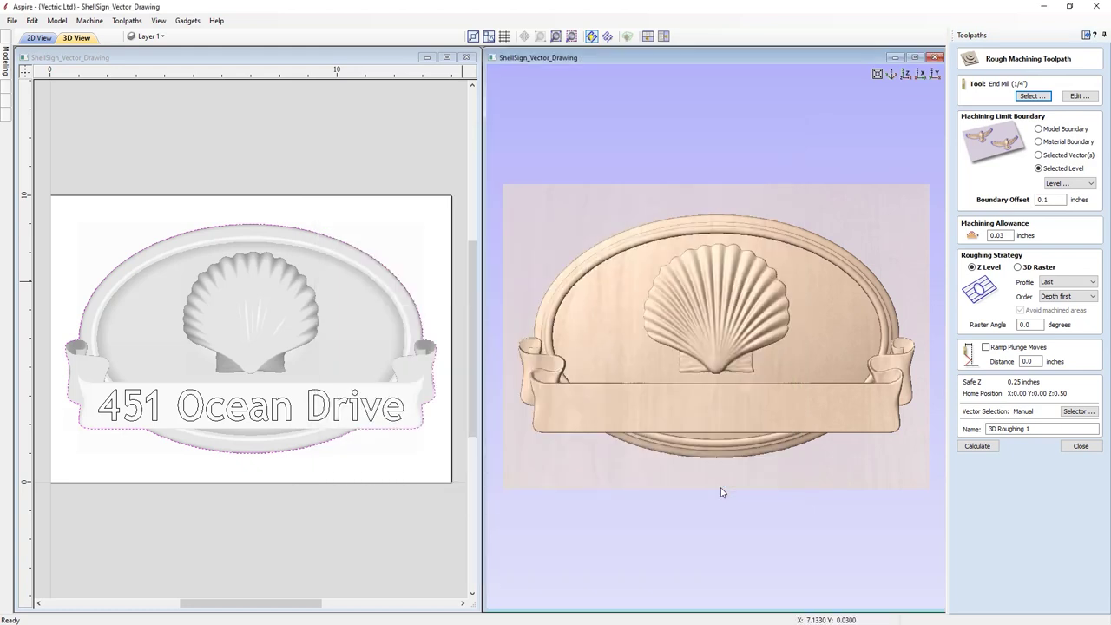
click(1078, 96)
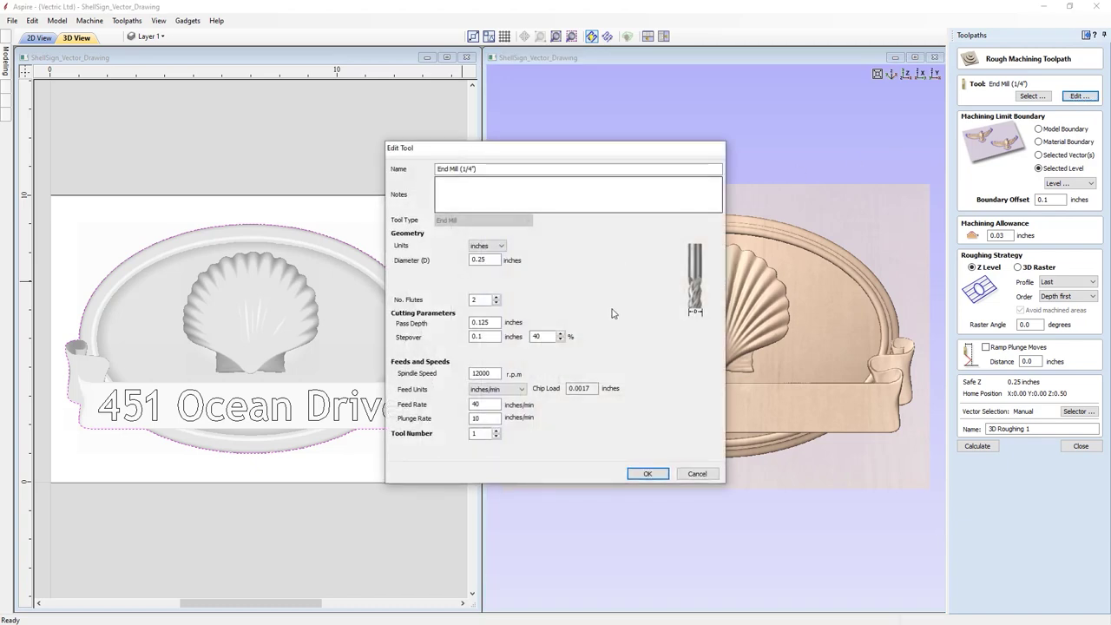
click(660, 476)
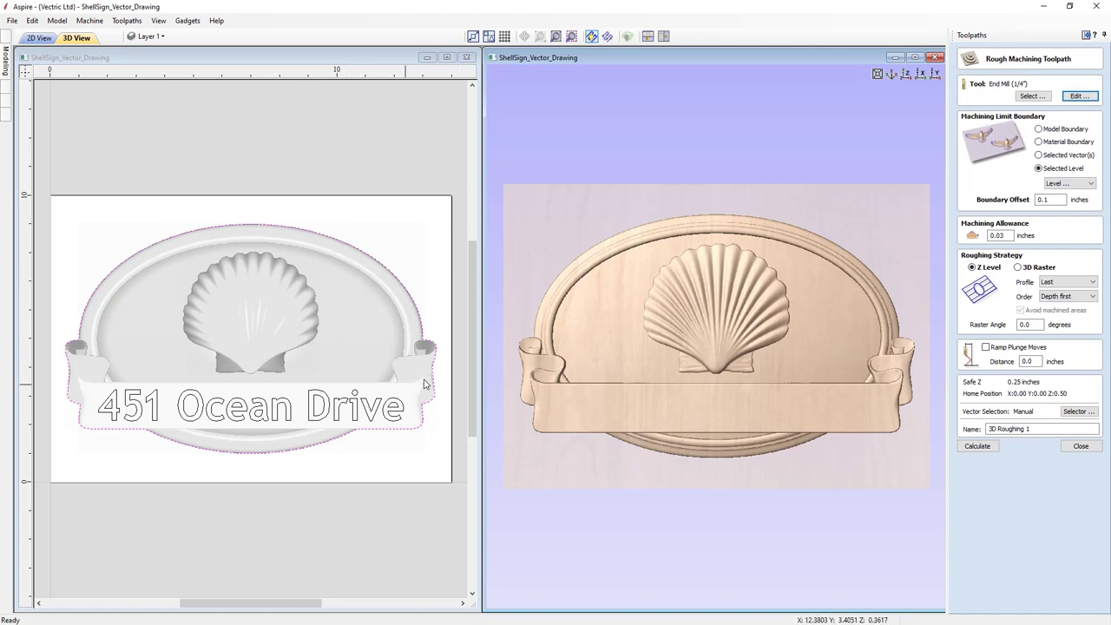
Calculate a roughing toolpath named 3D Roughing, limited to the selected vector with a 0.18-inch boundary offset and the 3D Raster strategy.
click(1039, 155)
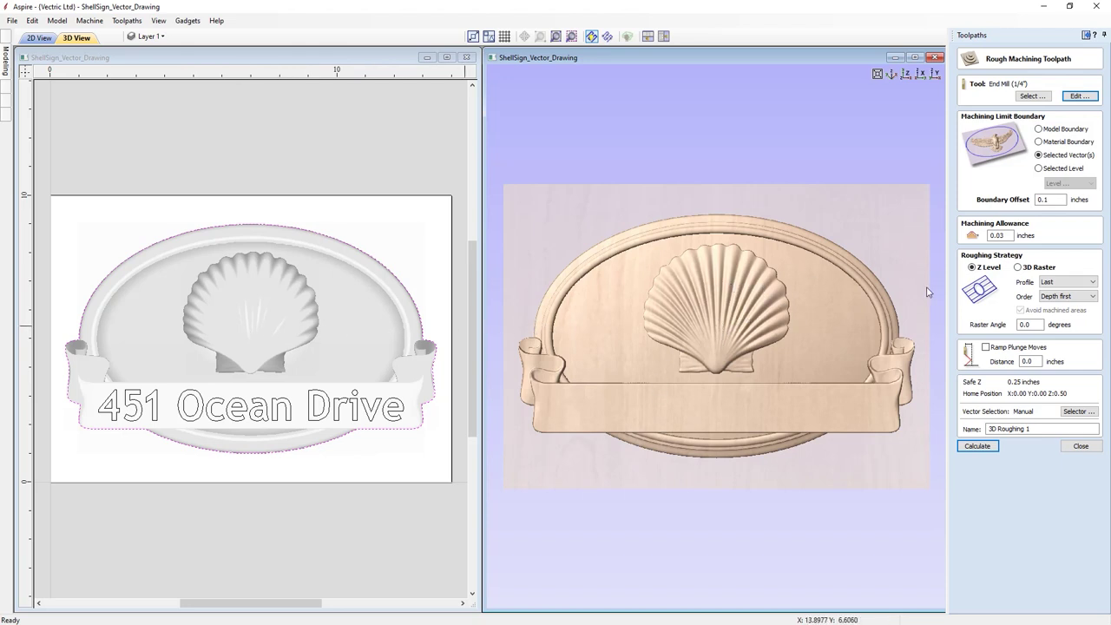
click(1052, 200)
double_click(1053, 200)
click(999, 235)
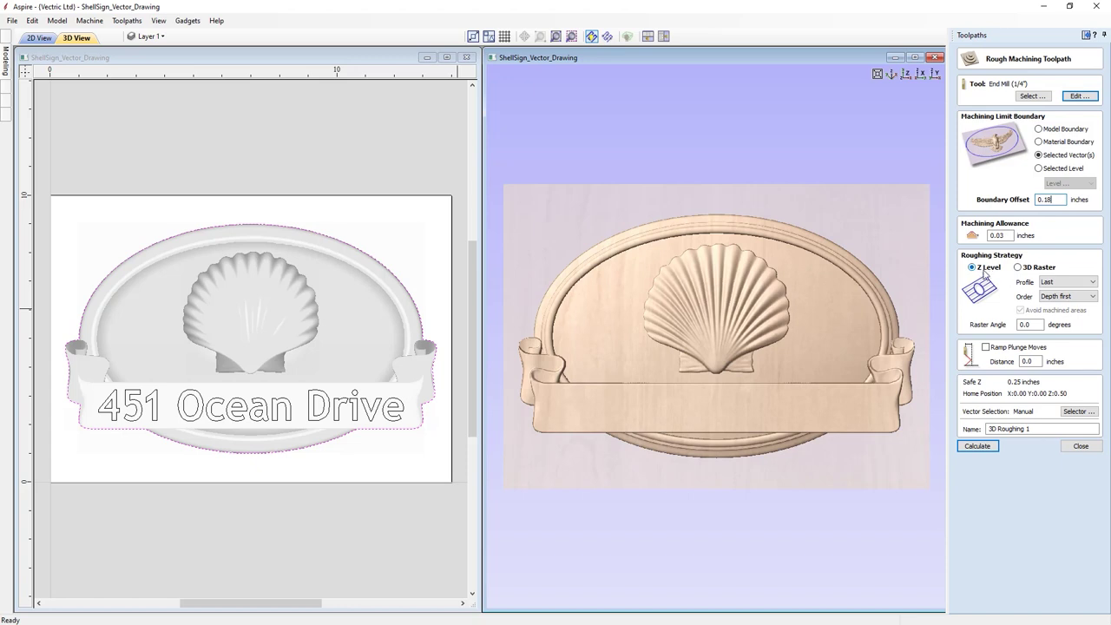
click(1033, 268)
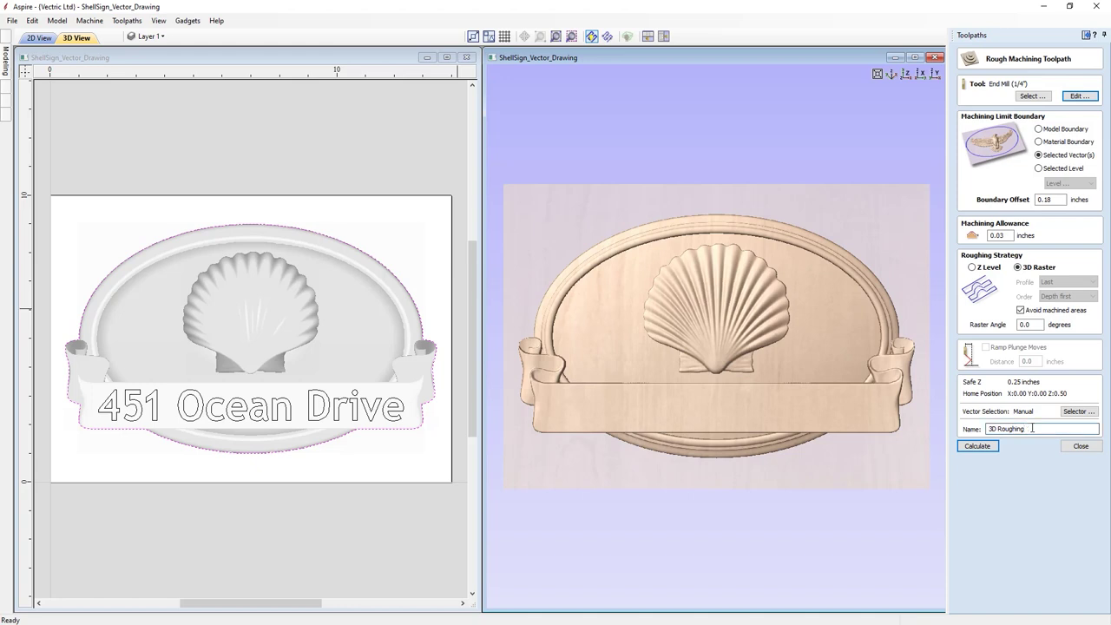
click(979, 446)
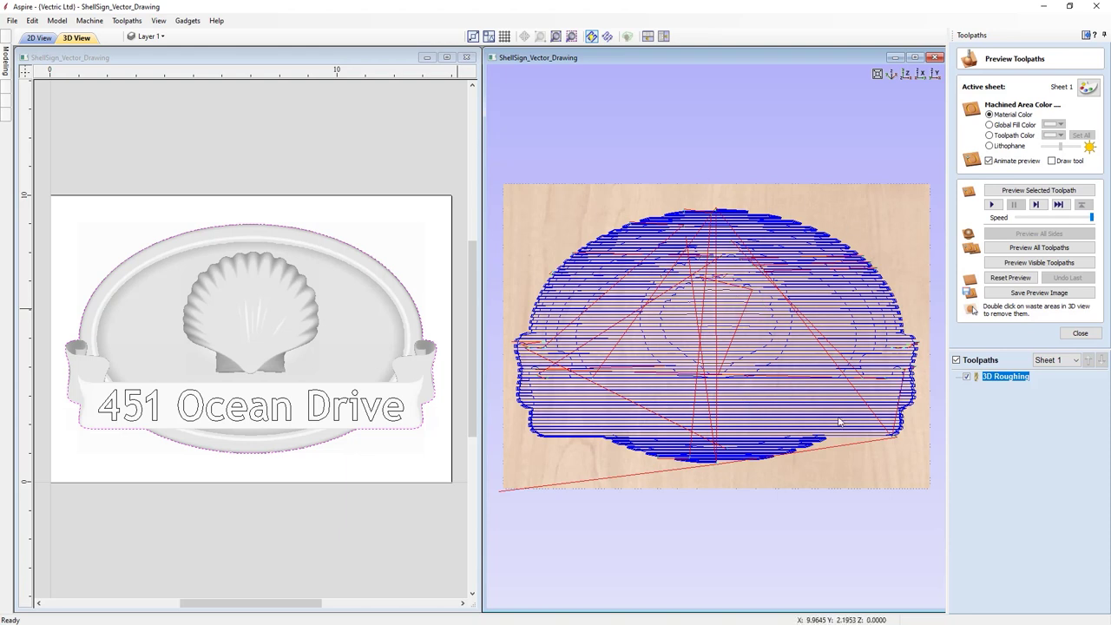
Preview the 3D Roughing toolpath from above with the tool drawn during the animation.
drag(741, 427, 745, 396)
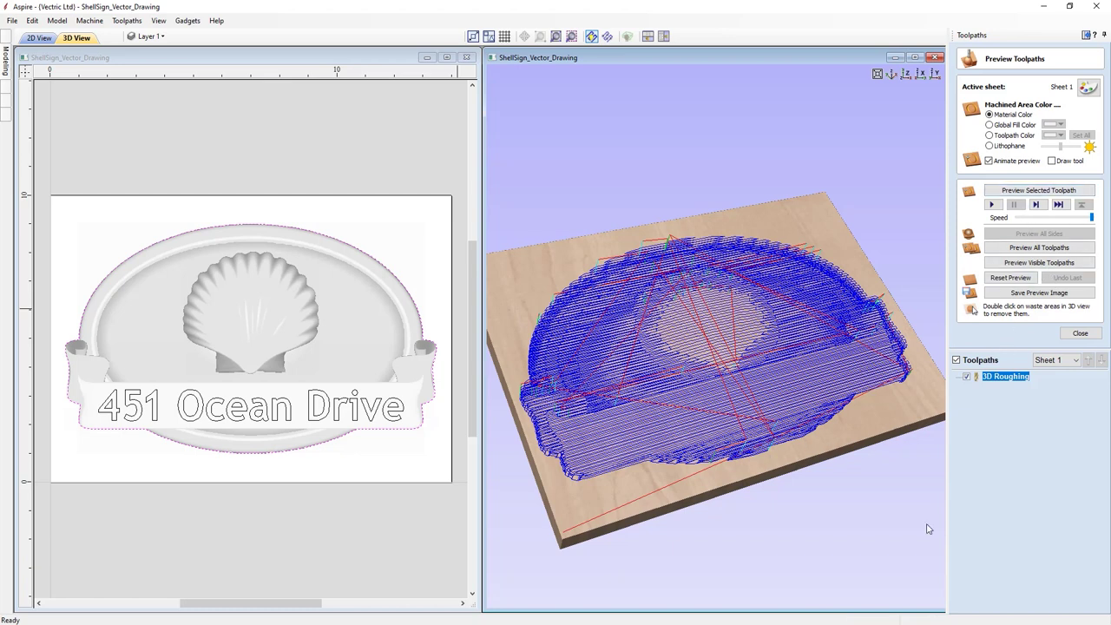
click(906, 75)
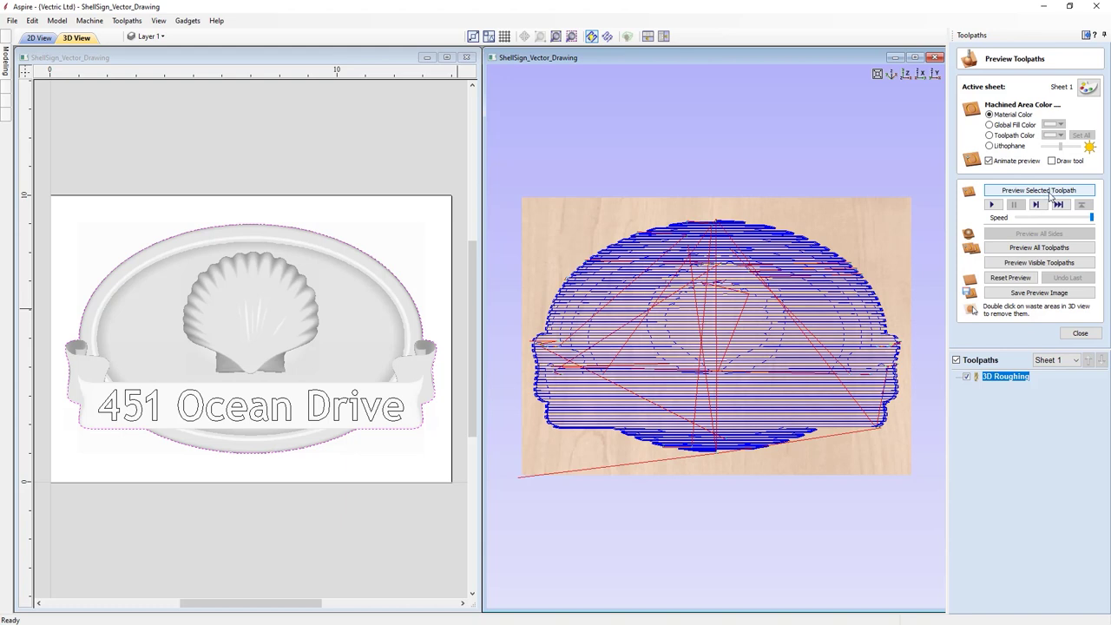
click(1052, 160)
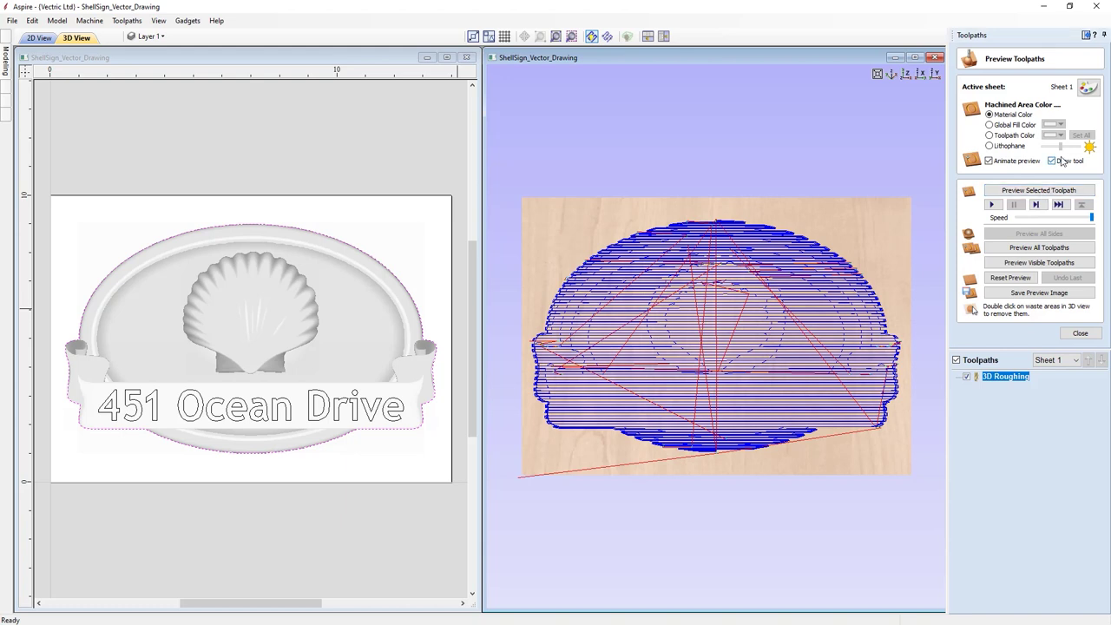
click(1042, 190)
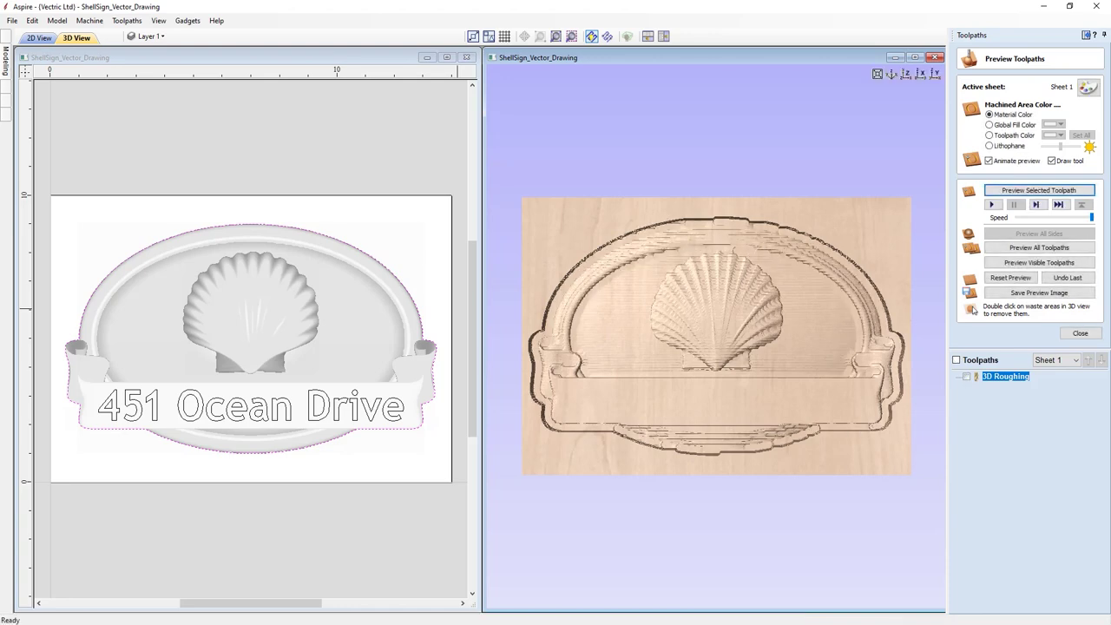
Set the material appearance to Cherry, inspect the roughed sign from several angles and close the preview.
mouse_move(757, 506)
mouse_down()
mouse_move(785, 408)
mouse_move(816, 429)
mouse_move(800, 446)
mouse_move(726, 383)
mouse_move(771, 518)
mouse_move(742, 506)
mouse_move(763, 502)
mouse_up()
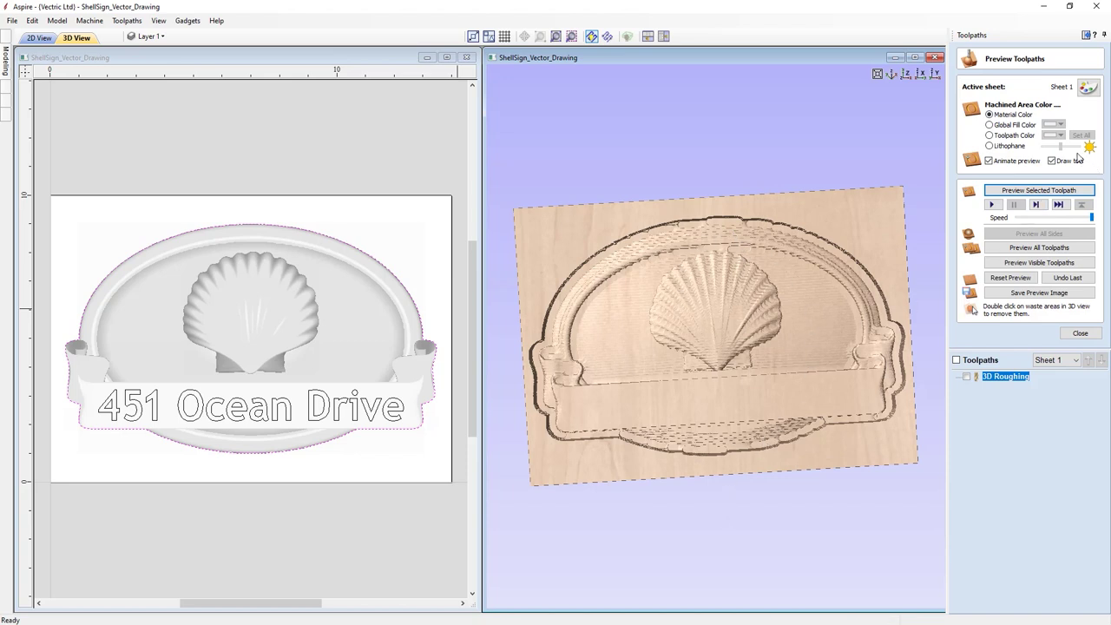
click(1088, 88)
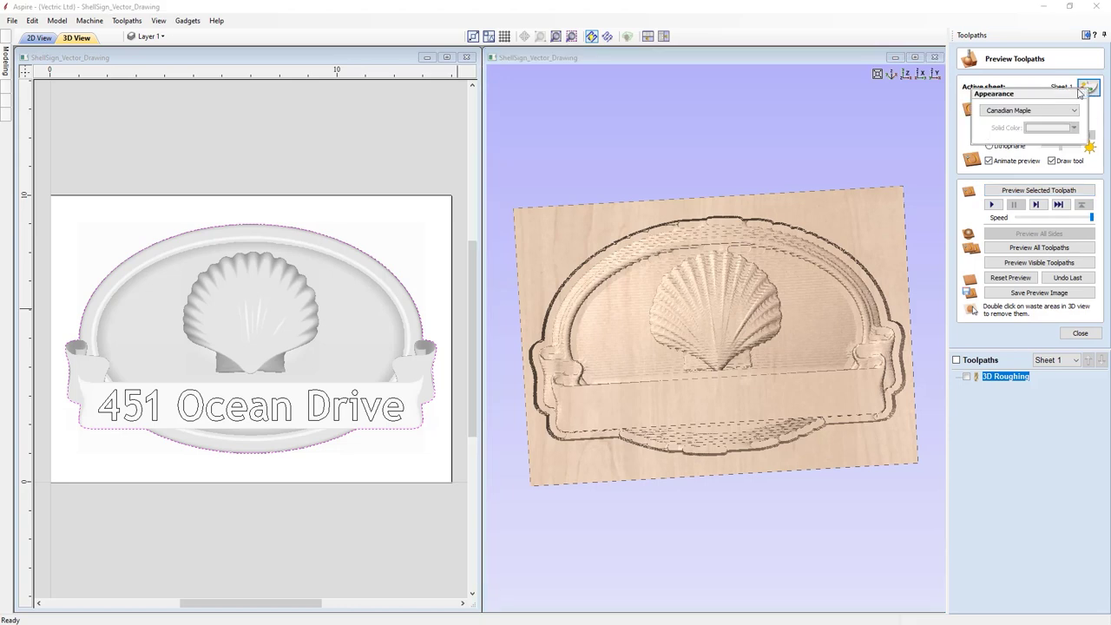
click(1031, 110)
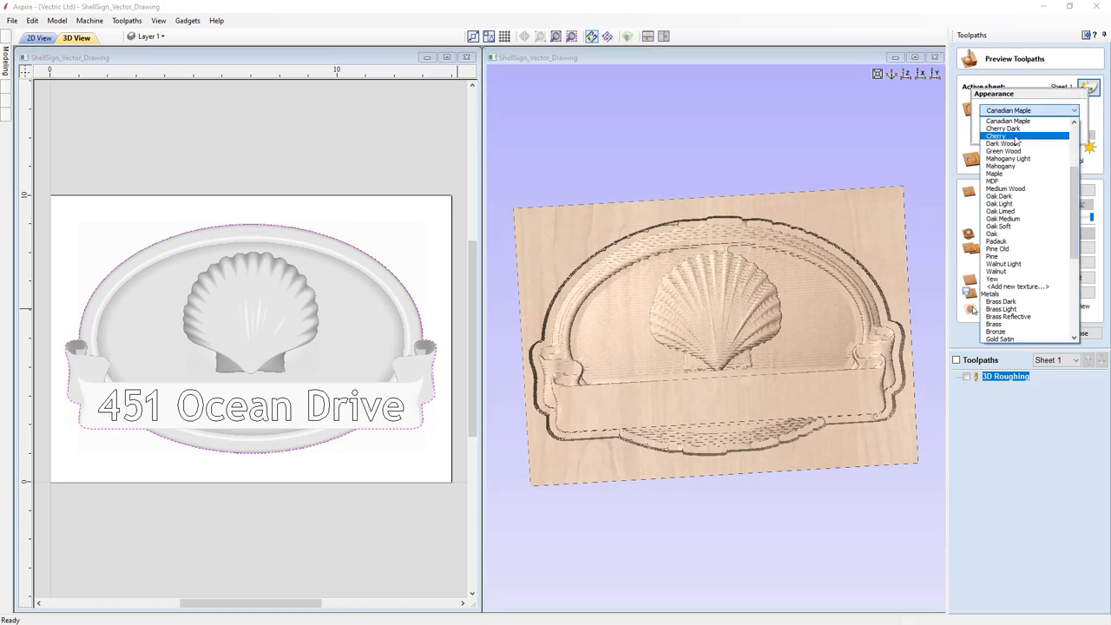
click(1016, 137)
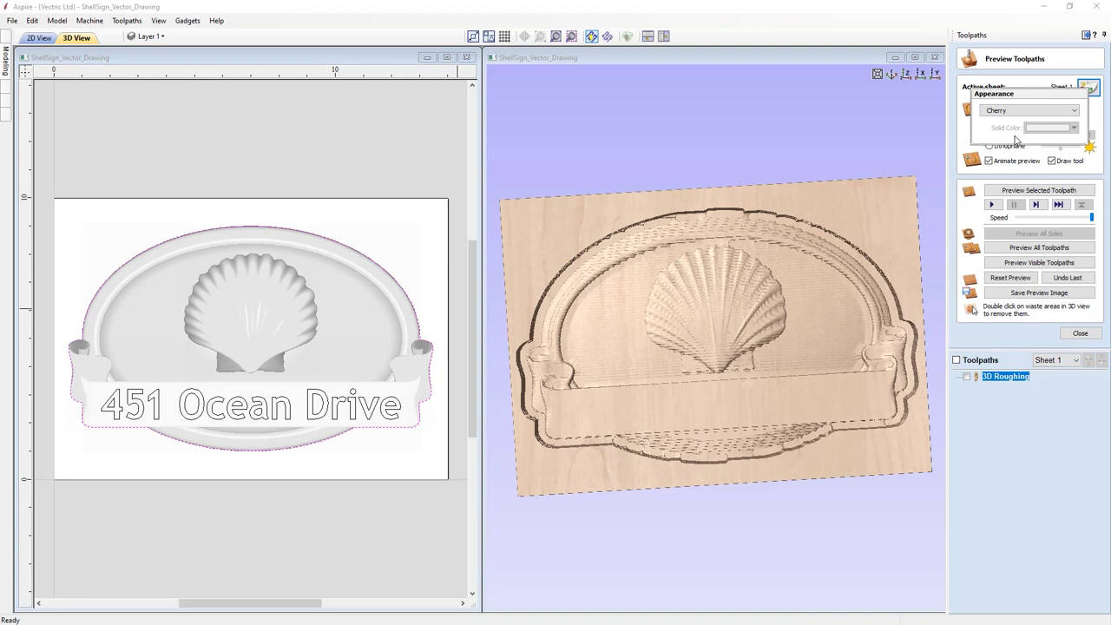
drag(737, 330, 565, 301)
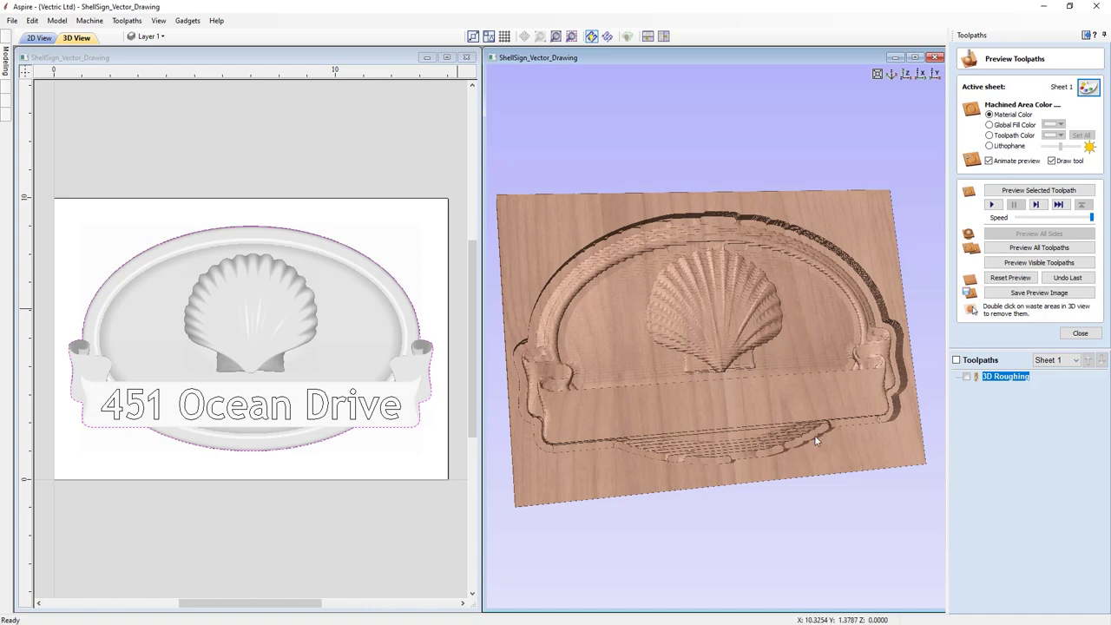
drag(874, 322, 735, 325)
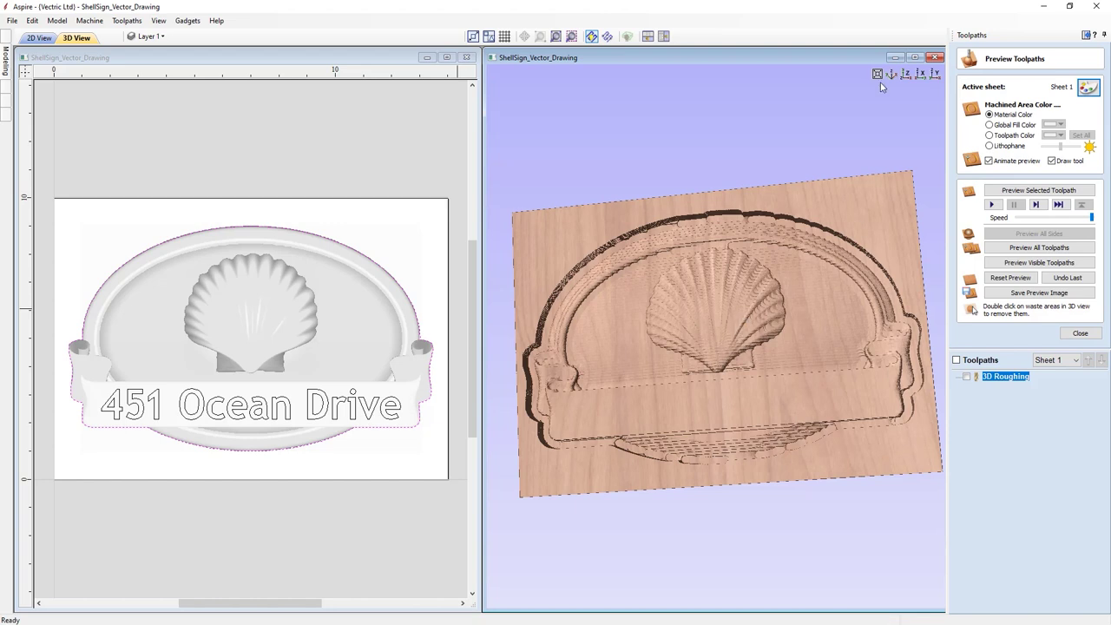
click(905, 75)
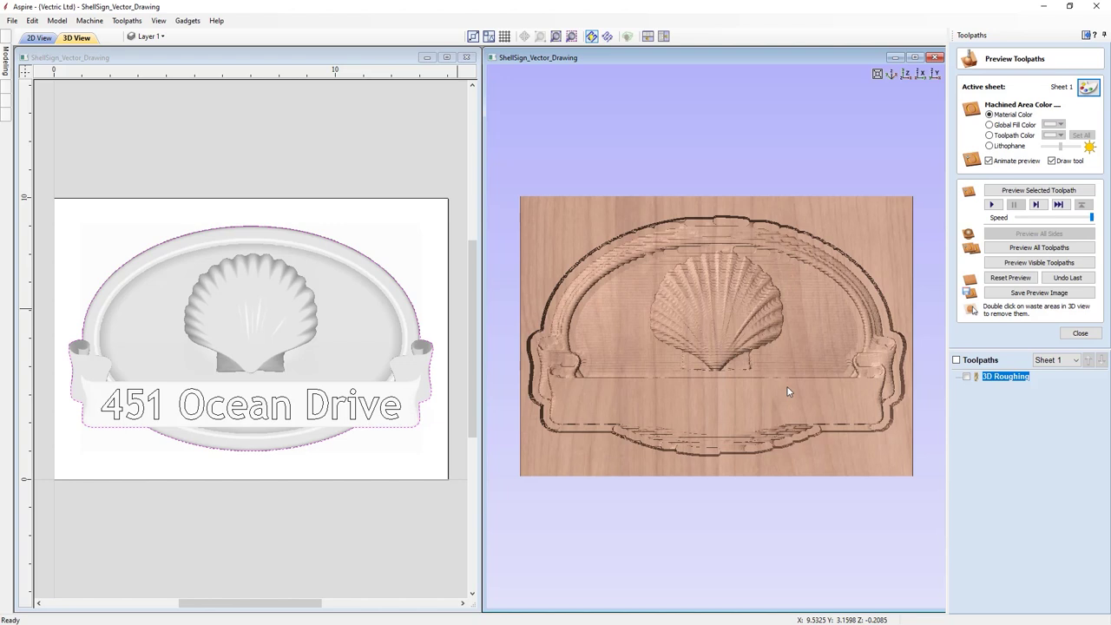
click(1080, 334)
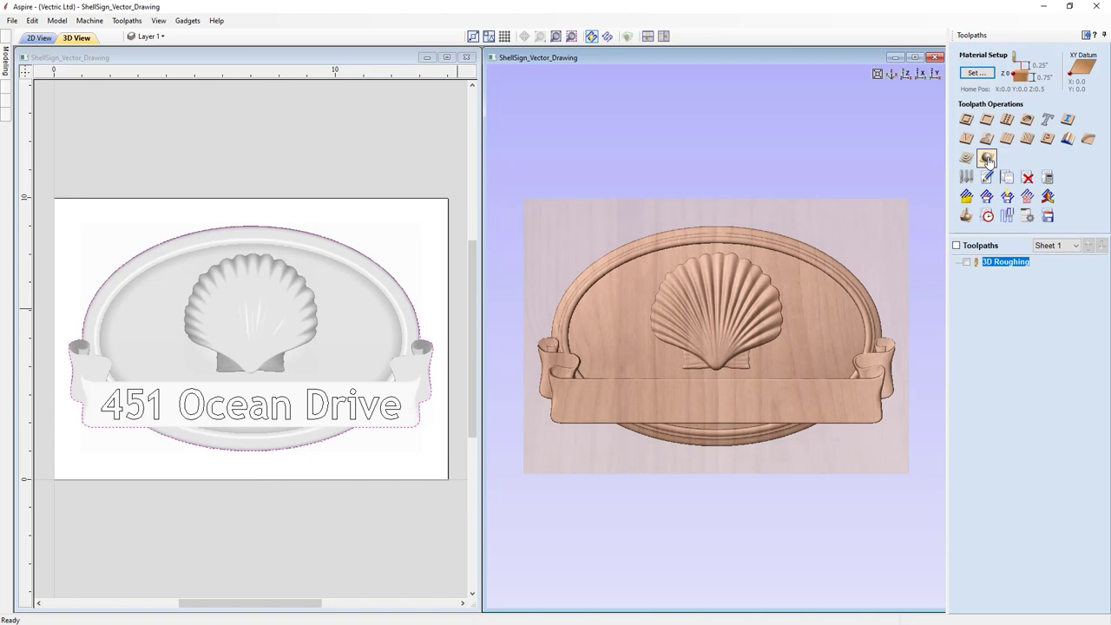
Start a 3D finish machining toolpath with the Ball Nose (1/8") and reduce the tool's stepover percentage.
click(988, 159)
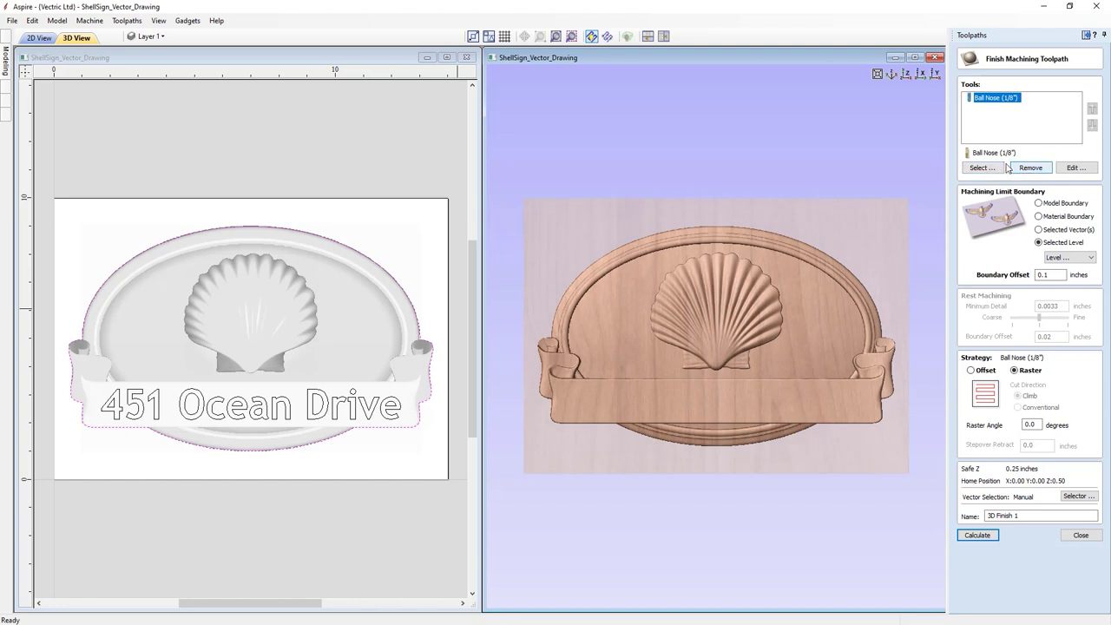
click(981, 168)
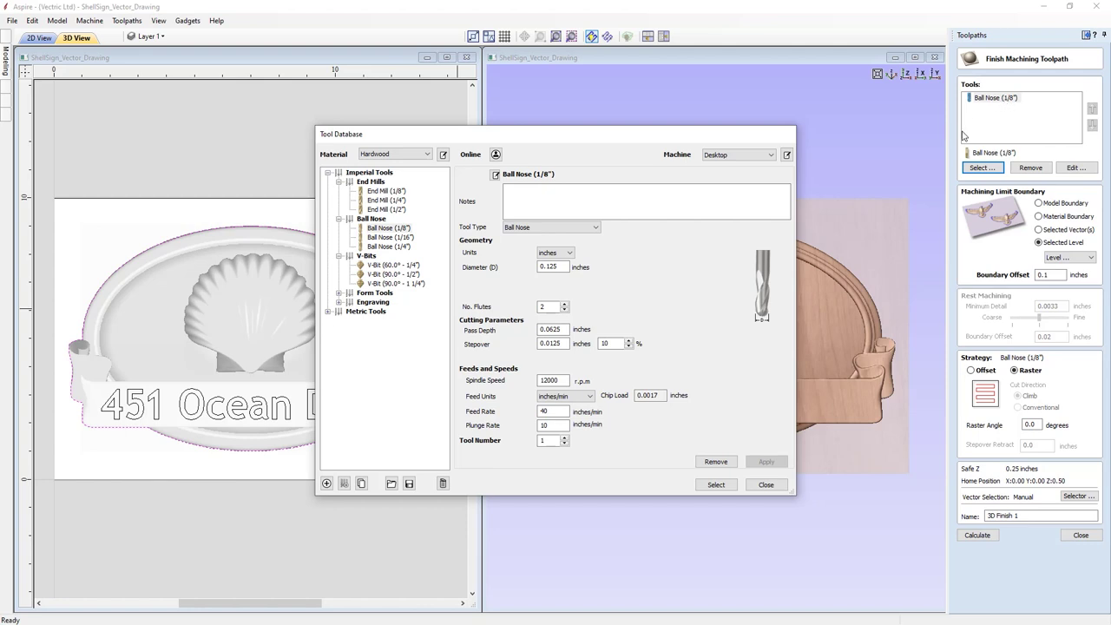
click(766, 484)
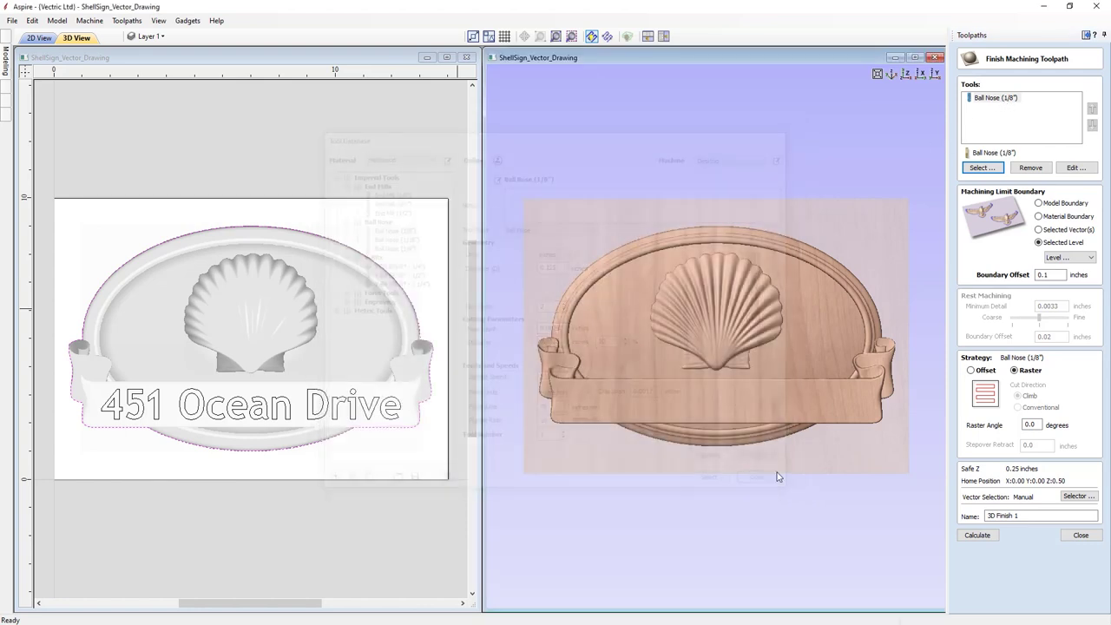
click(1076, 168)
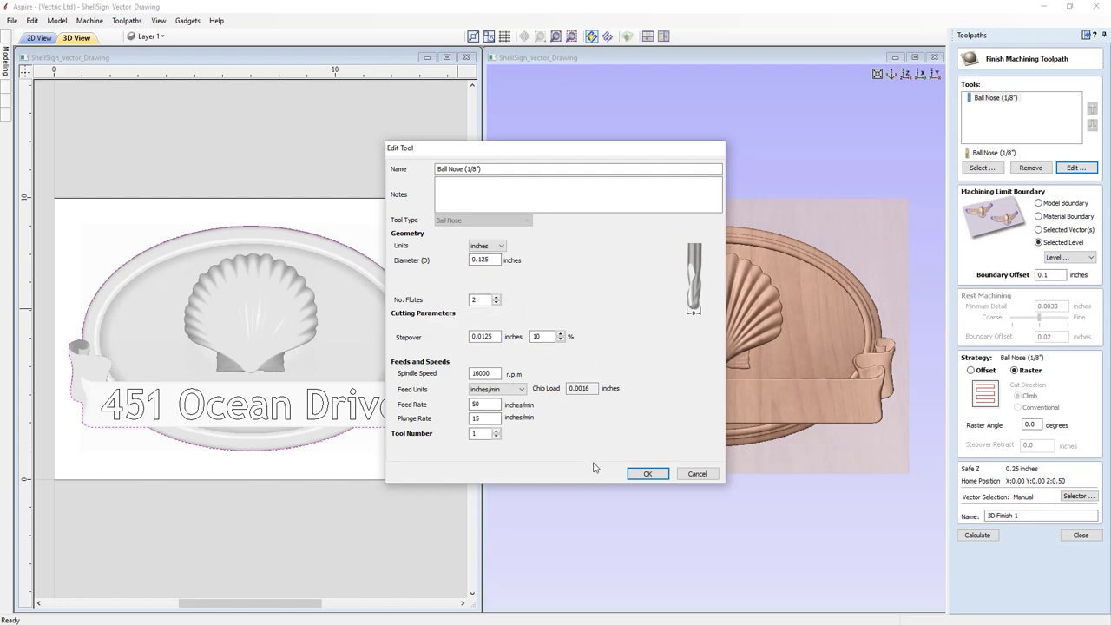
click(560, 341)
click(560, 340)
click(648, 474)
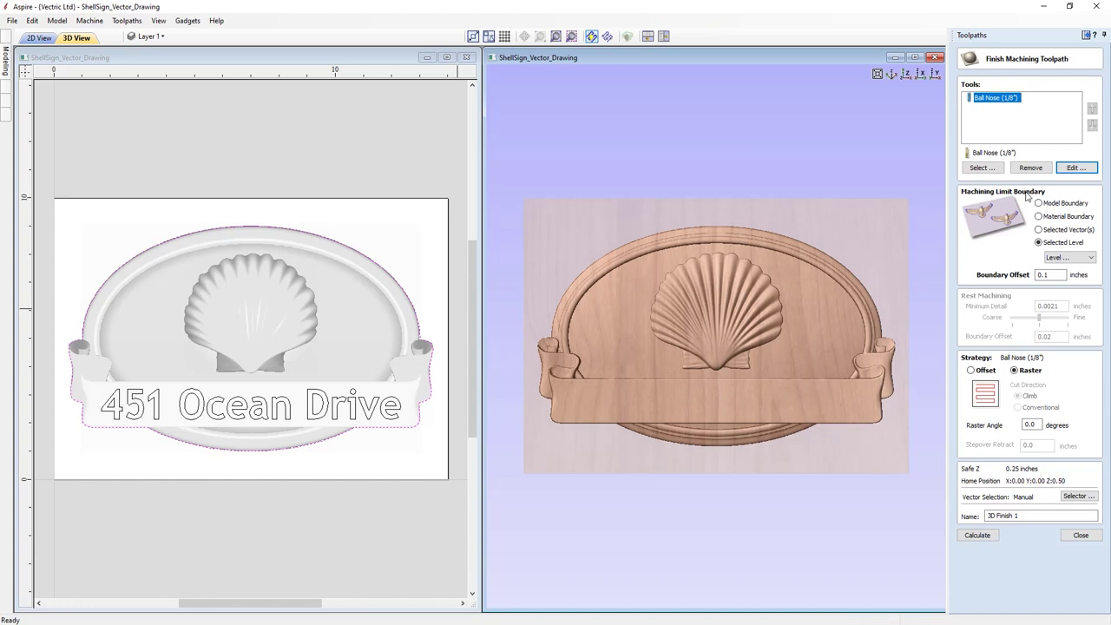
Calculate a finishing toolpath named 3D Finish, limited to the selected vector with a 0.1-inch boundary offset and the Offset strategy.
click(1041, 229)
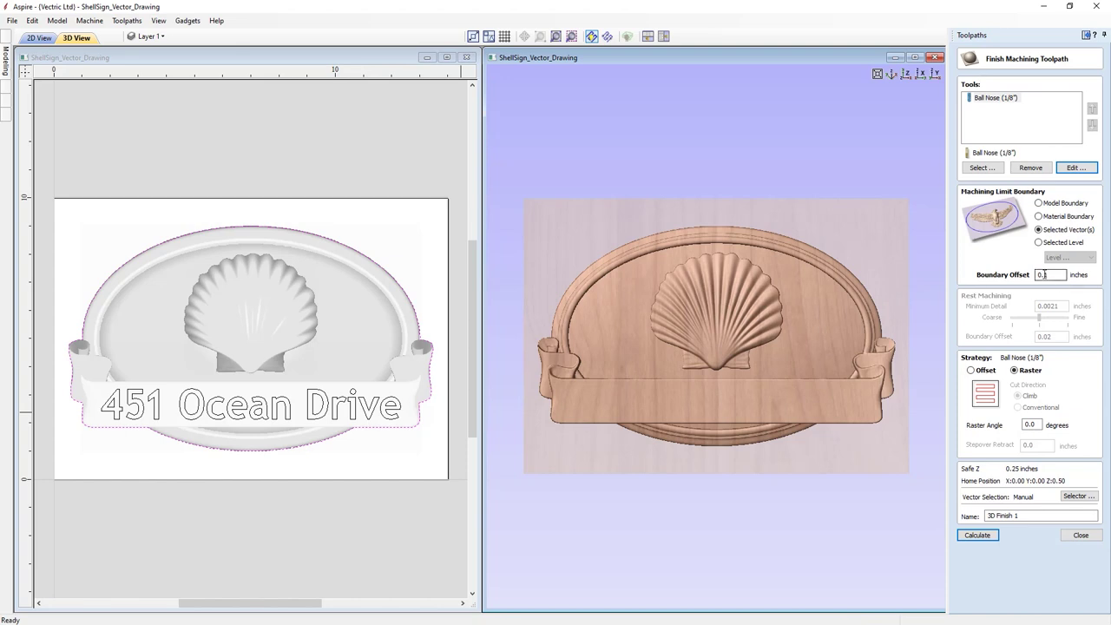
click(1060, 275)
click(972, 371)
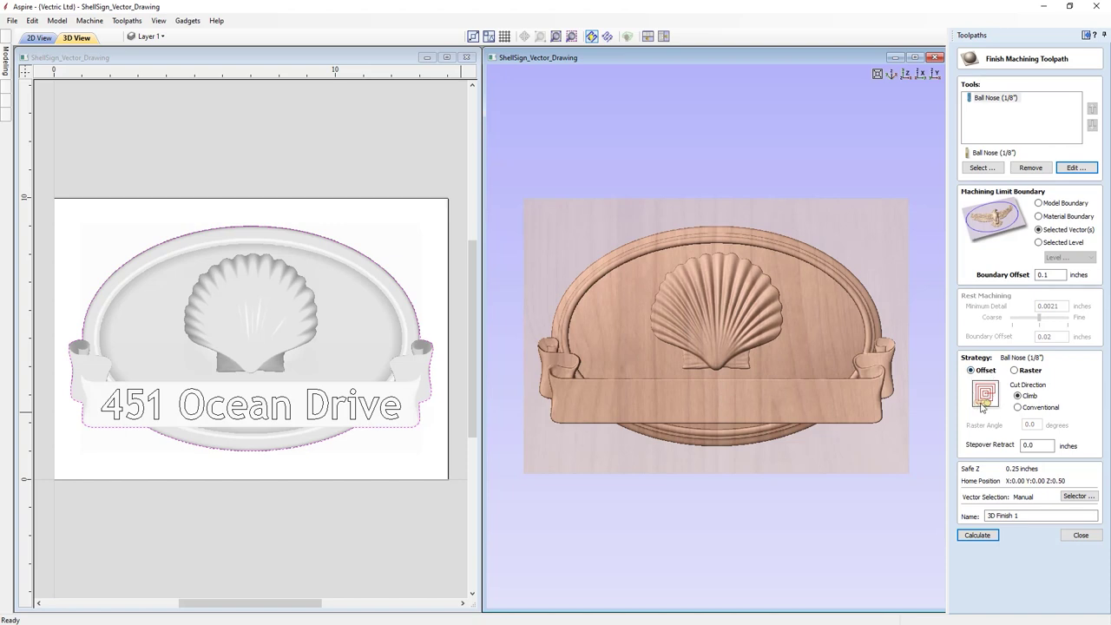
click(1030, 513)
click(981, 535)
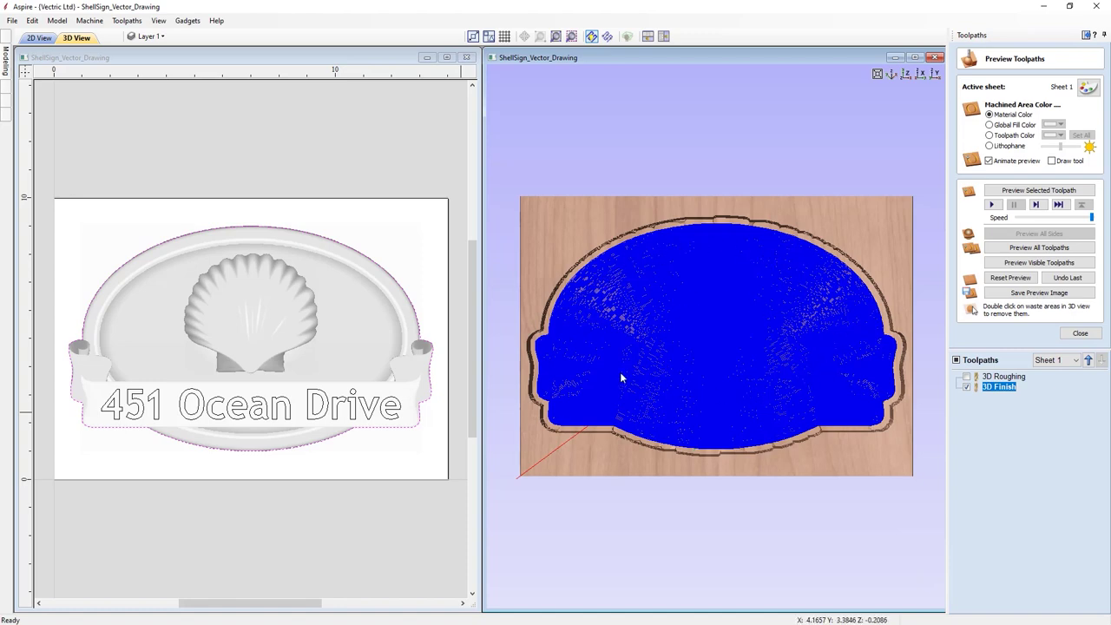
Inspect the 3D Finish toolpath lines up close, preview the finishing cut from several angles and close the preview.
drag(774, 426, 824, 364)
scroll(715, 404, up, 10)
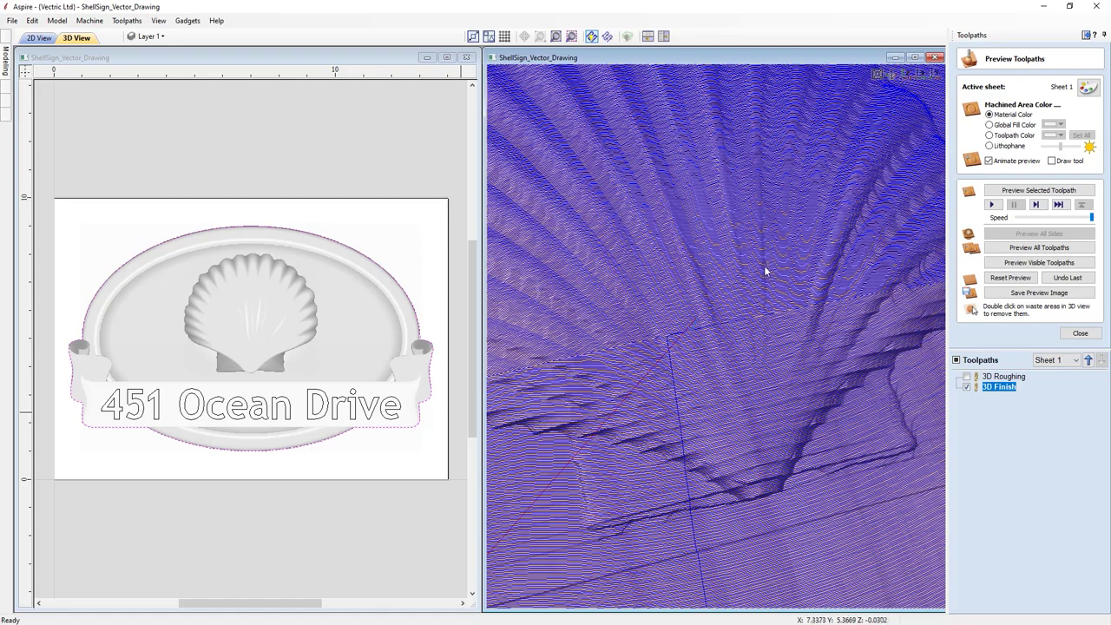
scroll(784, 347, down, 10)
scroll(783, 346, down, 5)
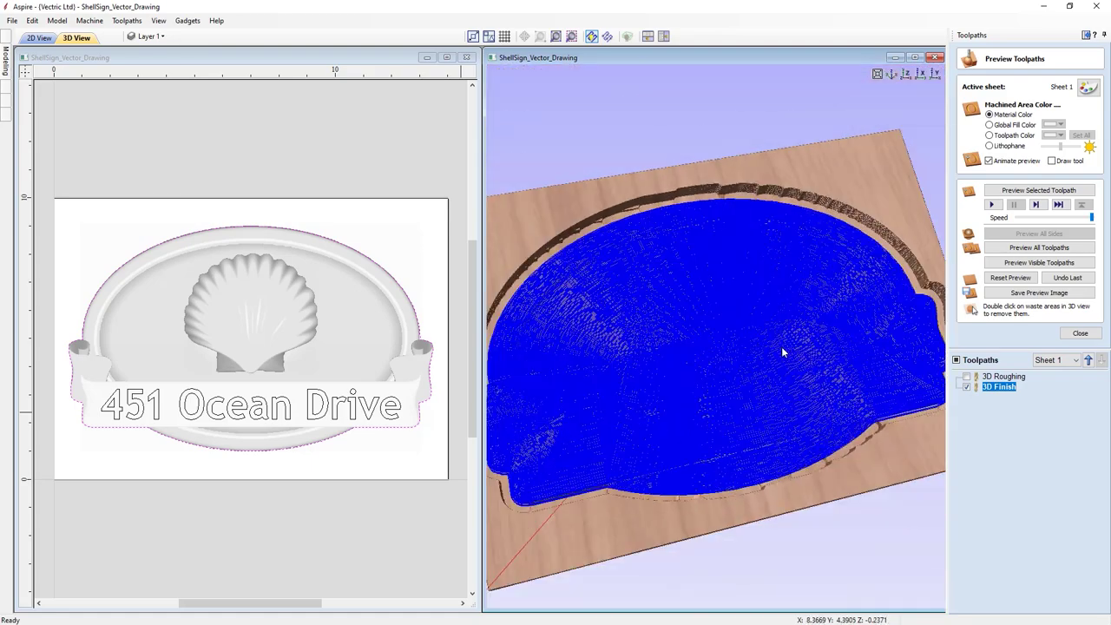
click(878, 74)
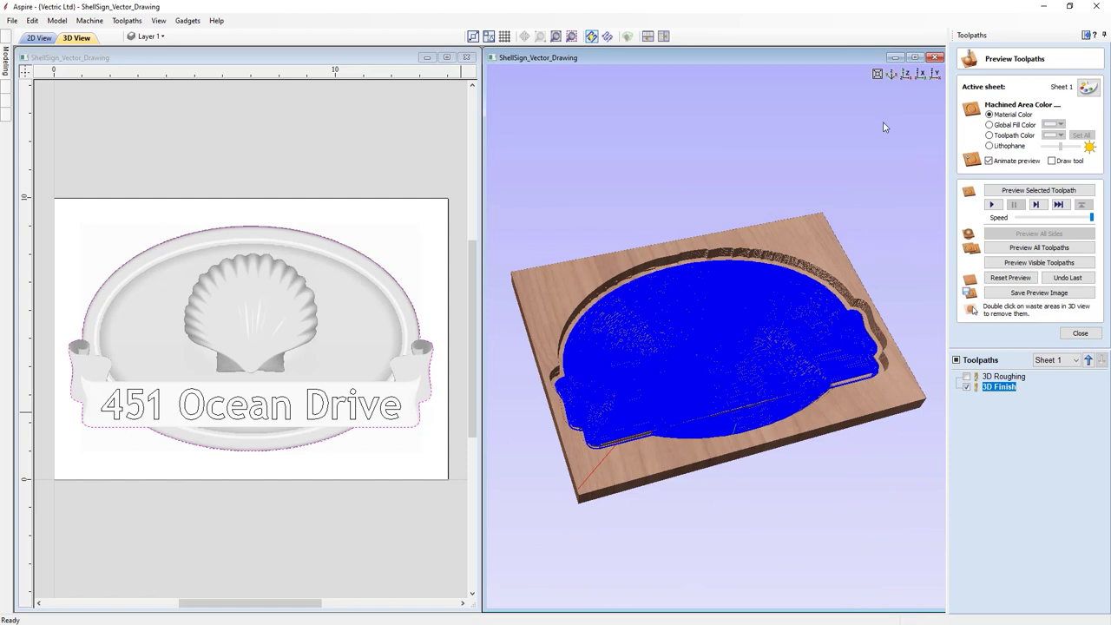
click(1052, 190)
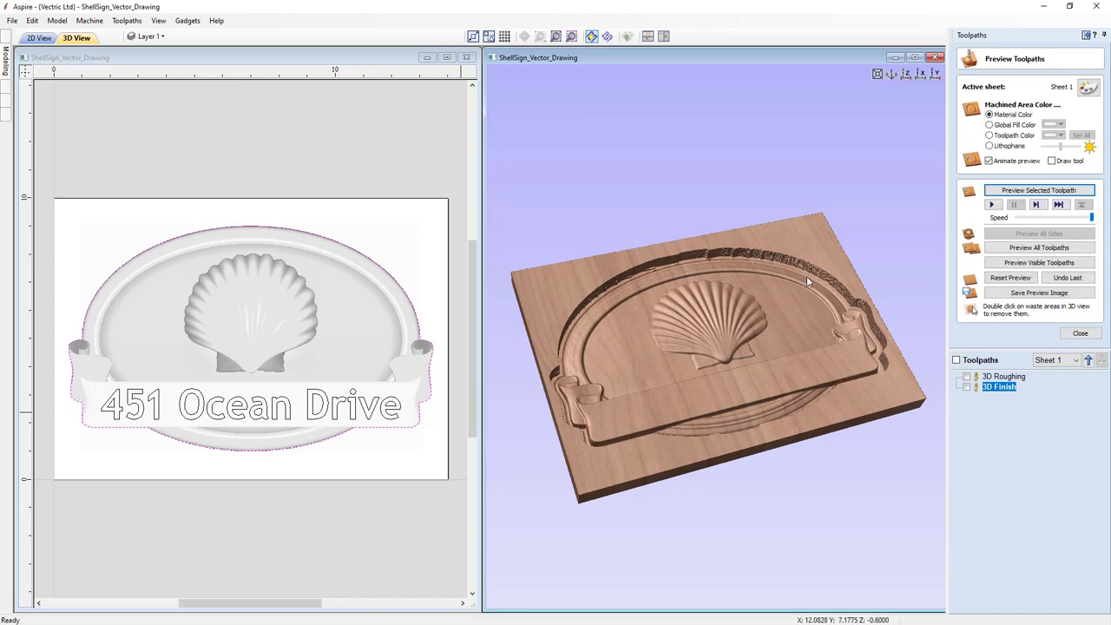
drag(801, 310, 756, 356)
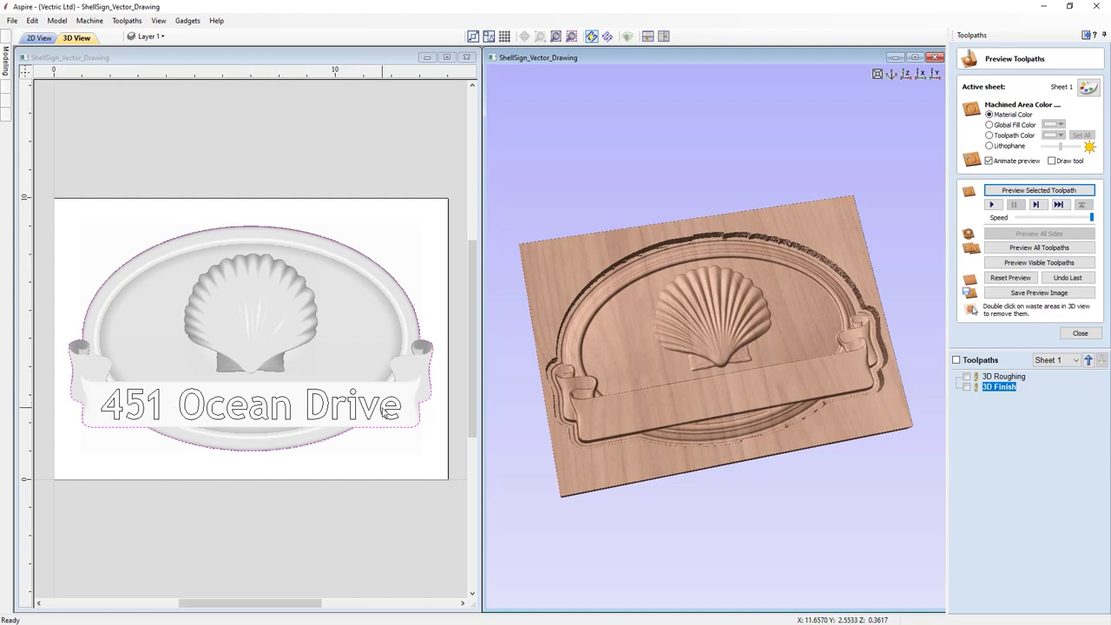
click(908, 76)
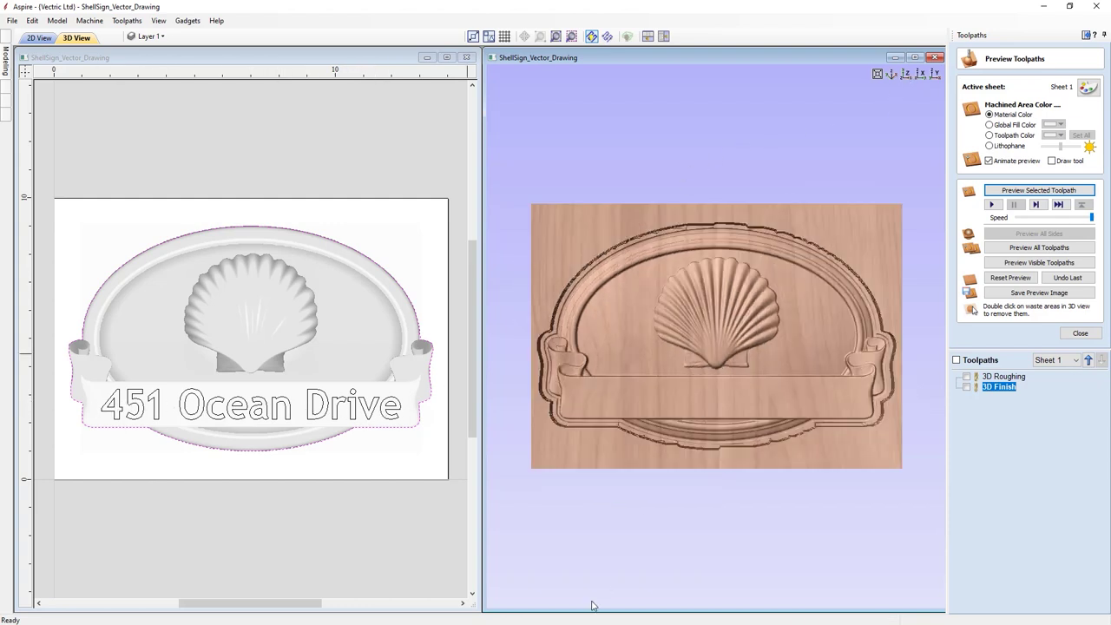
click(1081, 334)
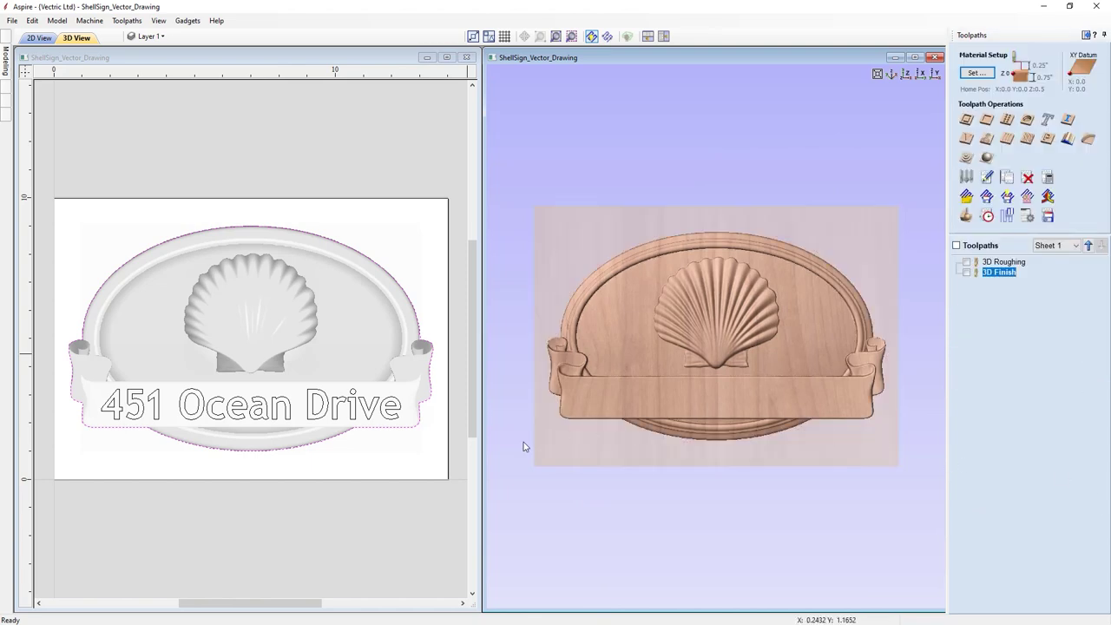
Select the address lettering and start a V-Carve toolpath at 0.0 start depth with the V-Bit (90.0° - 1/2").
click(368, 418)
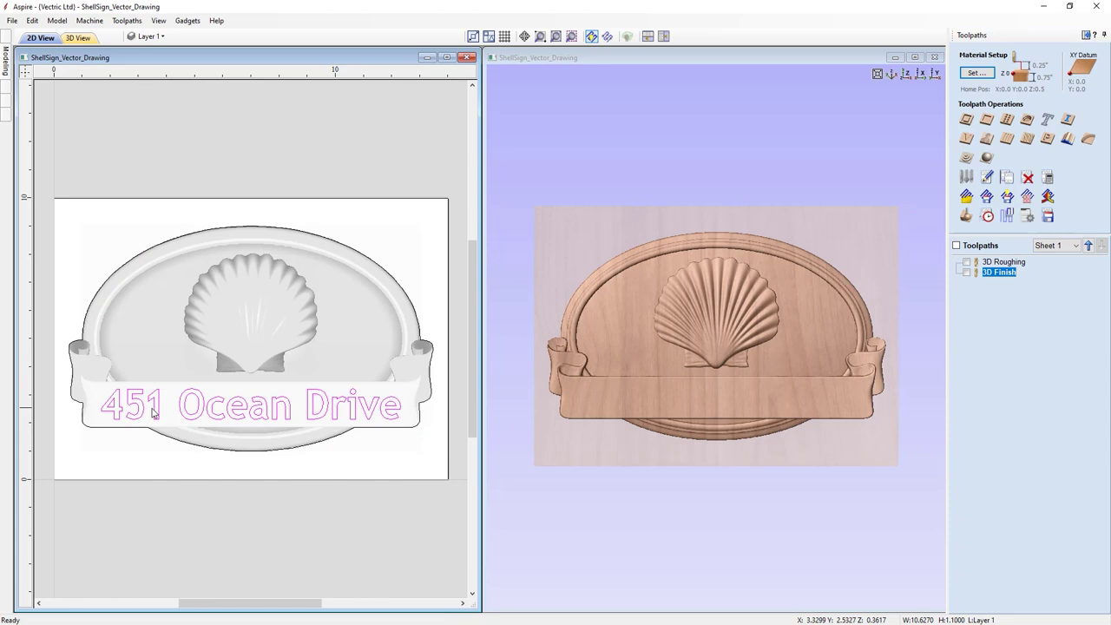
click(967, 139)
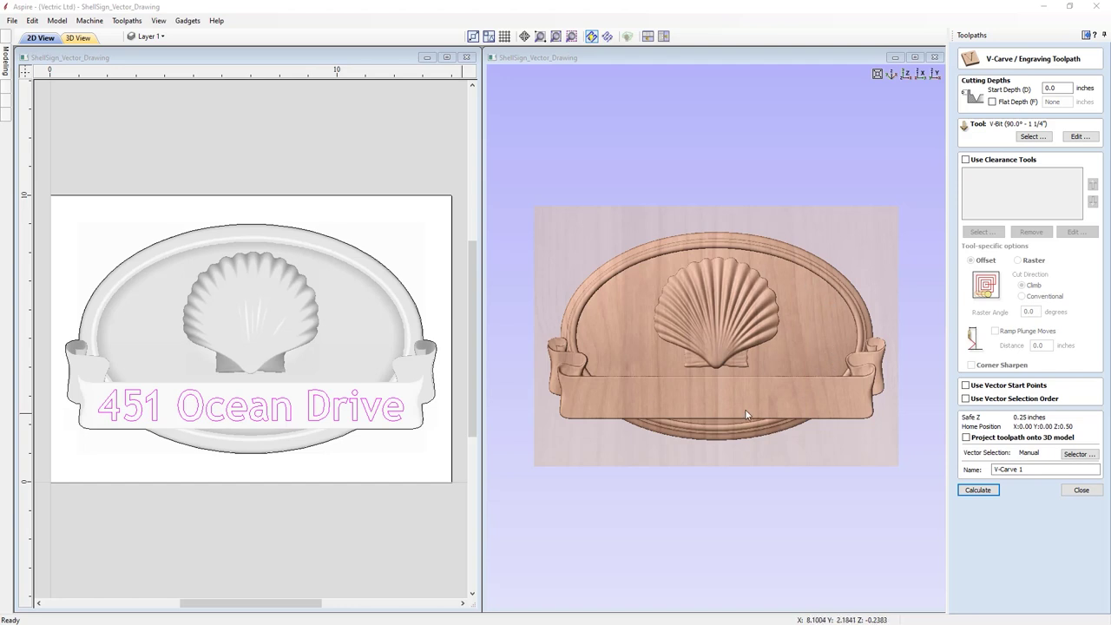
click(1054, 87)
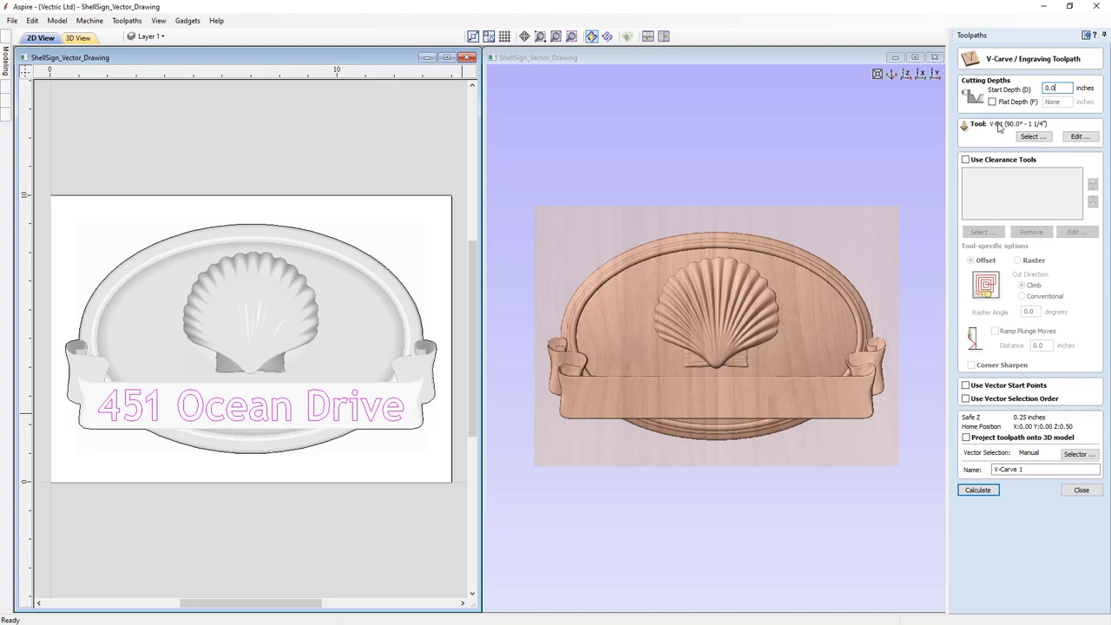
click(1033, 137)
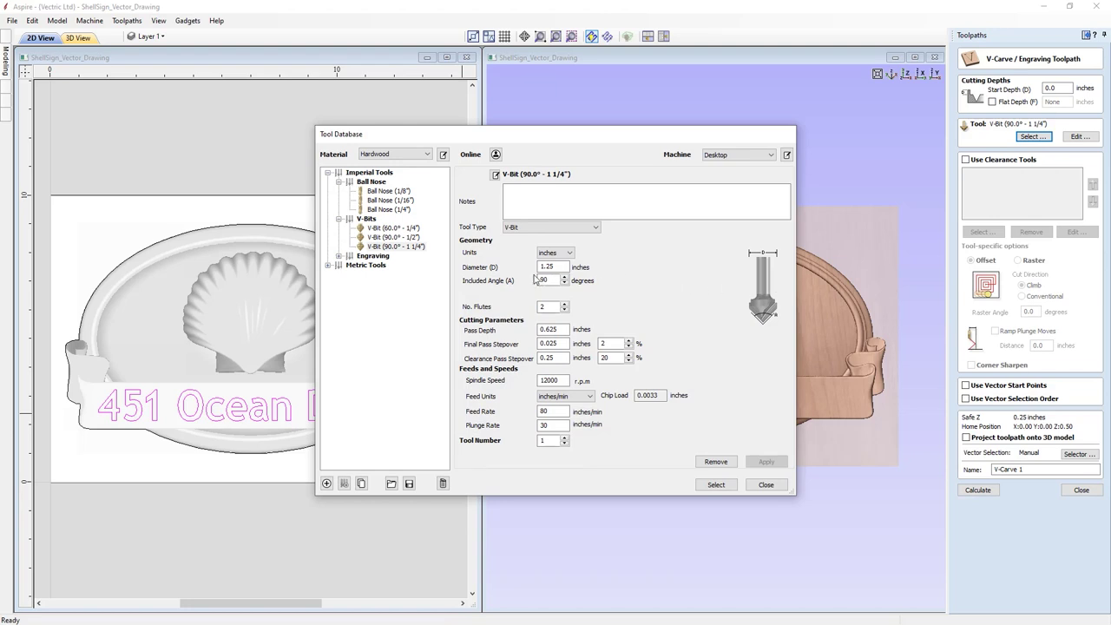
click(405, 241)
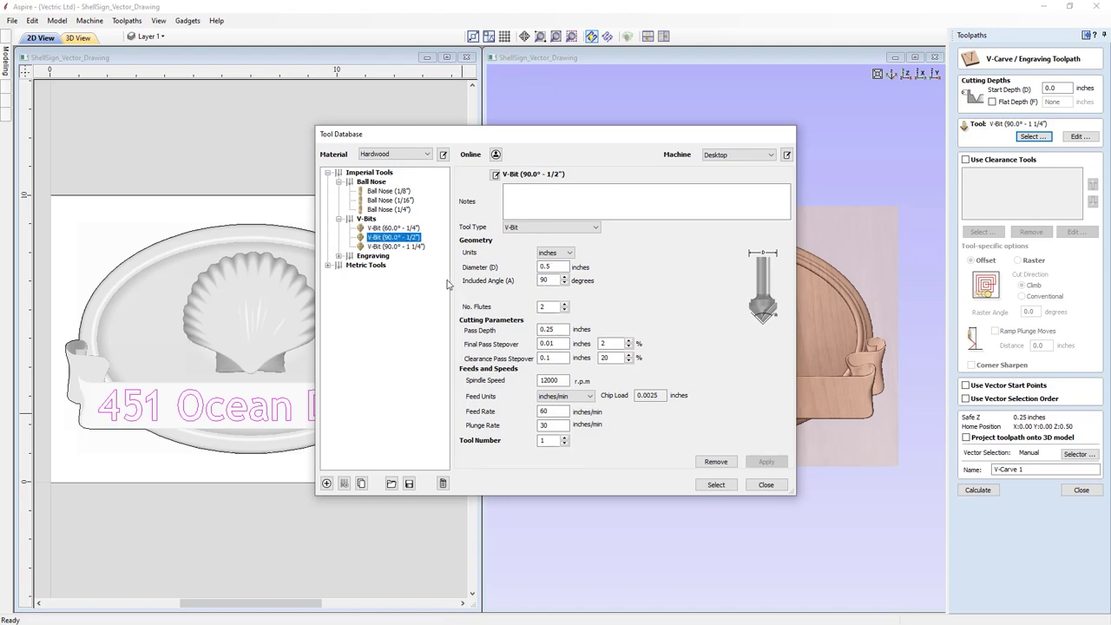
click(718, 487)
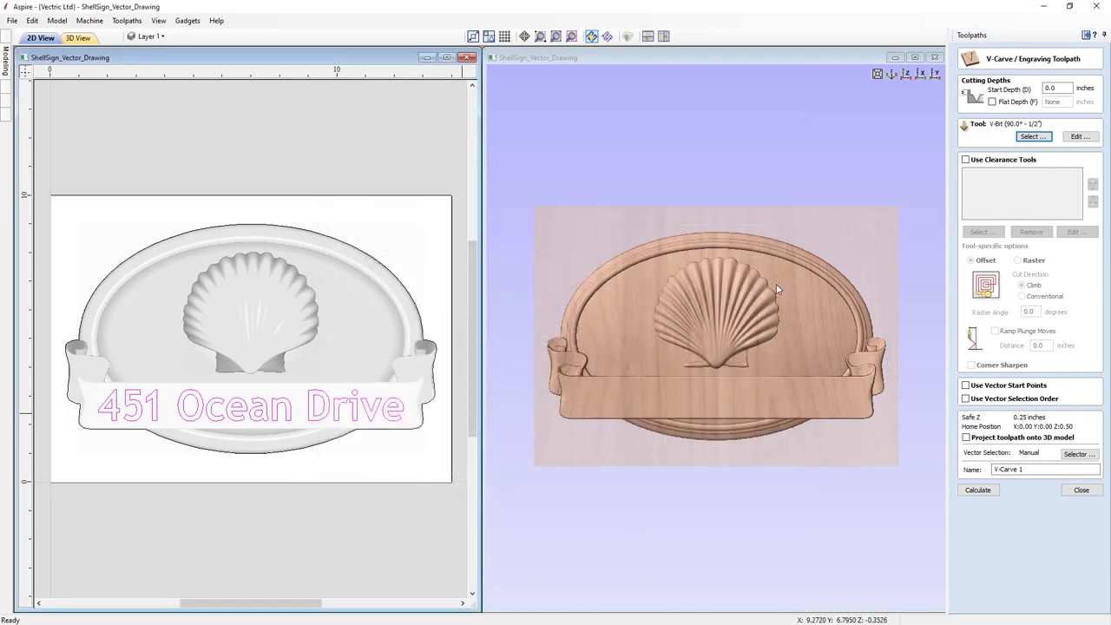
Project the lettering toolpath onto the 3D model, name it V-Carve and calculate it.
click(967, 437)
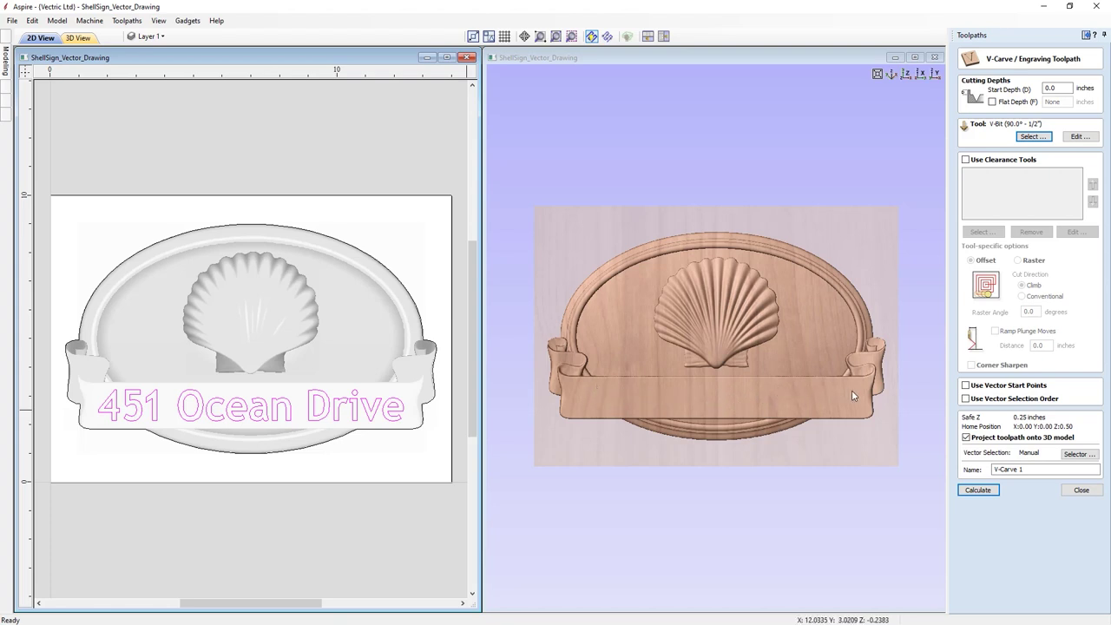
click(1026, 471)
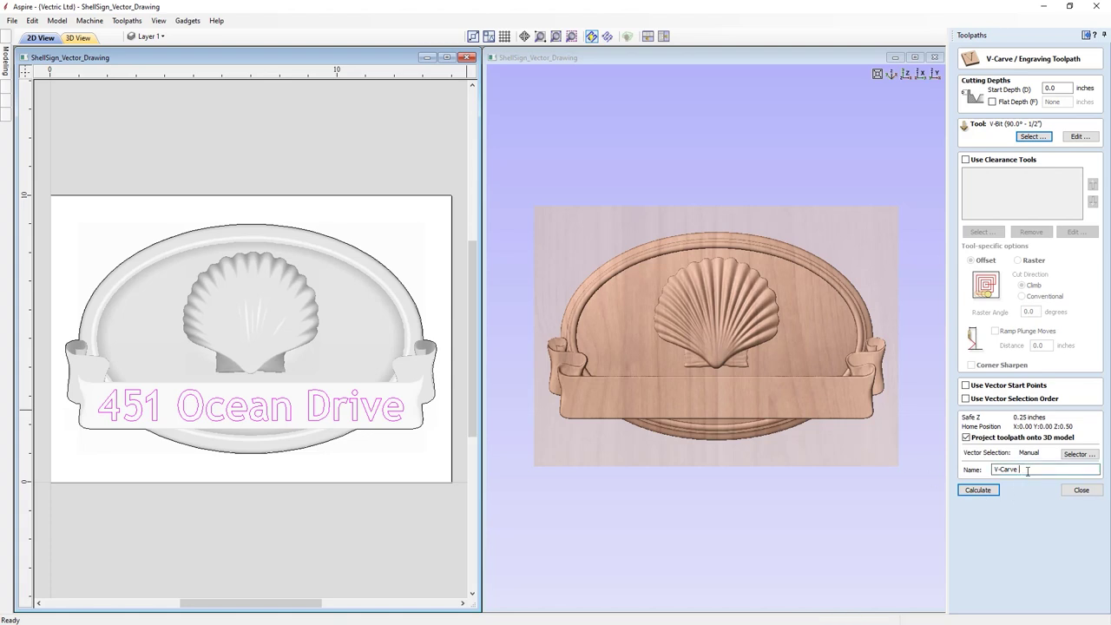
click(978, 490)
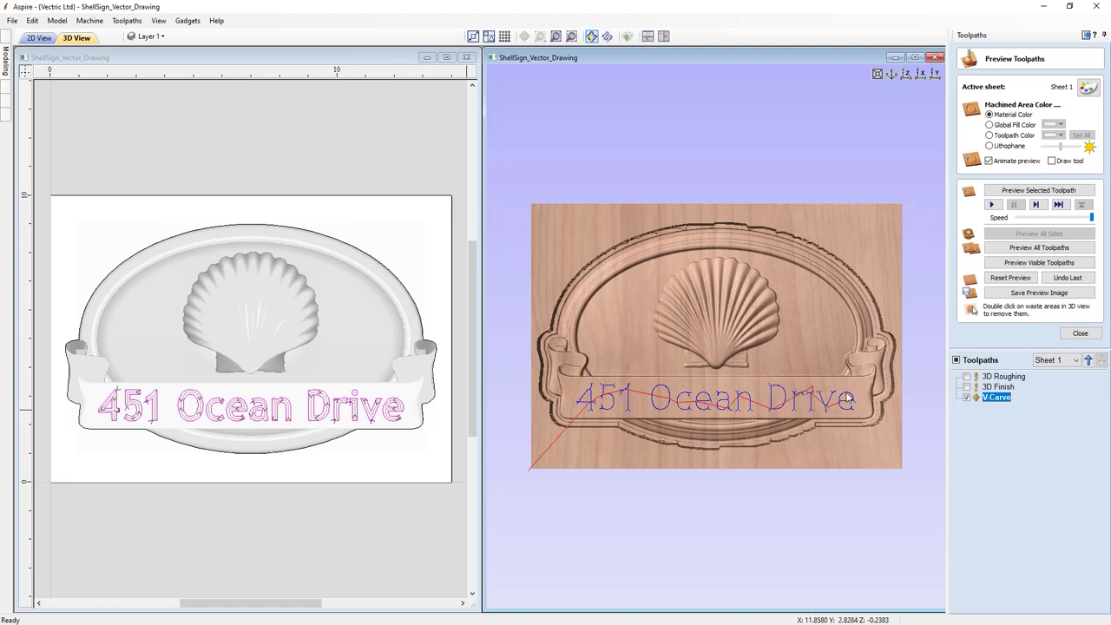
Preview the V-Carve toolpath, inspect the carved lettering at an angle and from above, and close the preview.
click(1027, 191)
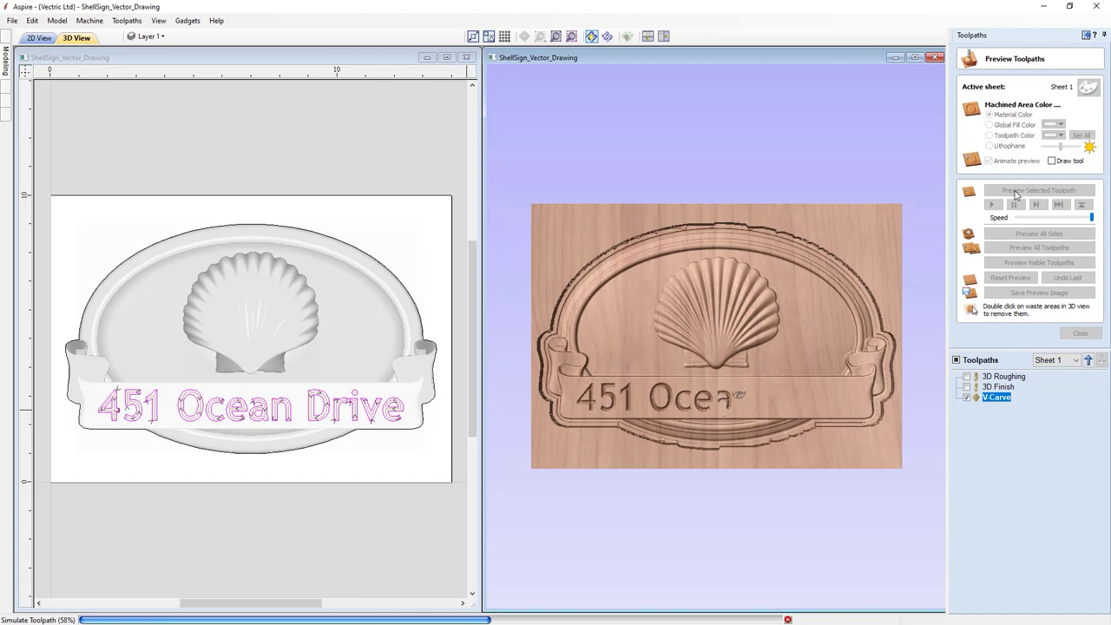
drag(659, 348, 760, 412)
click(906, 74)
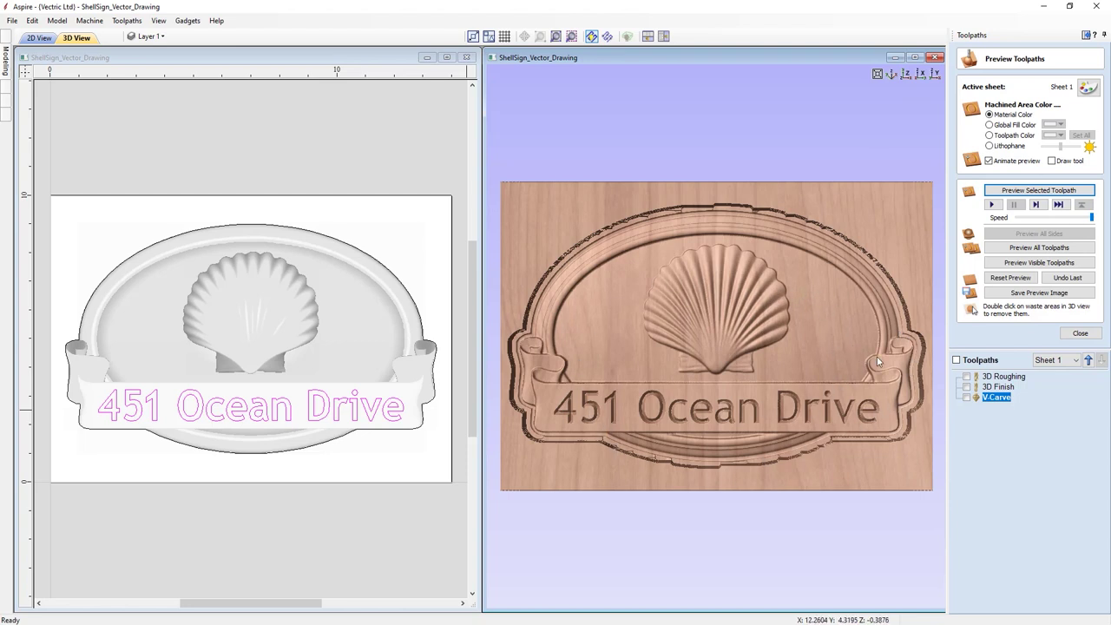
click(1080, 333)
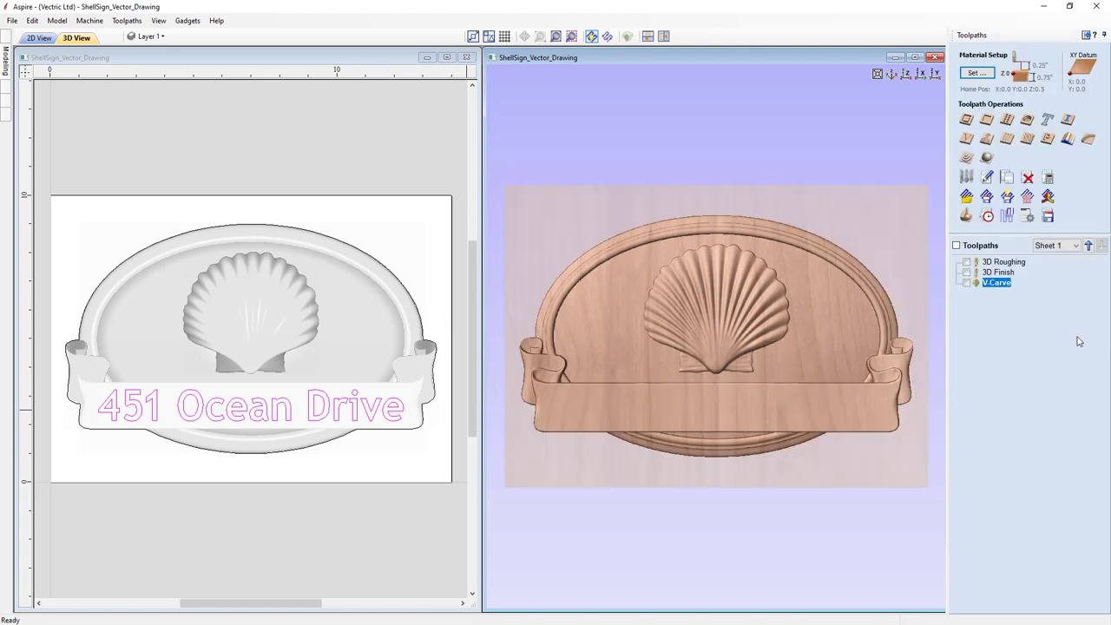
Start a 2D profile toolpath on the sign's outer border with 0.75-inch cut depth and 0.25-inch pass depth for the End Mill (1/4").
click(388, 272)
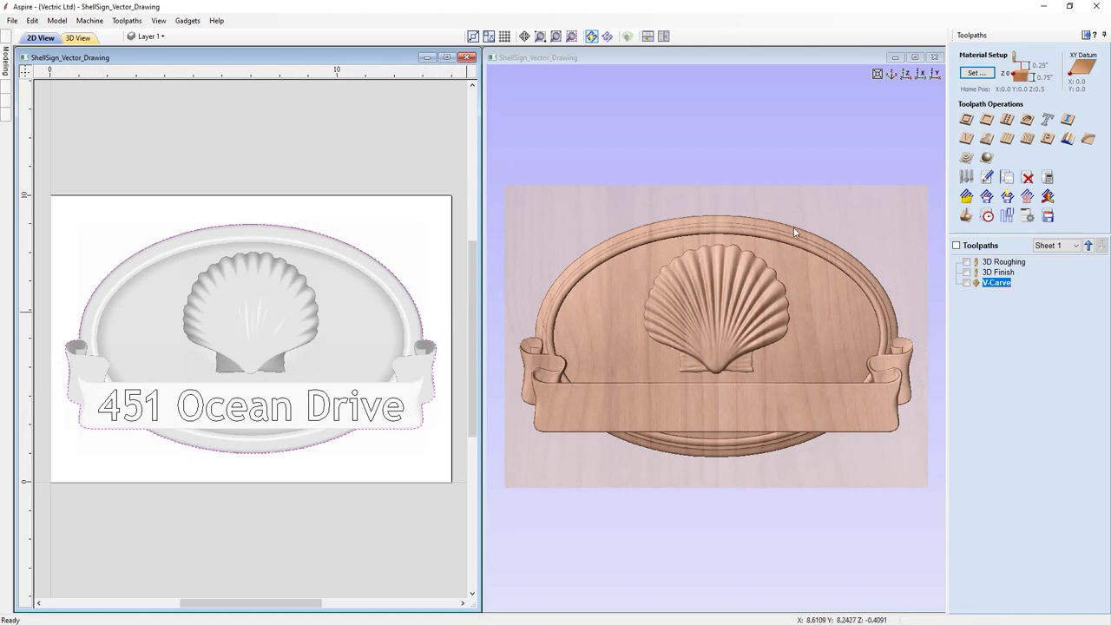
click(966, 121)
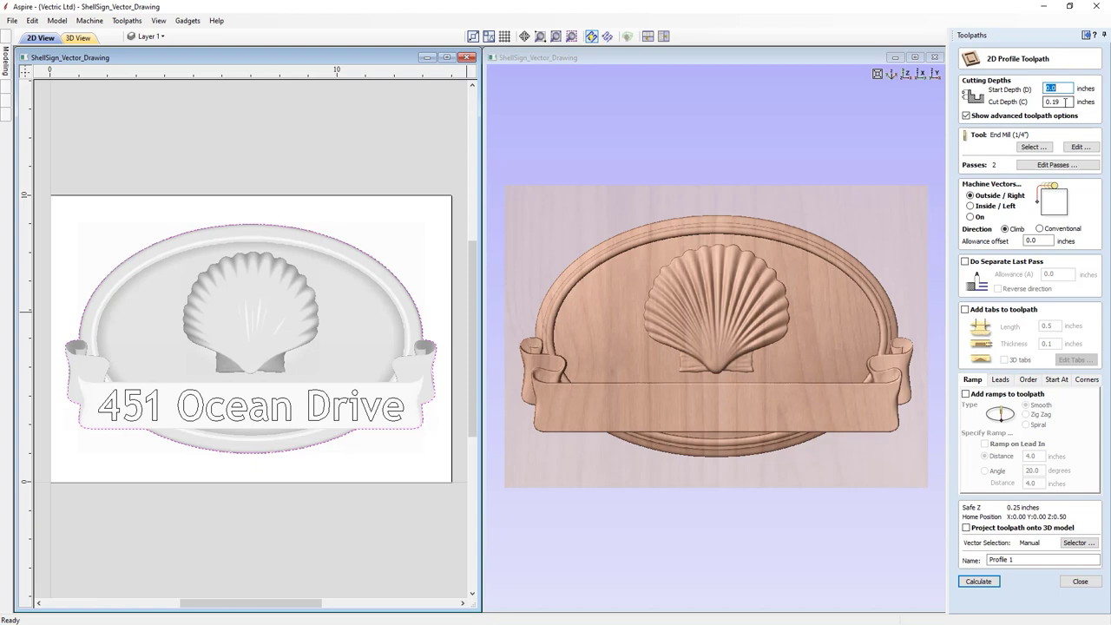
drag(1065, 101, 1047, 102)
click(1081, 147)
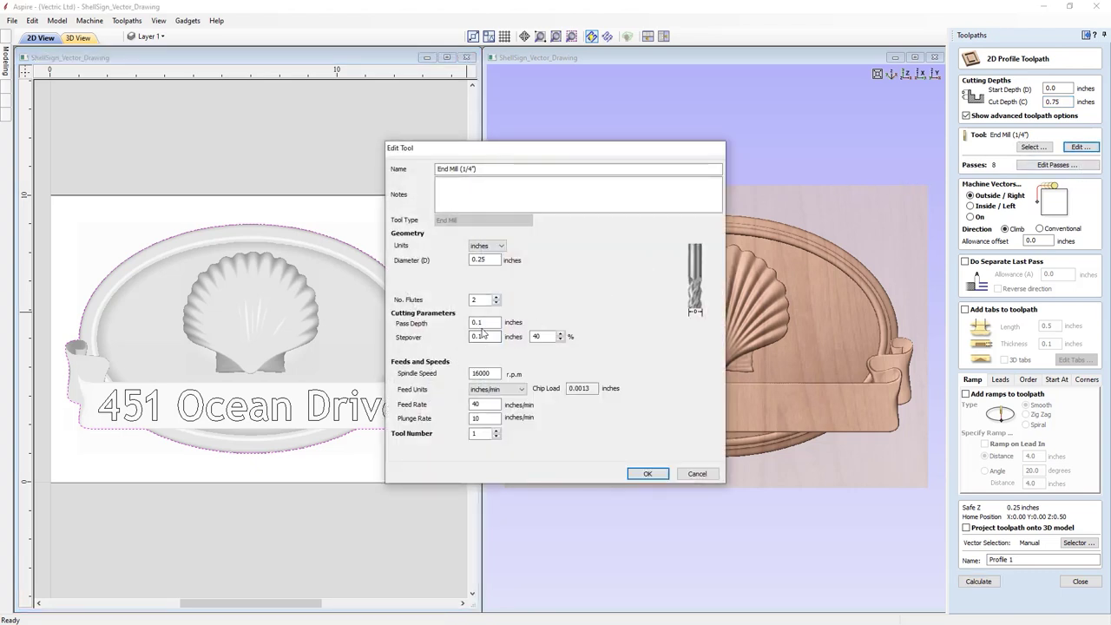
drag(483, 321, 478, 321)
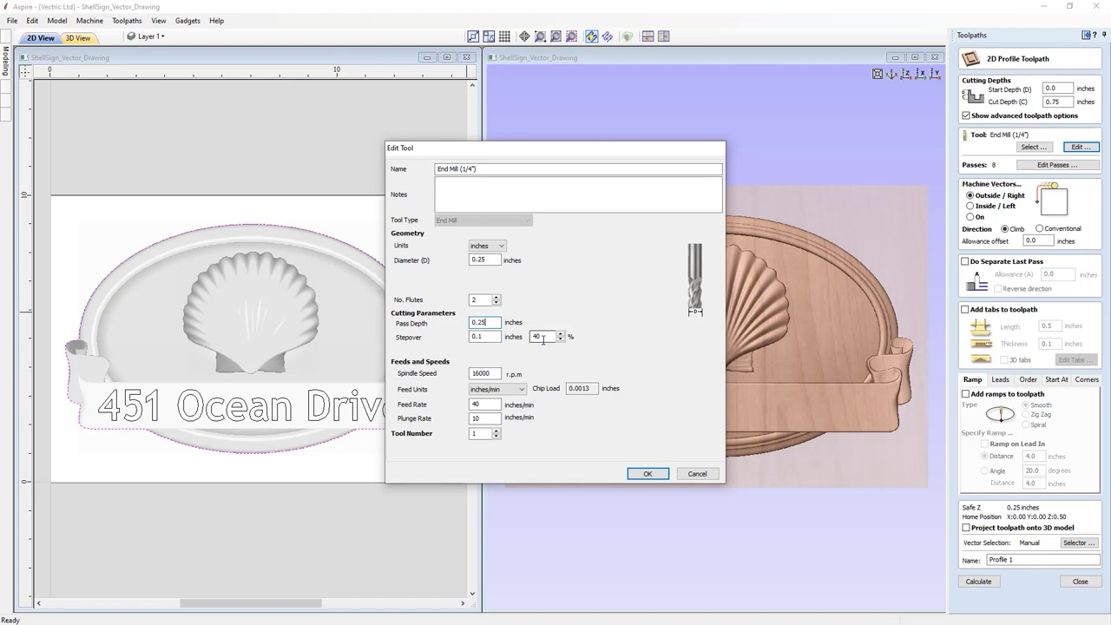
click(647, 473)
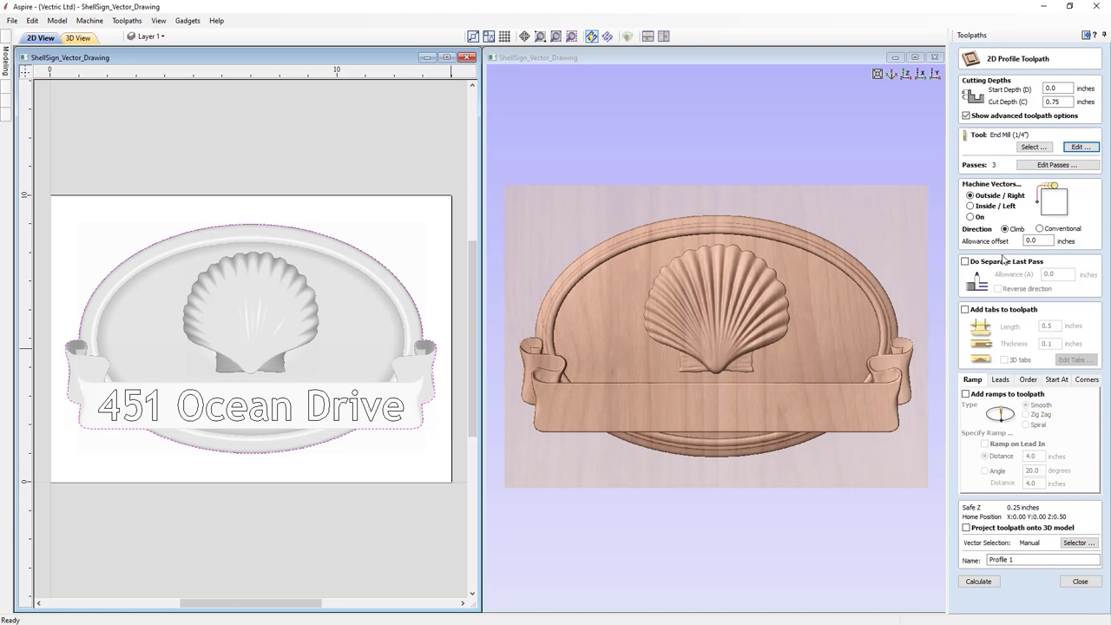
Name the outside cutout toolpath Profile, calculate it and preview its cut.
click(1015, 559)
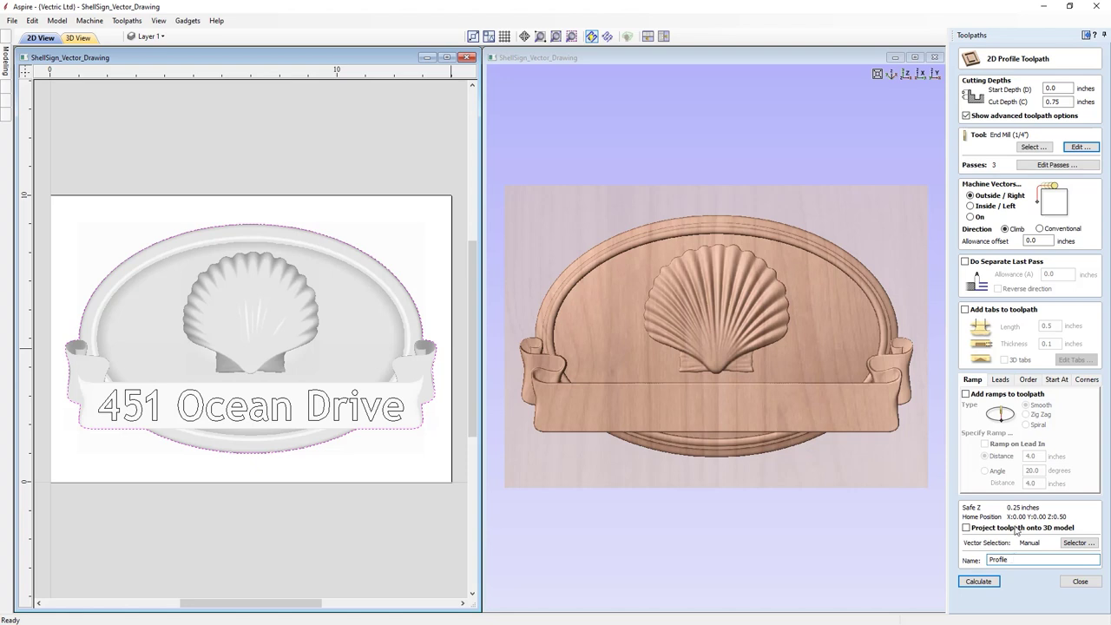
click(992, 583)
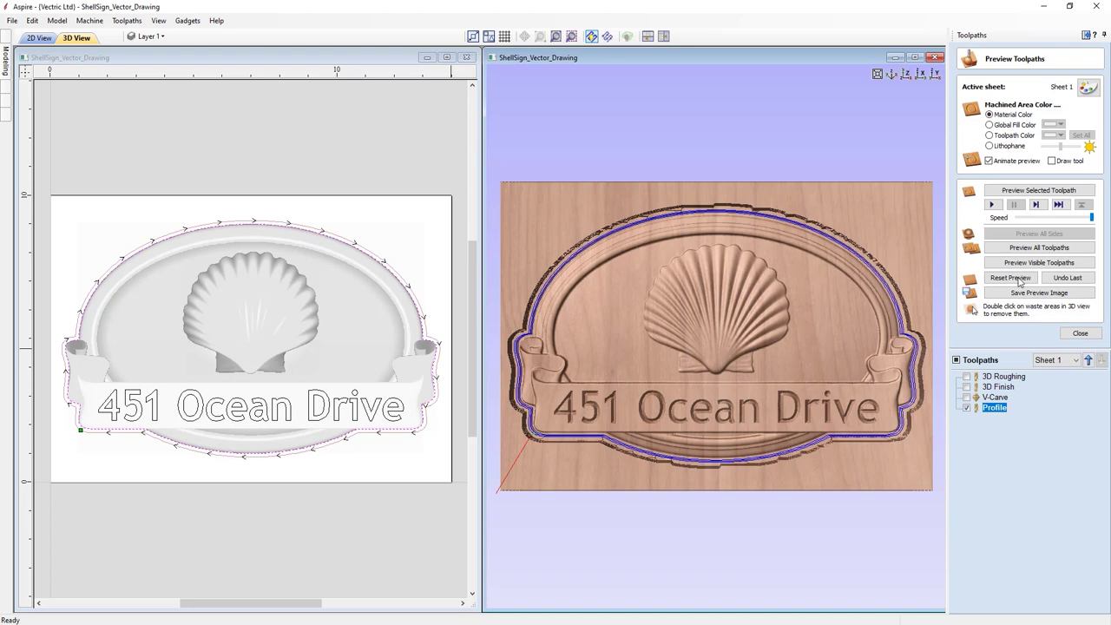
click(1035, 191)
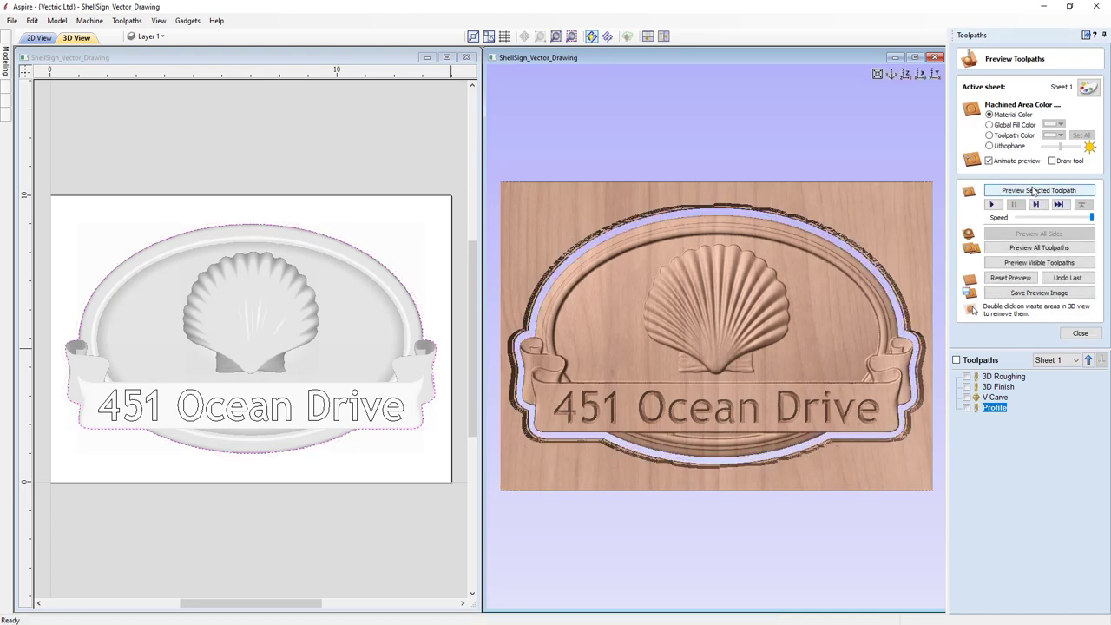
Enlarge the 3D view, remove the waste material around the cut-out sign in the preview, inspect the result and close the preview.
click(915, 57)
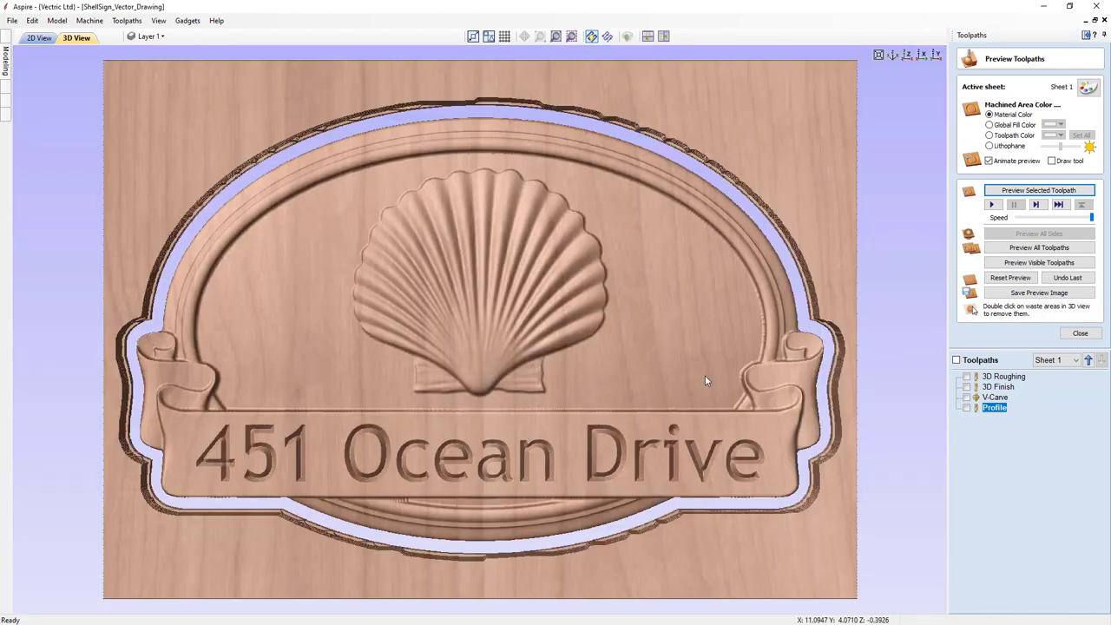
drag(705, 381, 731, 347)
scroll(731, 346, down, 3)
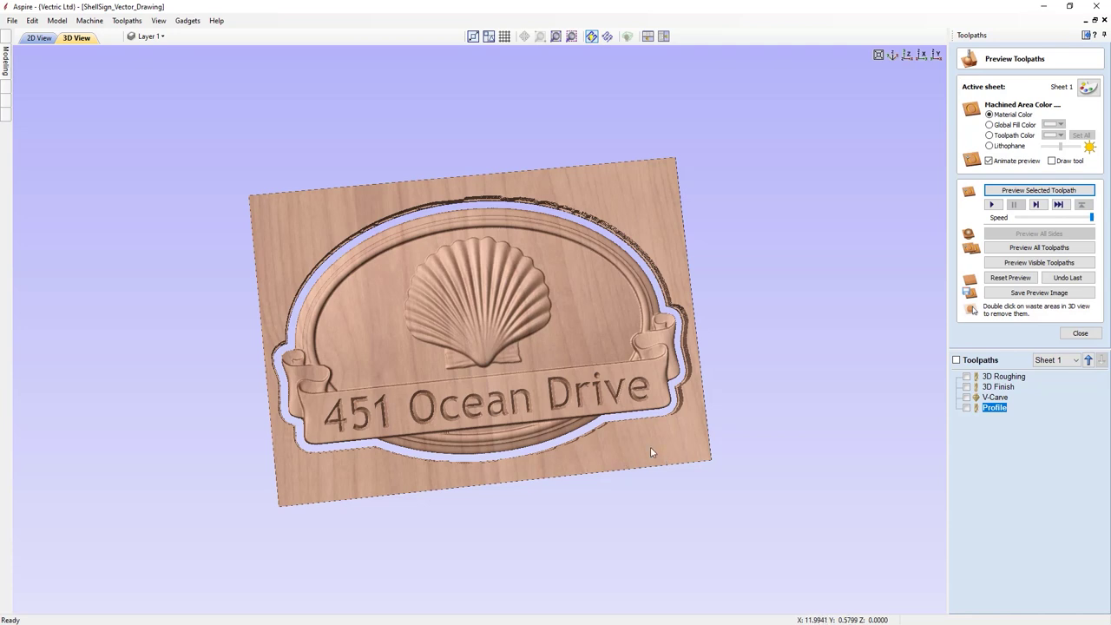
double_click(635, 192)
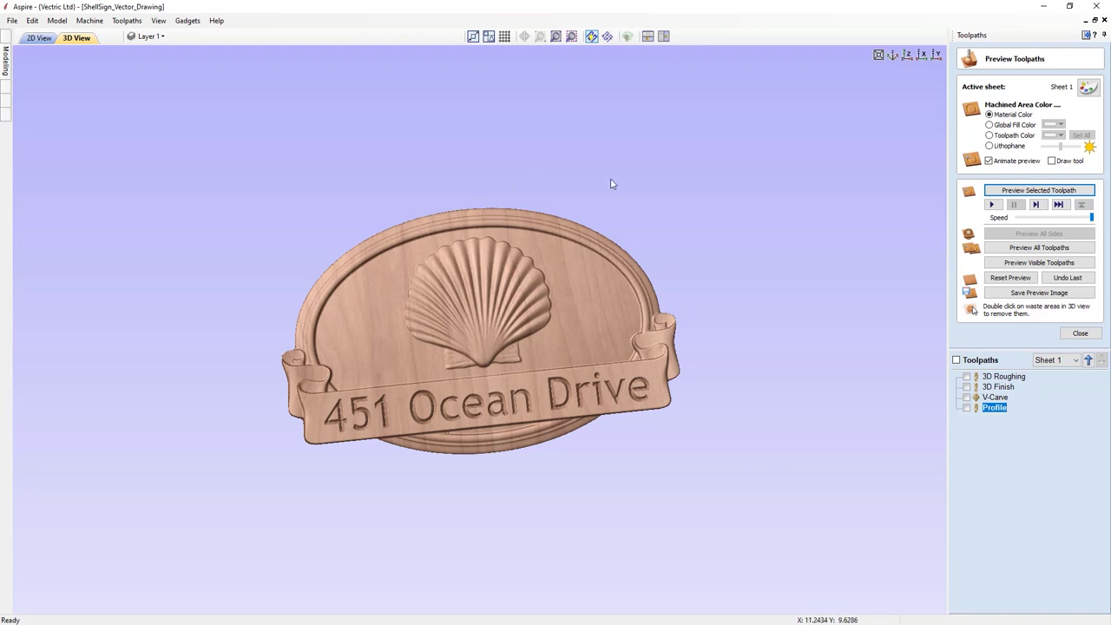
mouse_move(704, 457)
mouse_down()
mouse_move(569, 434)
mouse_move(686, 459)
mouse_up()
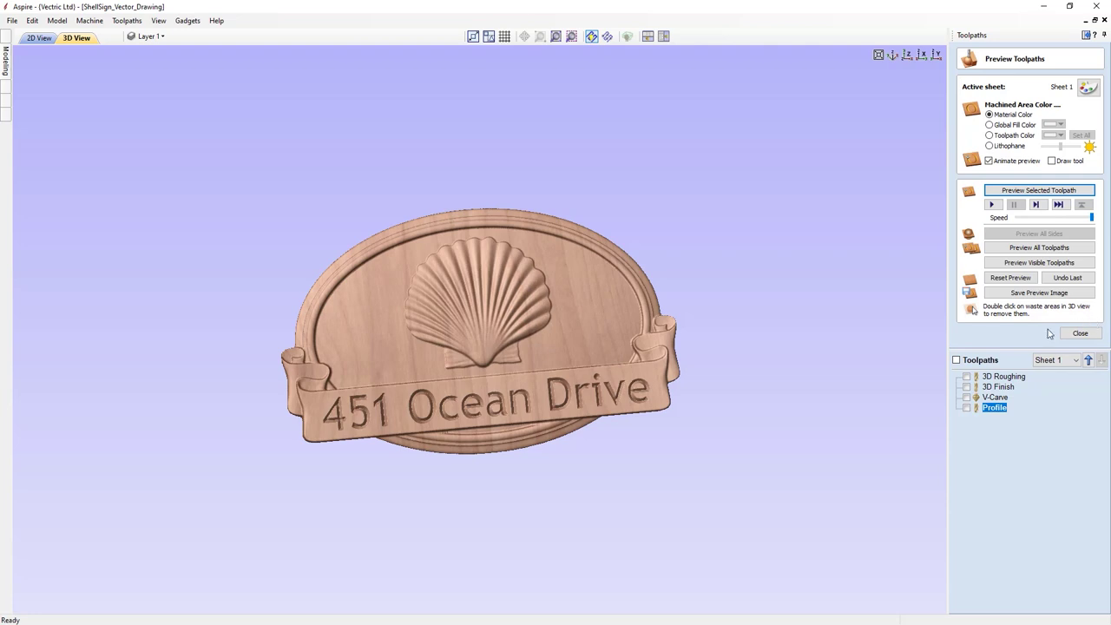
click(1080, 334)
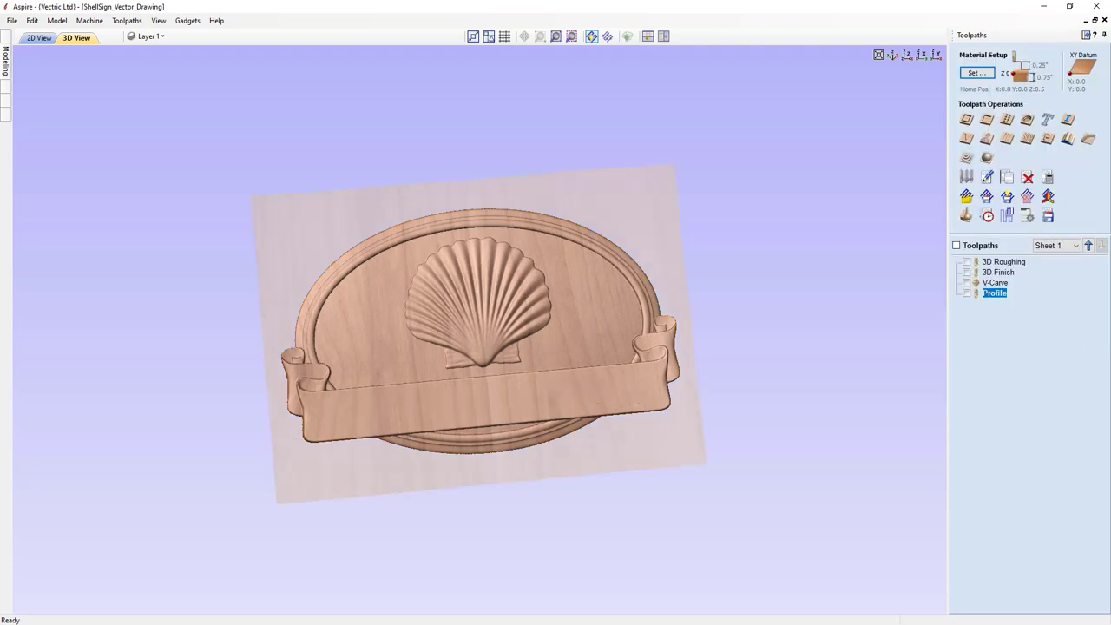
Make all four toolpaths visible and save them to multiple G Code (inch) (*.tap) files named Shell Sign in the shell-sign folder.
click(1048, 217)
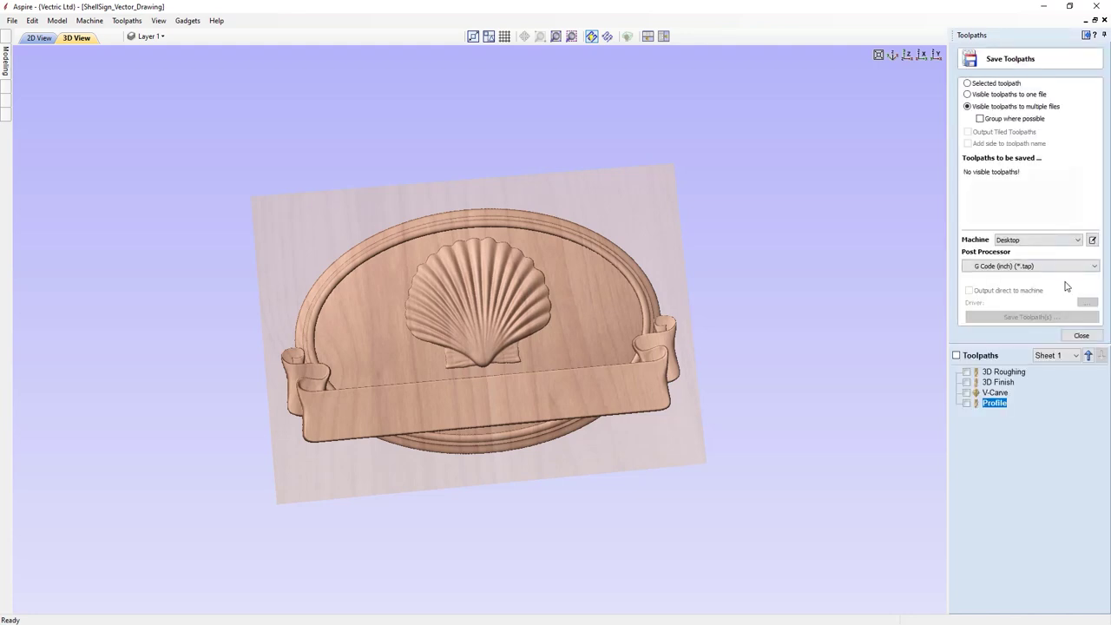
click(956, 355)
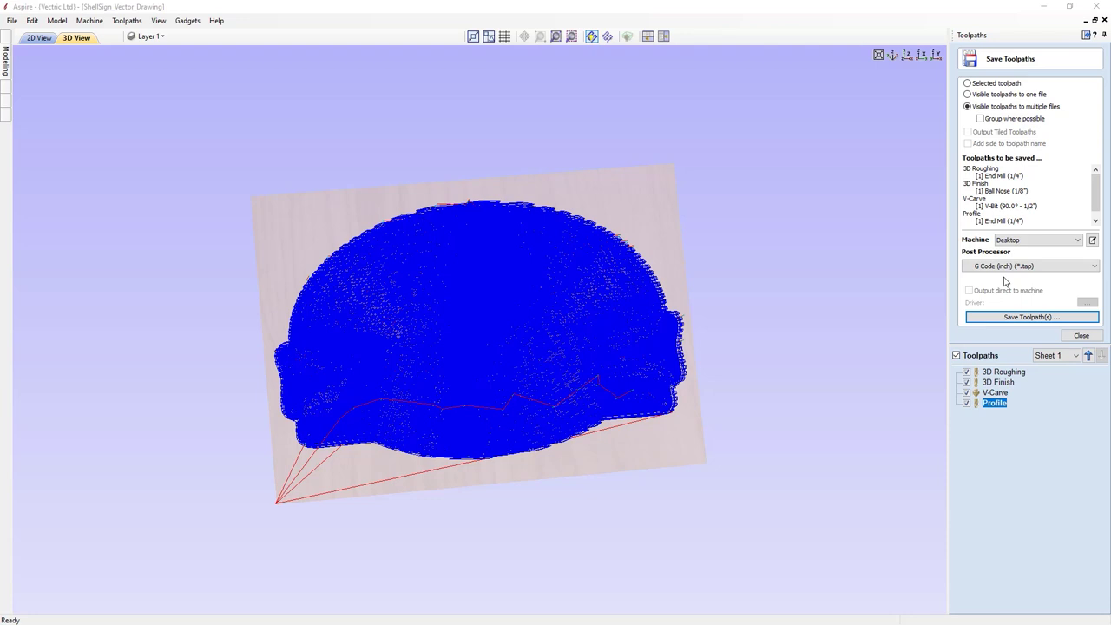
click(1038, 318)
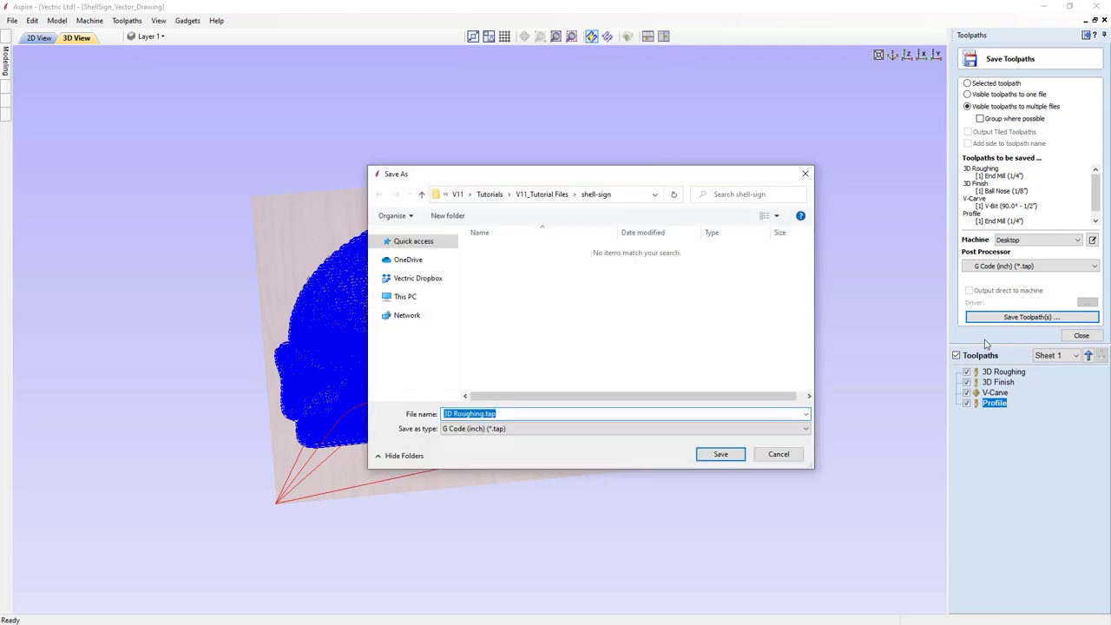
drag(484, 413, 428, 411)
text(Shell Sign)
click(718, 455)
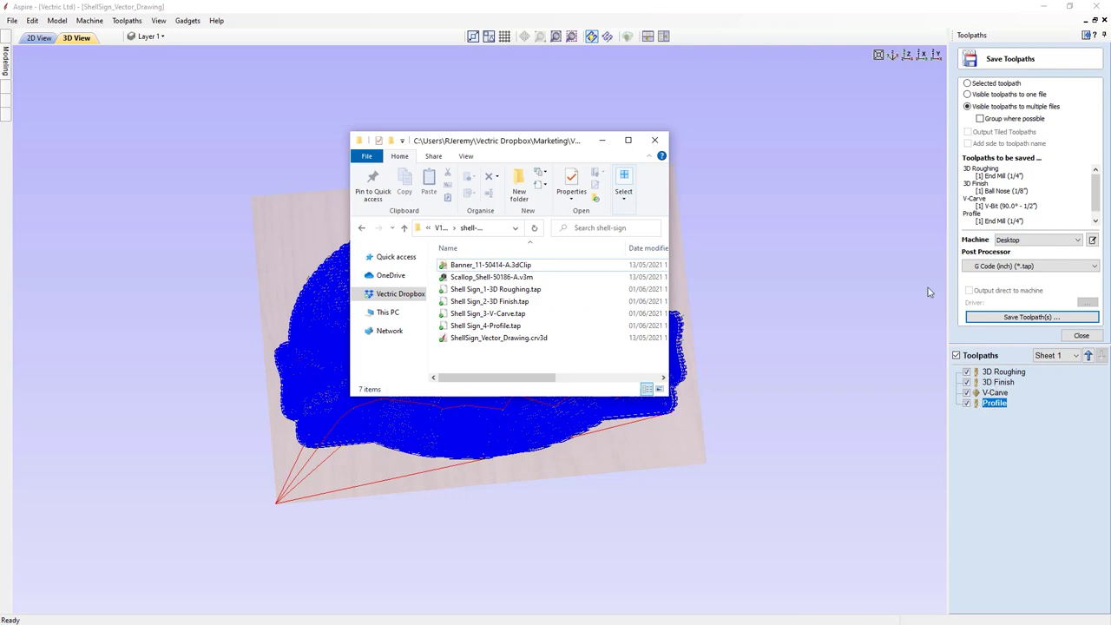
click(603, 141)
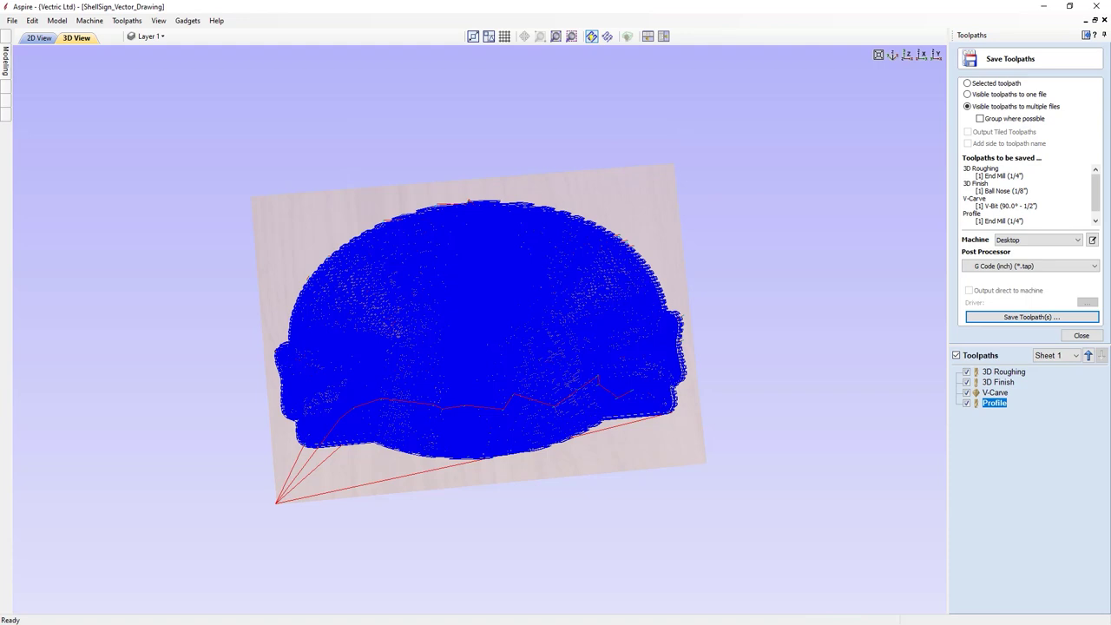
click(1080, 336)
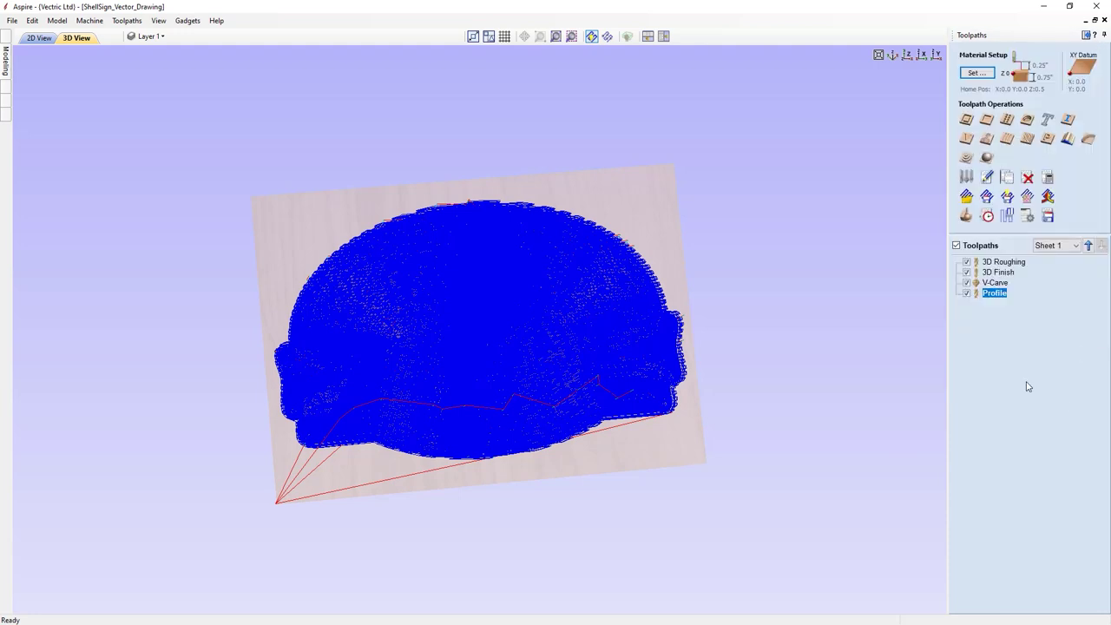
Hide all toolpaths and save a copy of the project as ShellSign in the shell-sign folder.
click(956, 245)
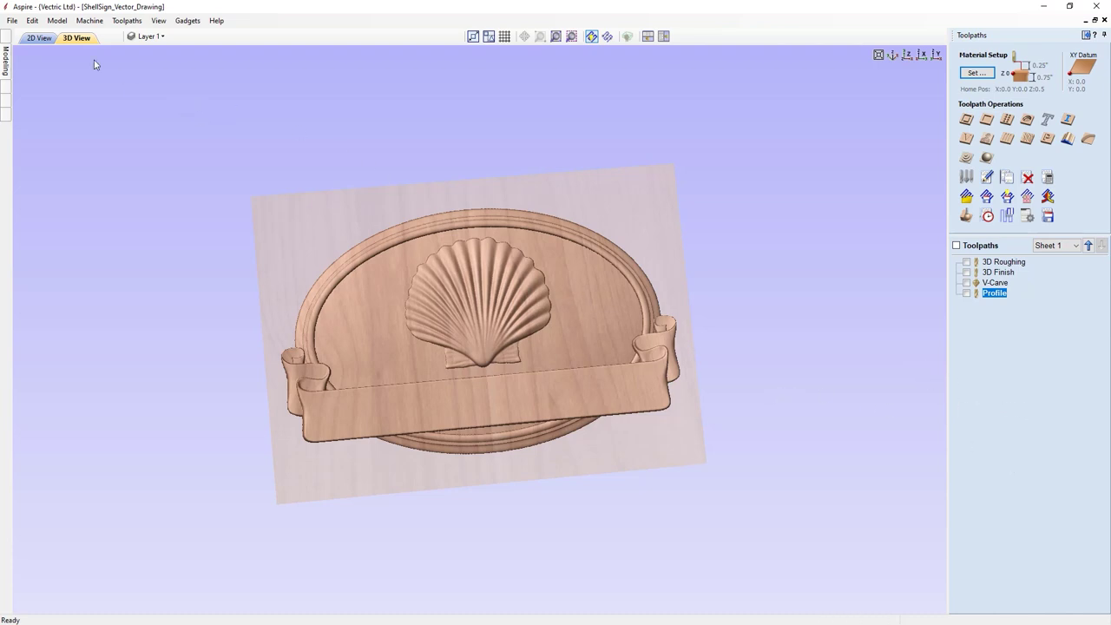
click(12, 20)
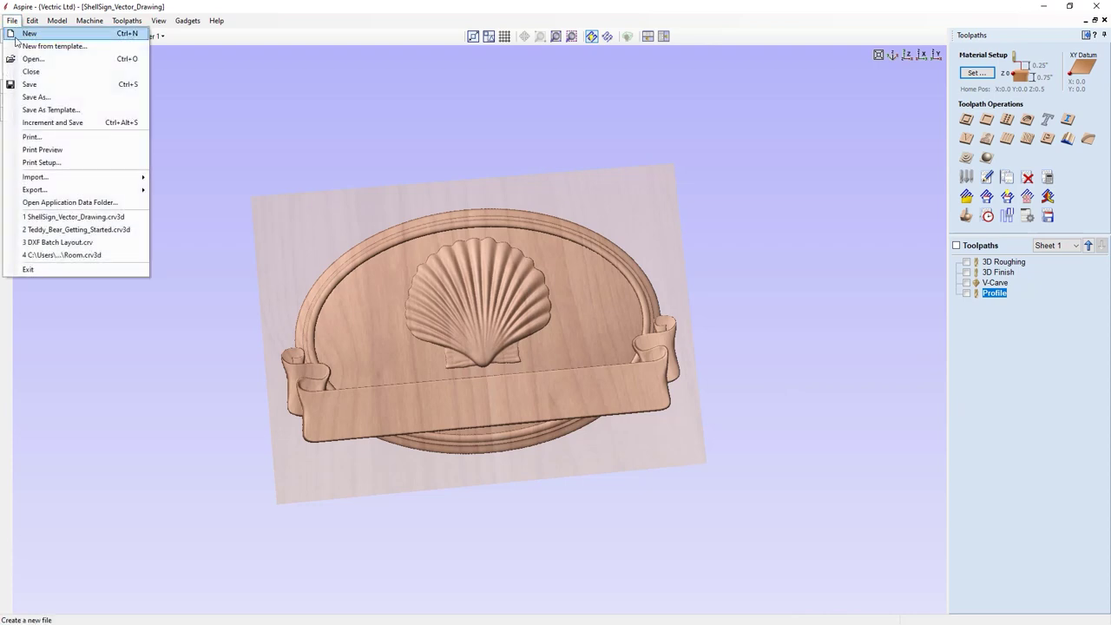
click(37, 97)
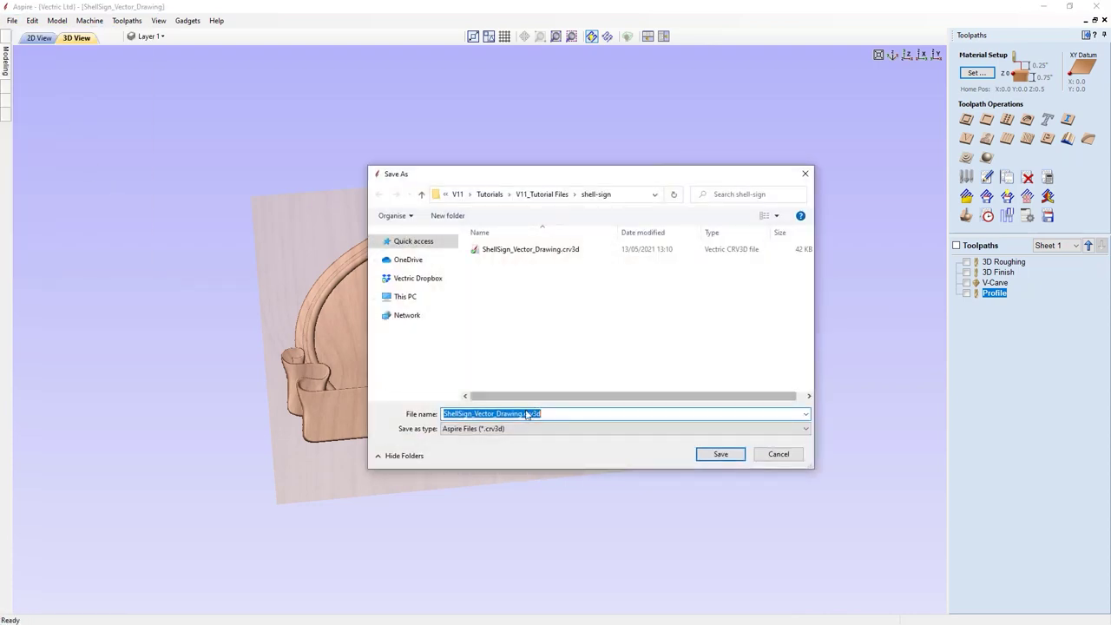
click(473, 413)
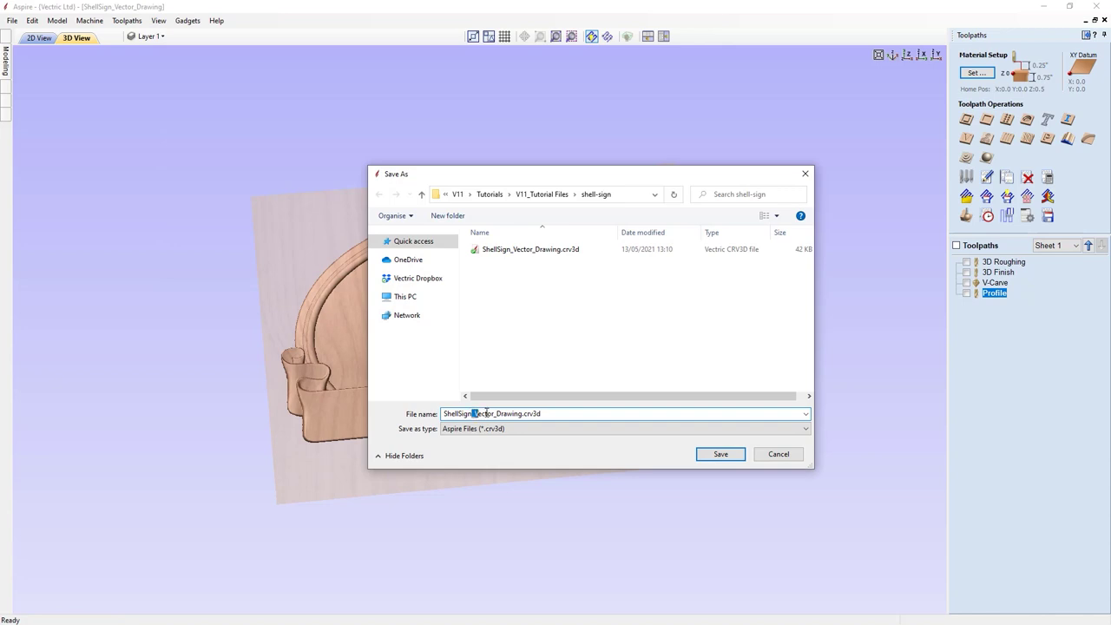
drag(474, 413, 594, 415)
key(BackSpace)
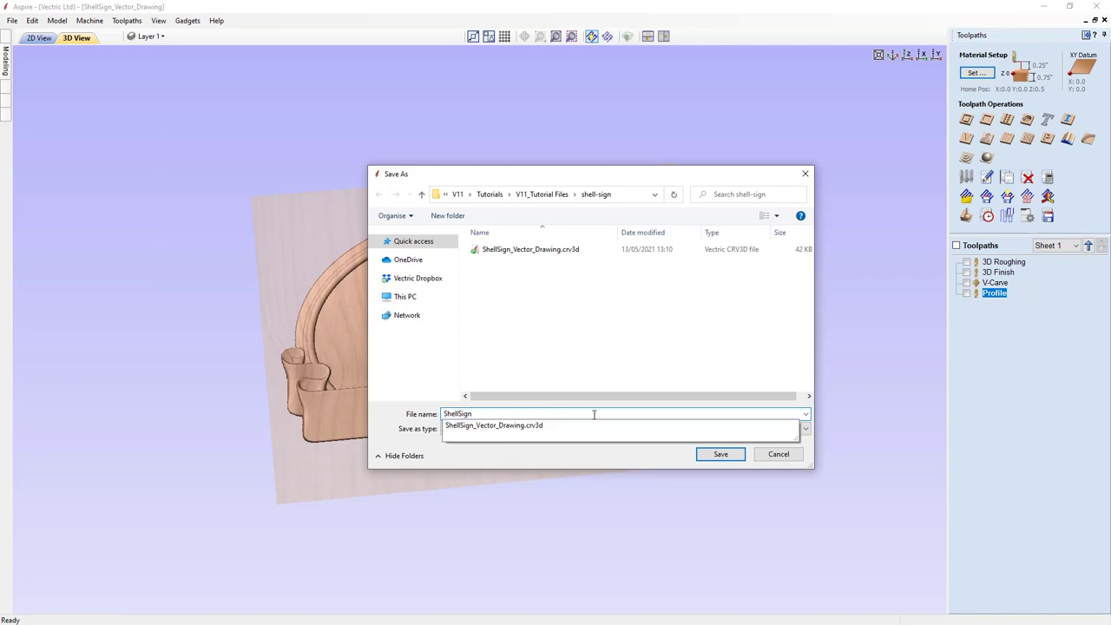
key(Return)
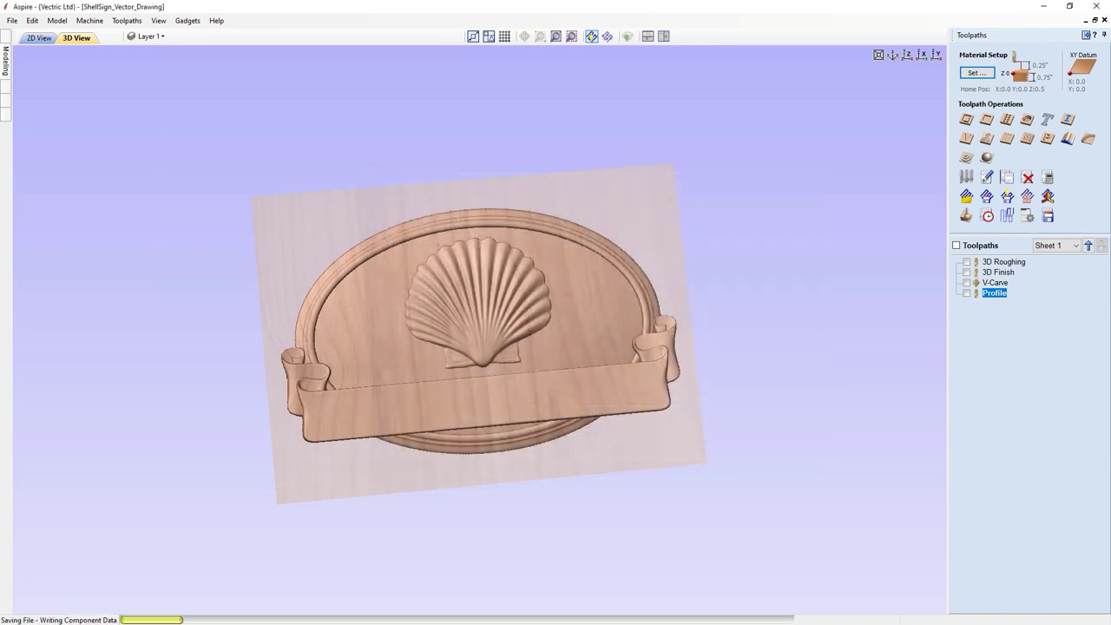